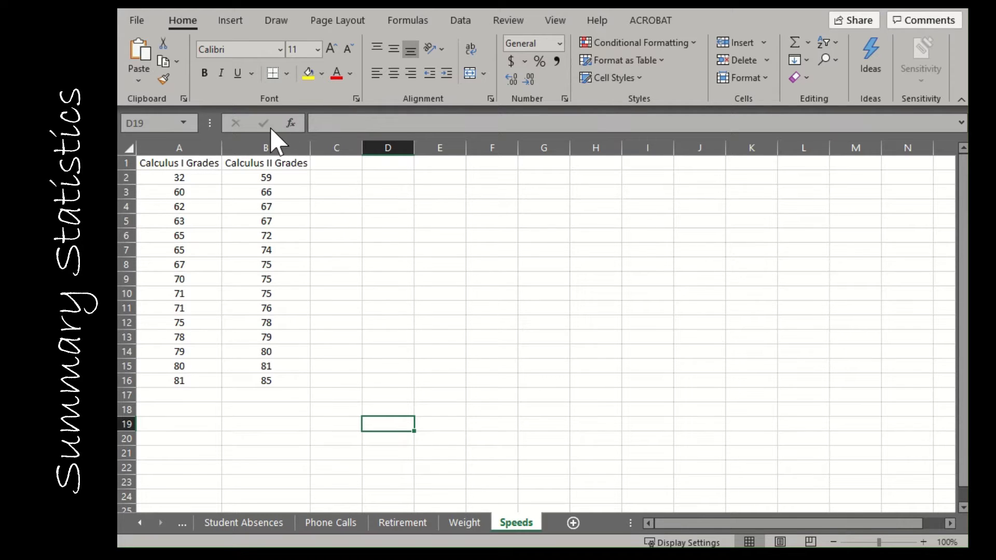
Make sure the Analysis ToolPak is enabled among the Excel add-ins so the Data Analysis tools are available
left_click(468, 24)
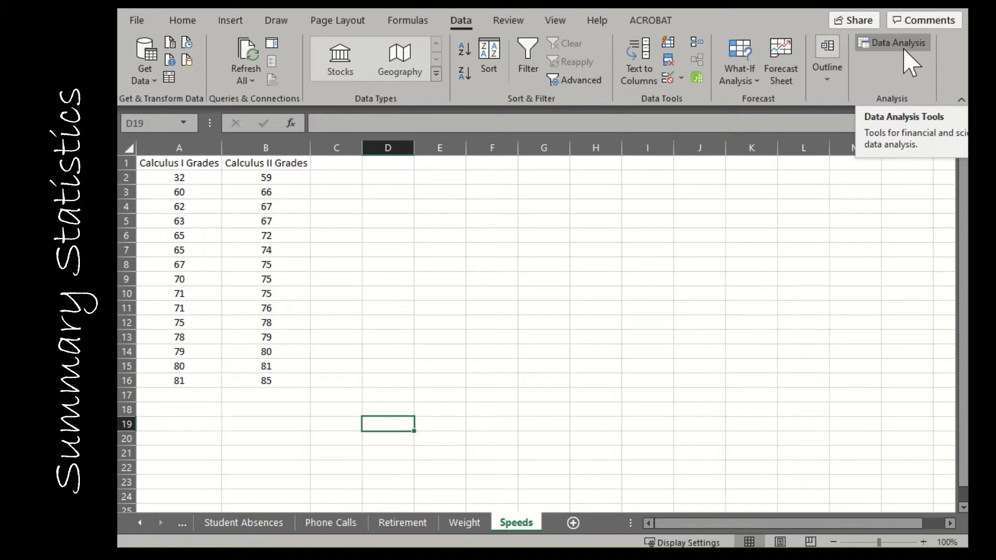
left_click(136, 22)
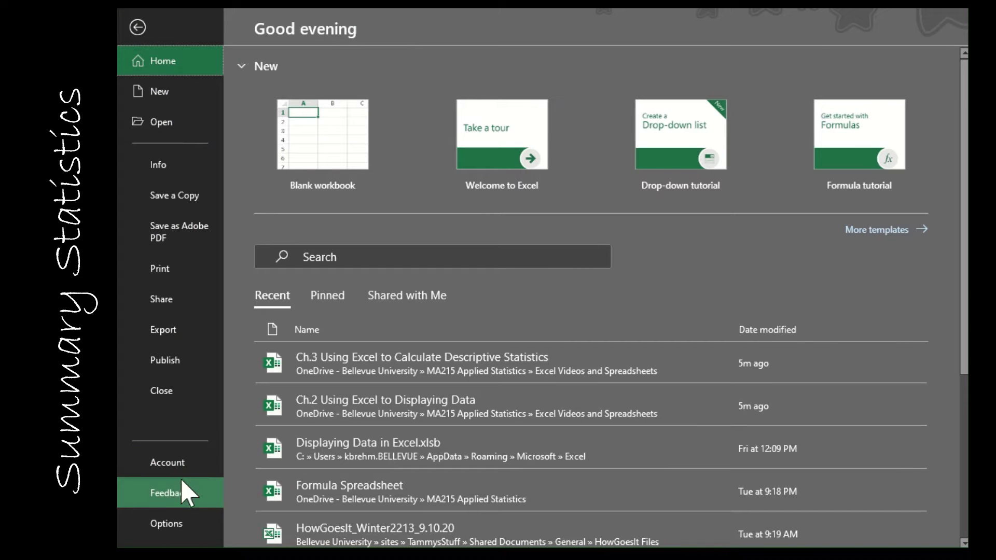
left_click(163, 525)
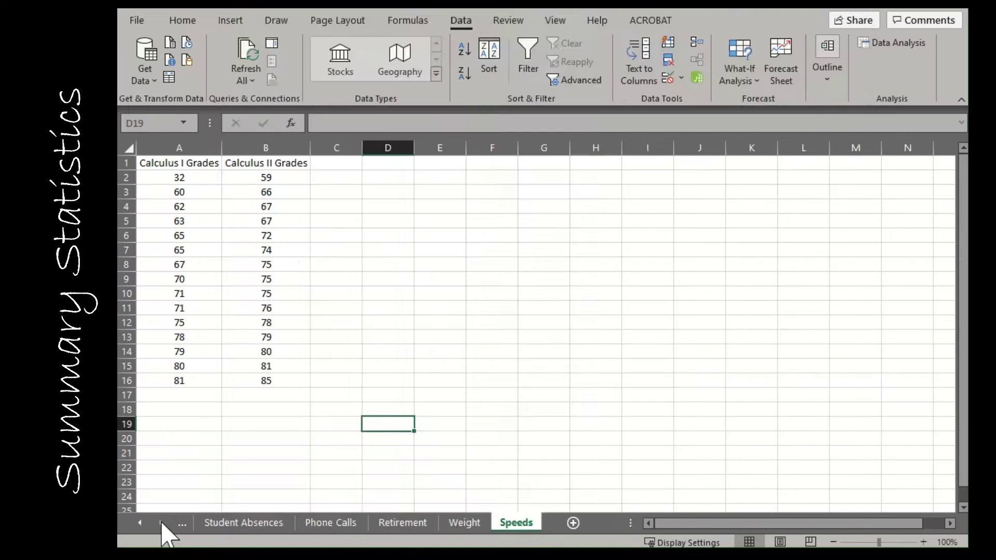
left_click(268, 261)
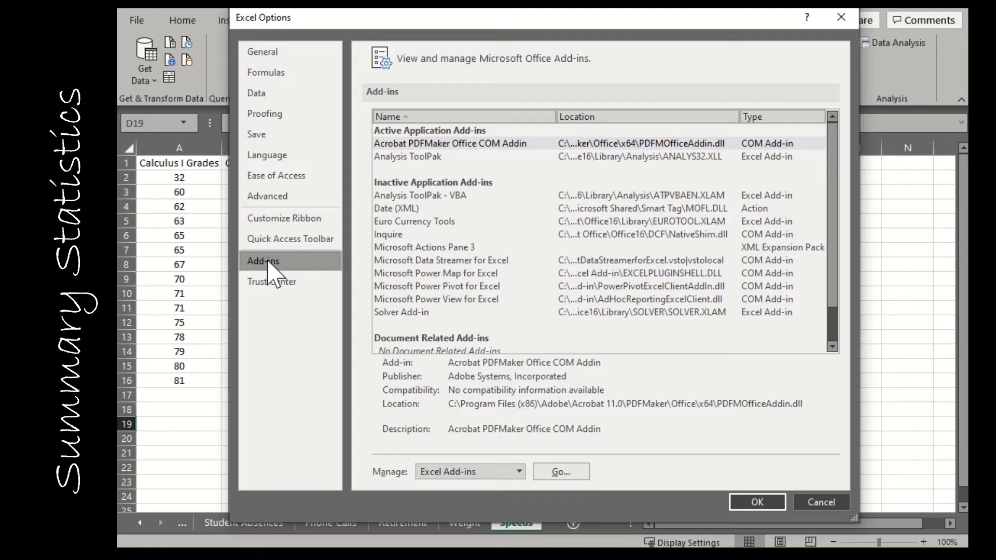
left_click(405, 156)
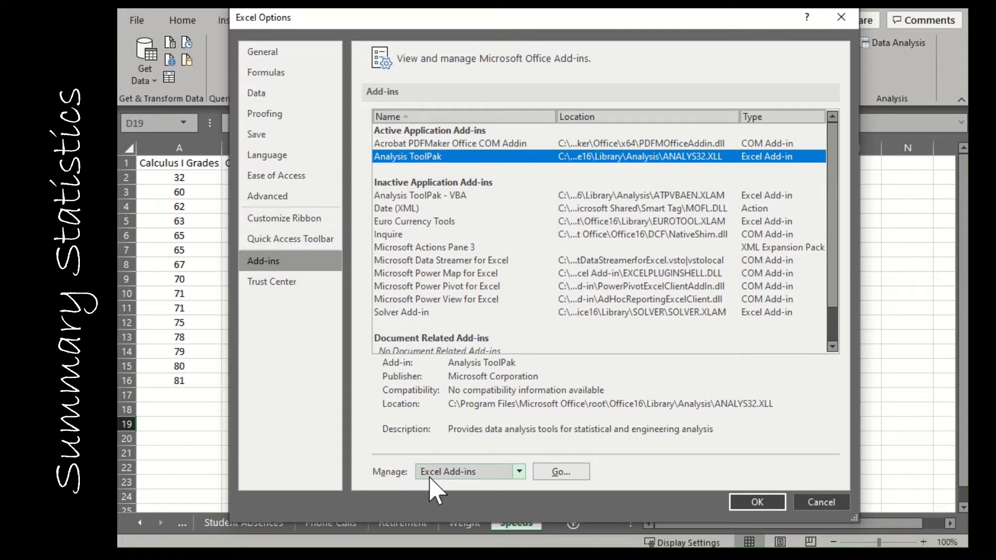
left_click(551, 473)
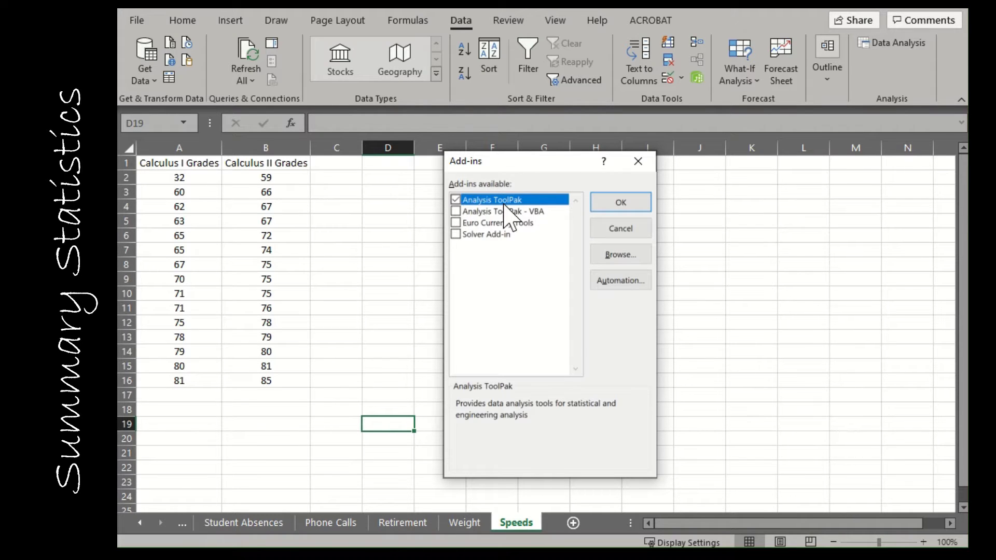
left_click(617, 203)
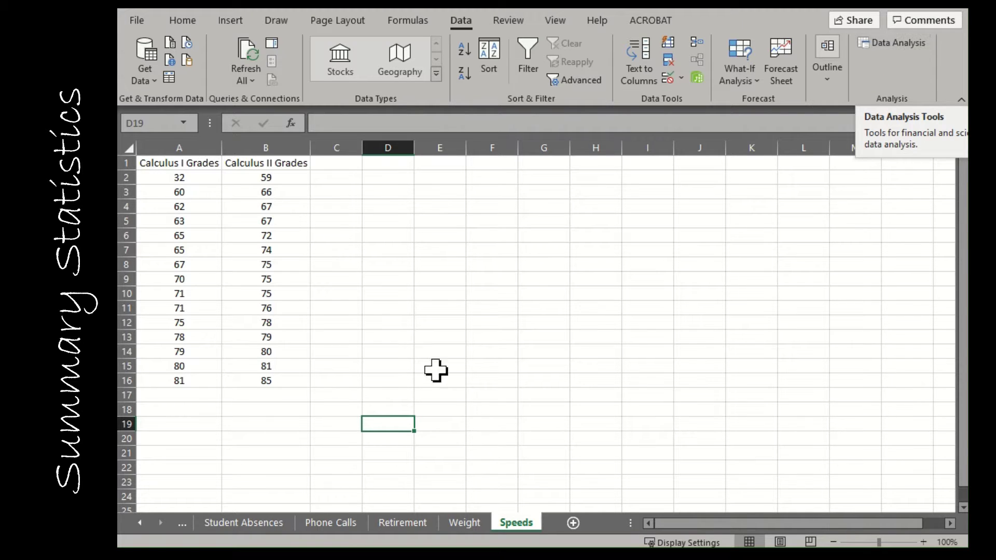
Set up a Descriptive Statistics analysis of the Calculus I Grades in column A, treating the first row as labels
left_click(175, 149)
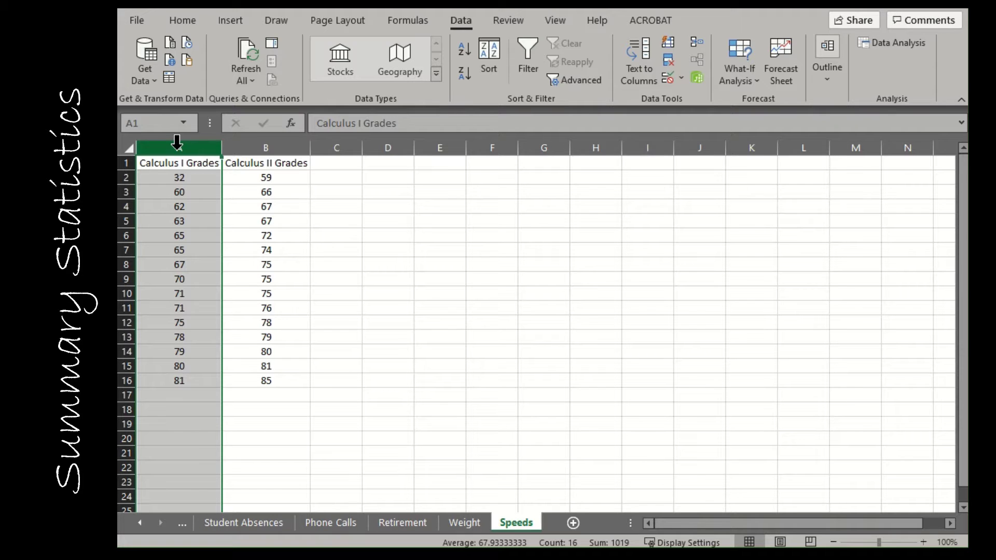
left_click(893, 41)
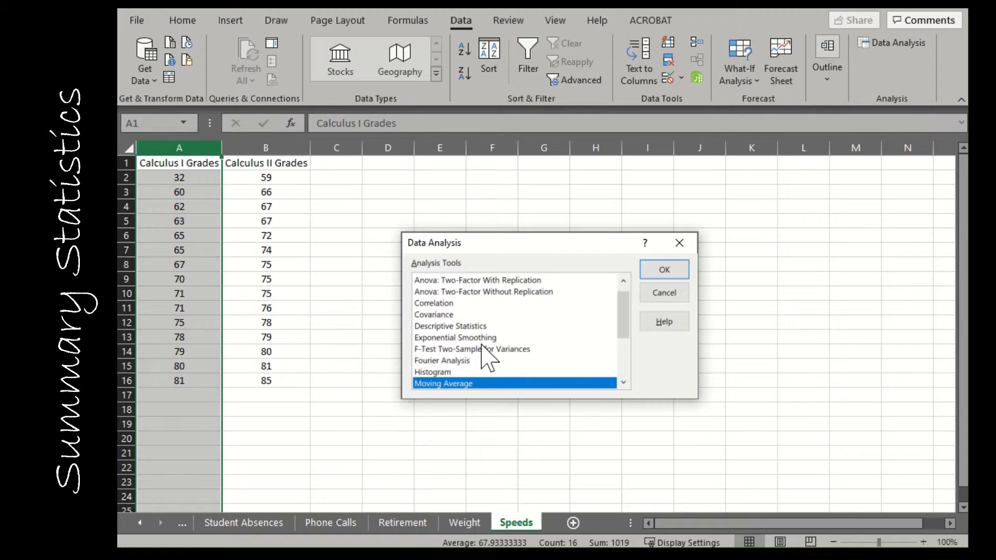
left_click(458, 327)
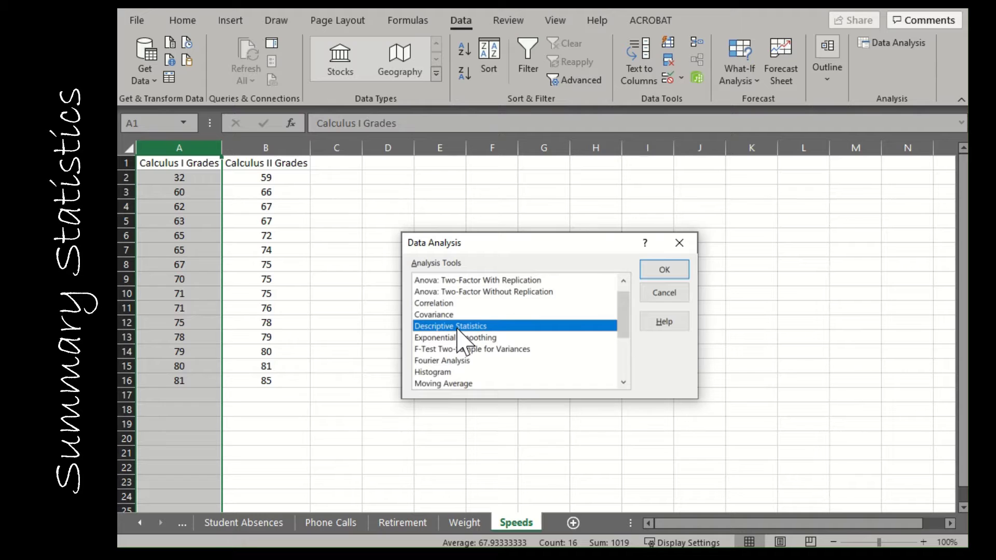
left_click(666, 271)
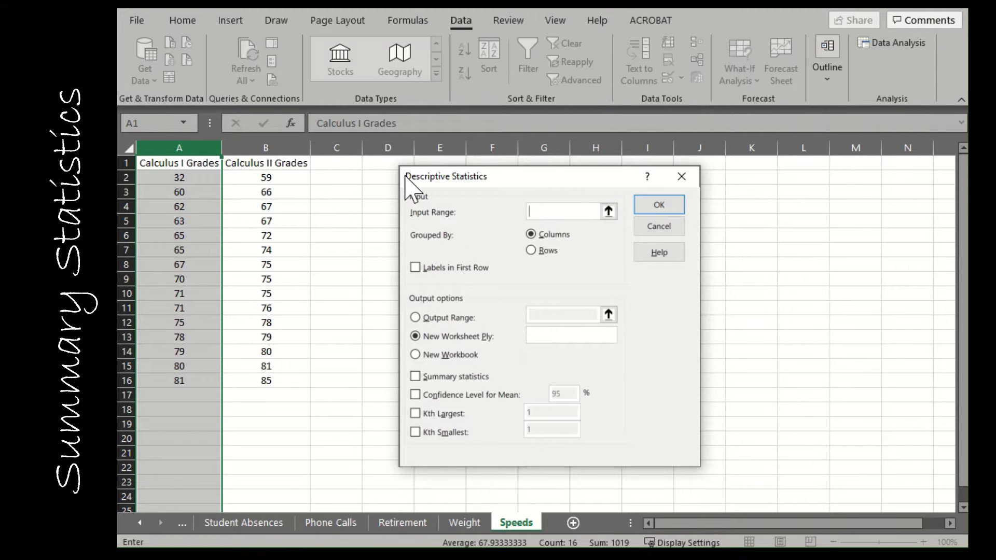
left_click(182, 137)
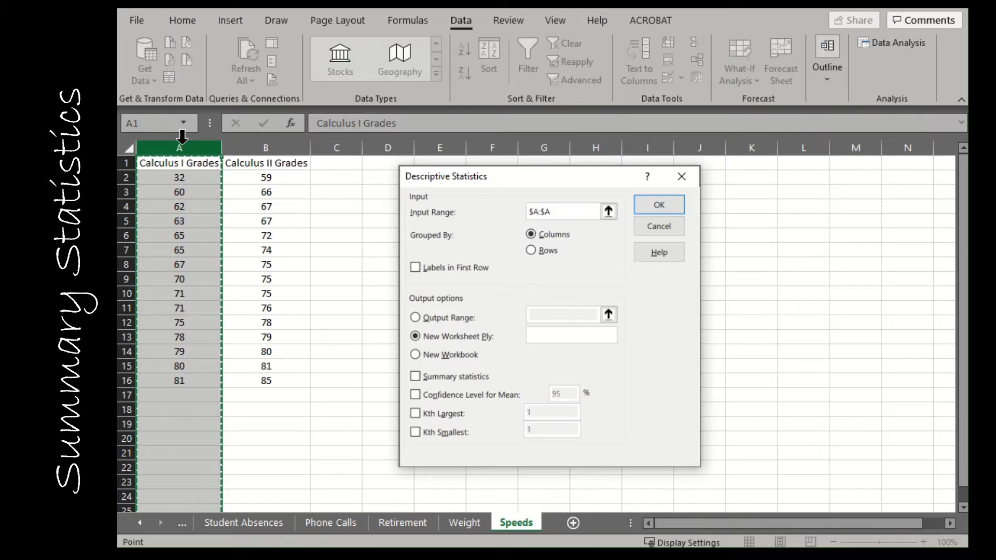
left_click(415, 267)
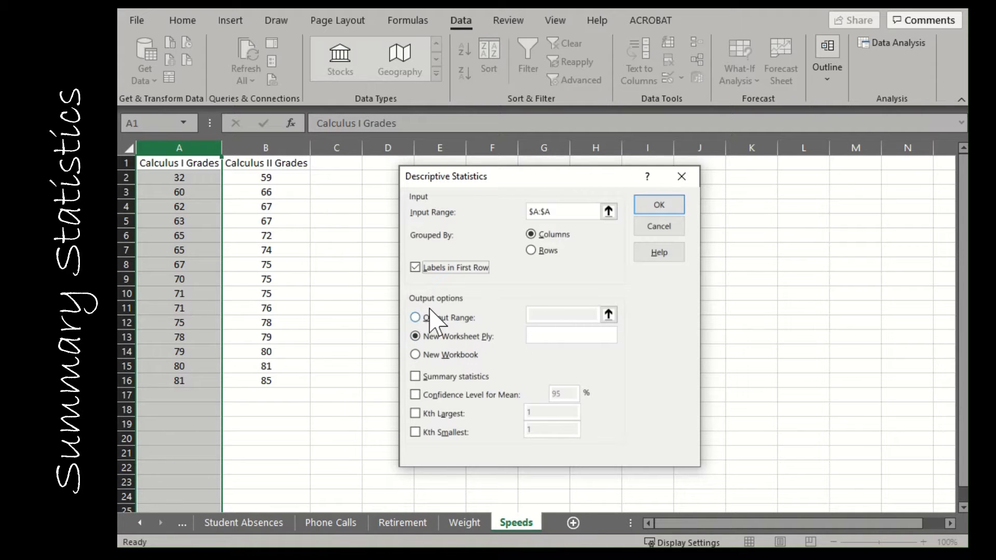
Direct the Descriptive Statistics output to cell D1 and include summary statistics
left_click(415, 318)
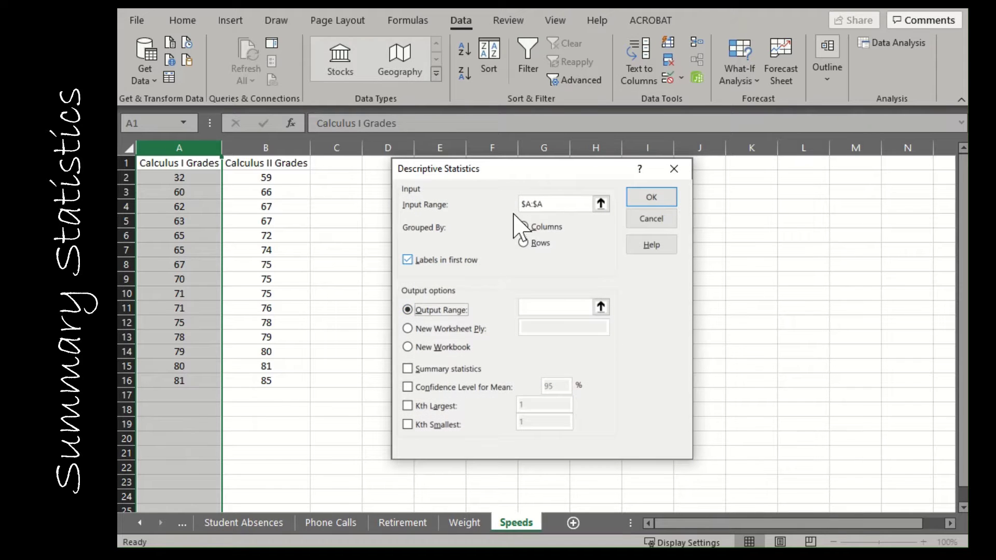
left_click_drag(525, 179, 732, 191)
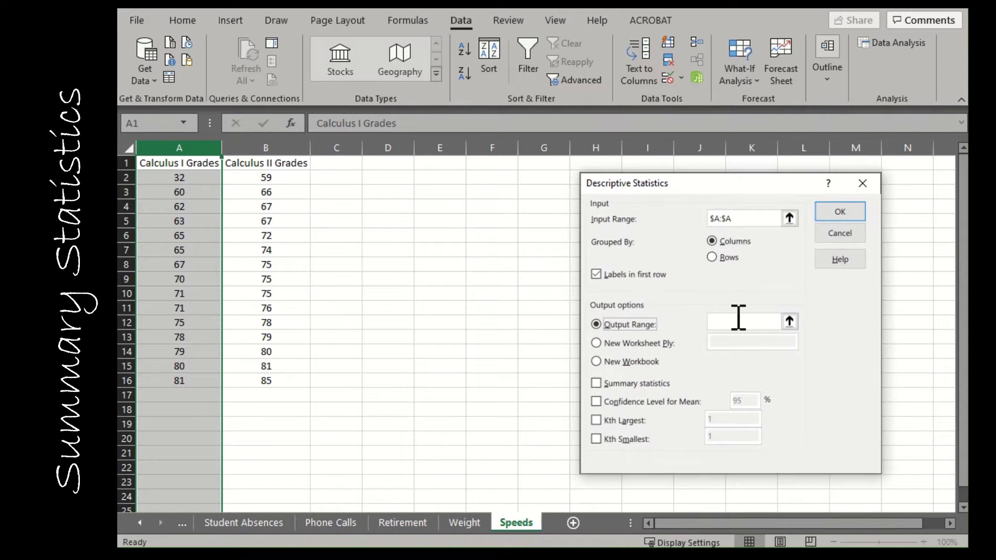
left_click(729, 318)
left_click(378, 162)
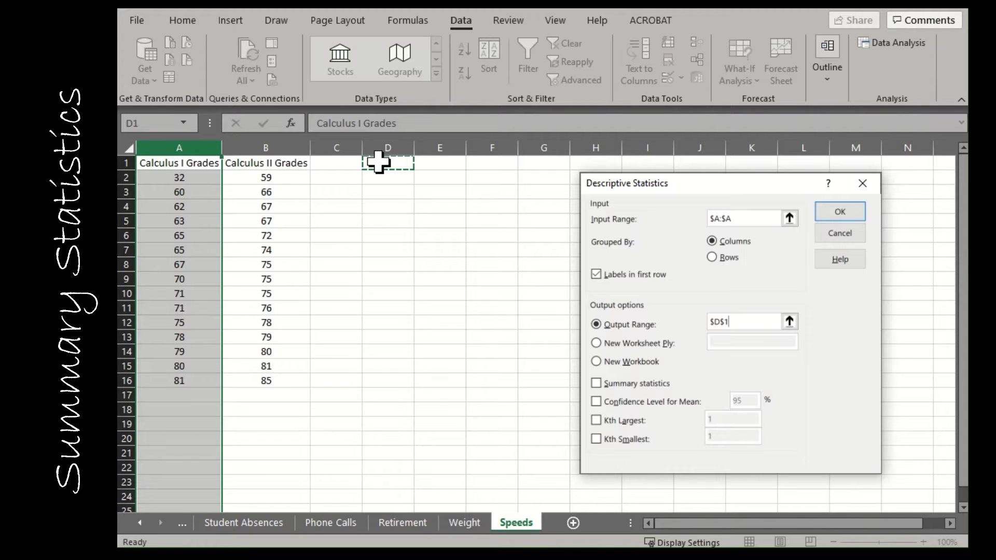
left_click(596, 384)
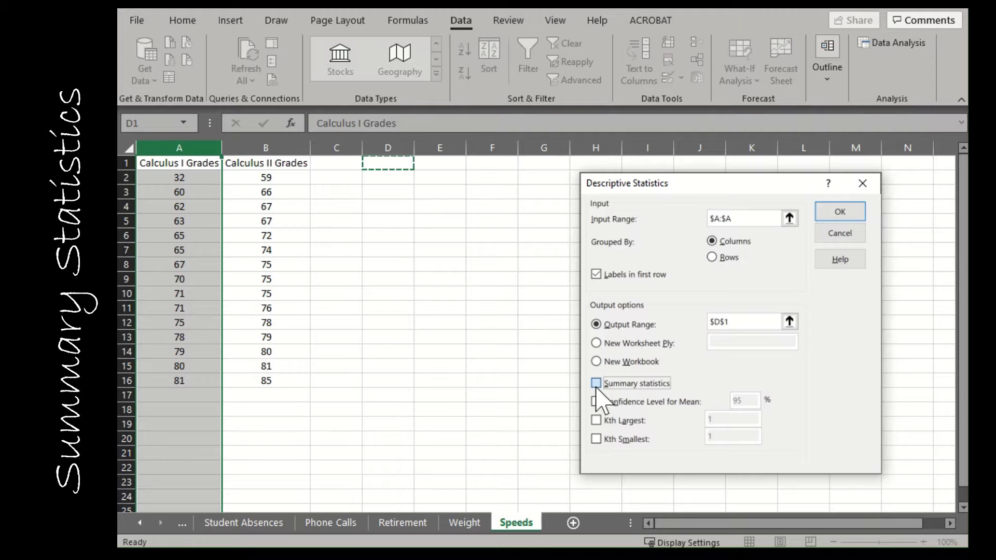
left_click(597, 402)
left_click(589, 395)
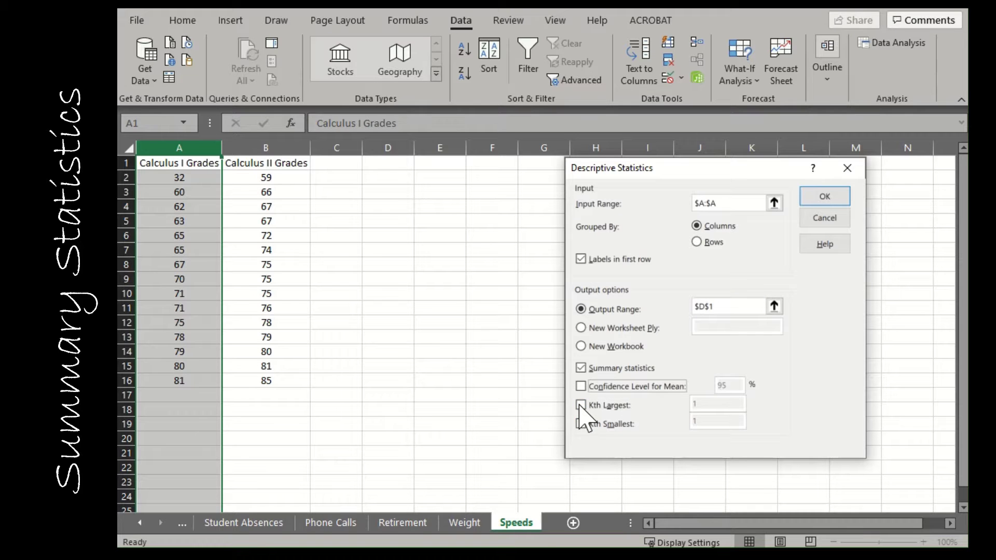
left_click(581, 405)
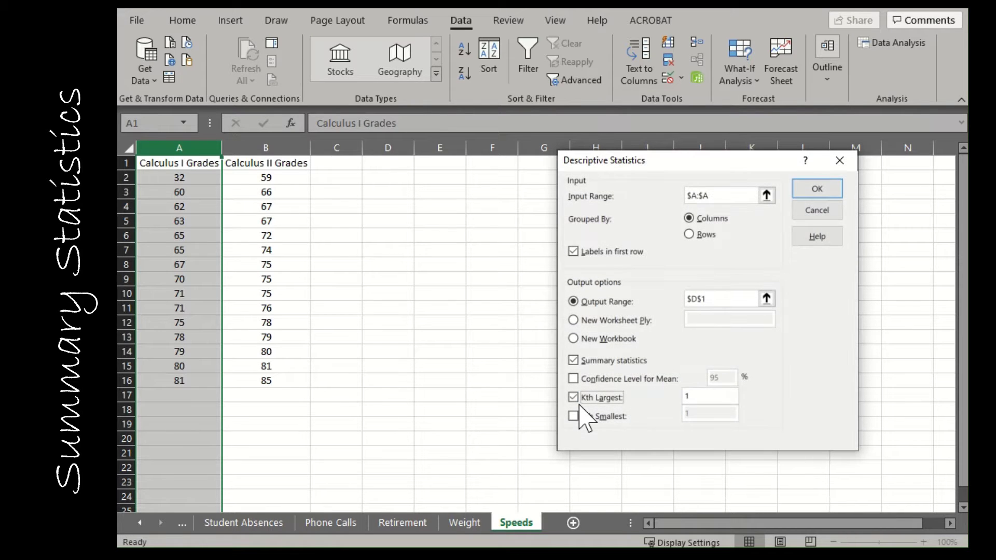
left_click(575, 399)
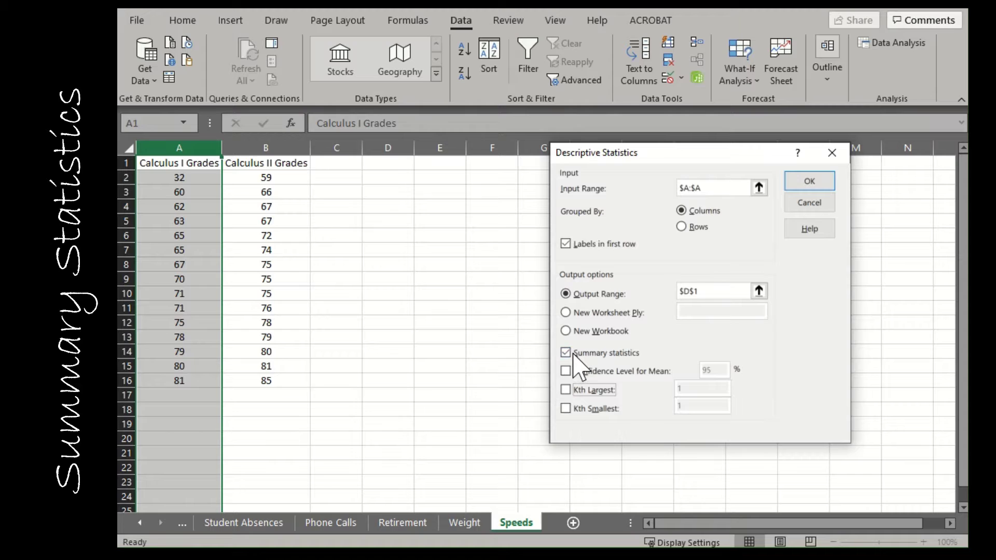
Generate the Calculus I statistics table and widen columns D and E to fit its contents
left_click(812, 182)
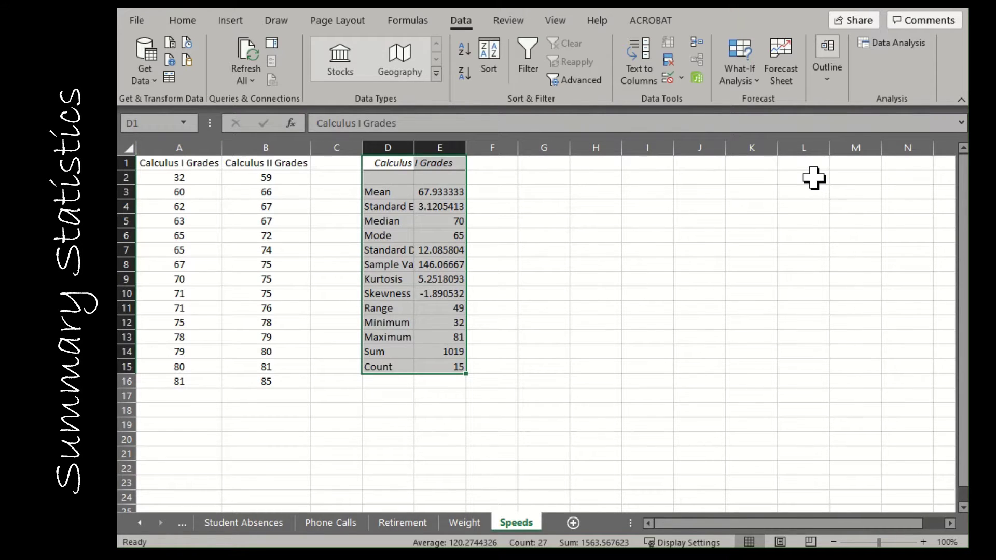
left_click(701, 350)
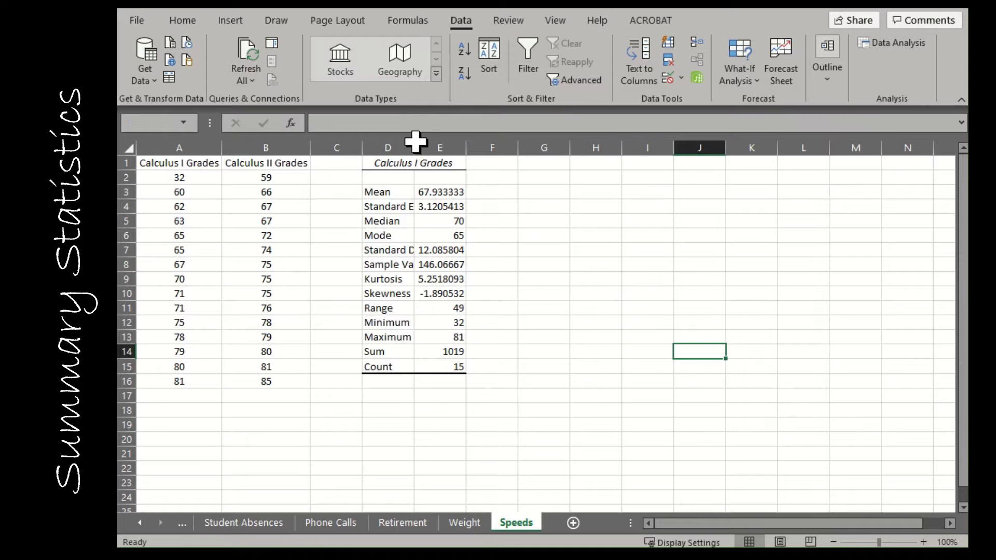
left_click_drag(414, 147, 522, 154)
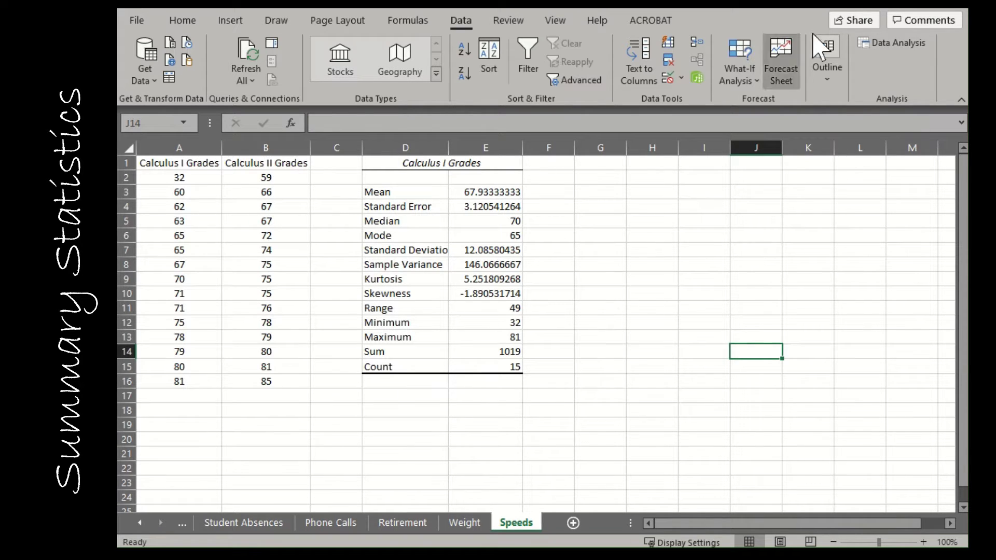
Set up another Descriptive Statistics analysis with the Calculus II Grades in column B as the input range
left_click(889, 44)
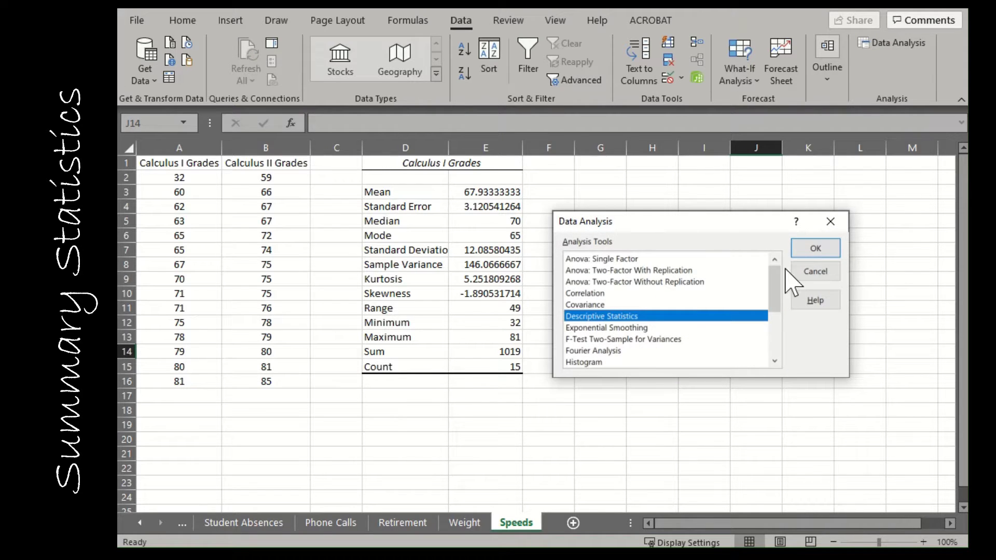
left_click(815, 249)
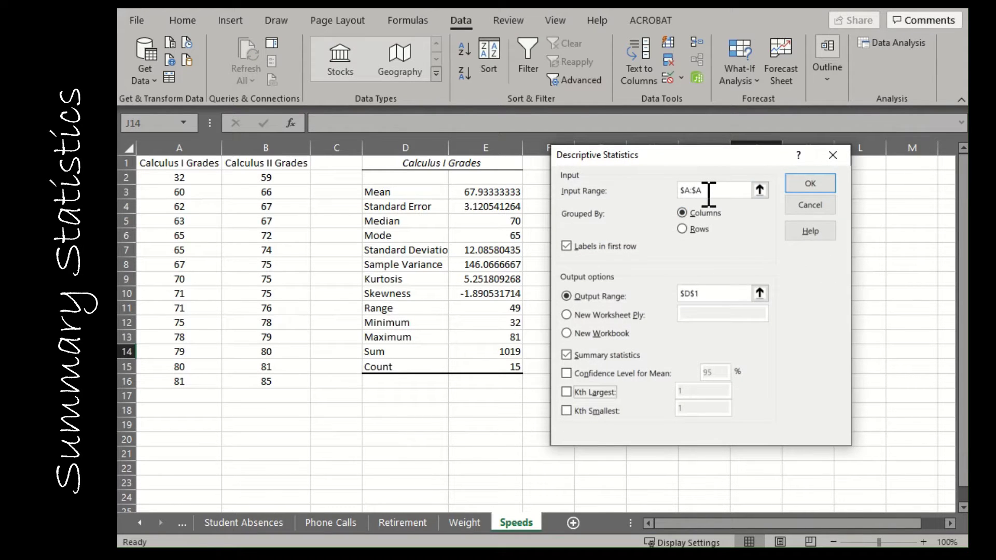
left_click_drag(708, 194, 676, 191)
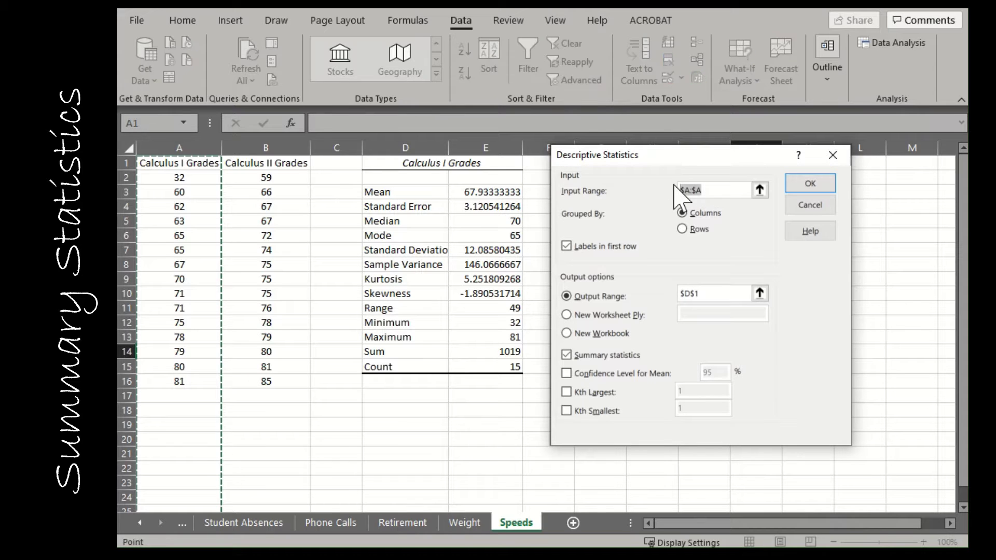
left_click(289, 145)
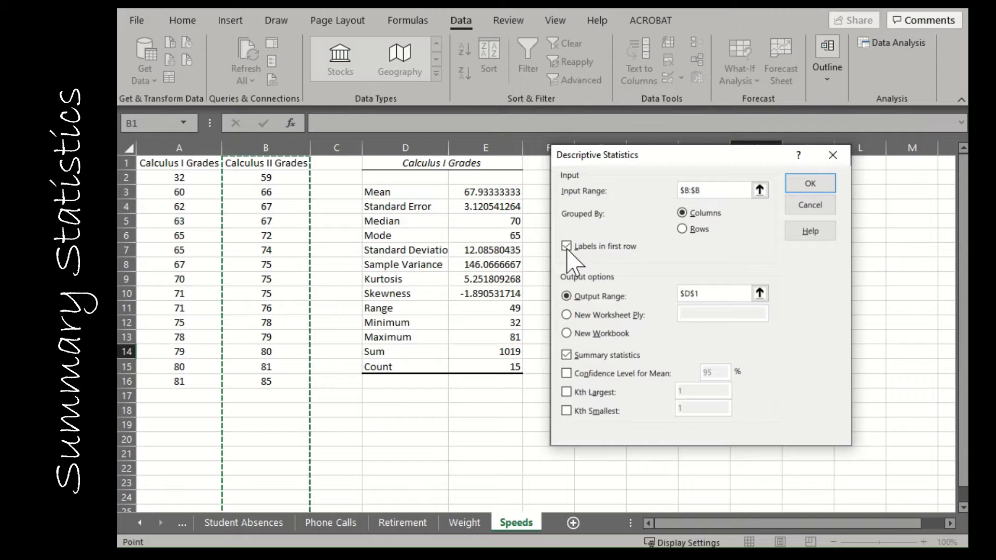
Generate the Calculus II statistics table with its output starting at cell F1, and widen columns F and G
left_click_drag(711, 294, 681, 295)
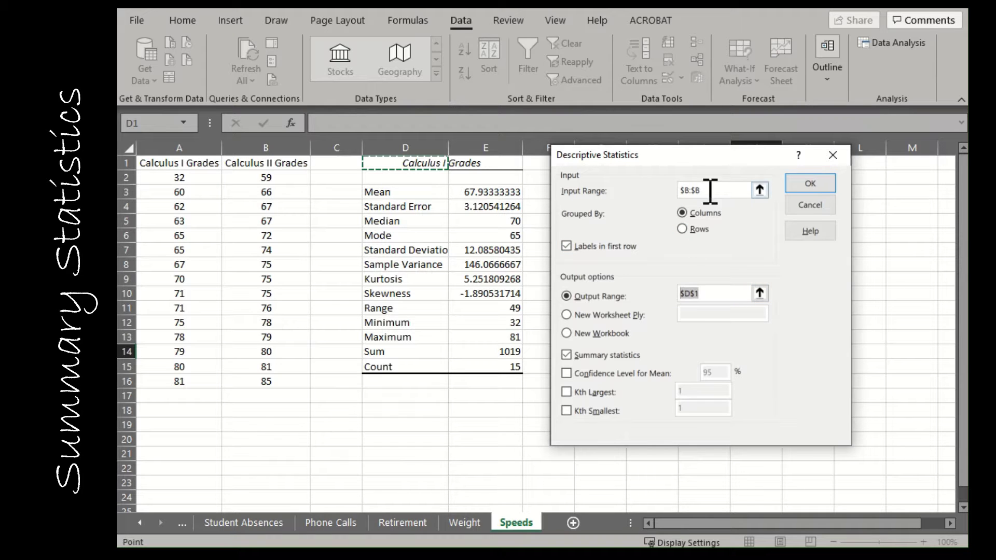
left_click_drag(793, 155, 911, 176)
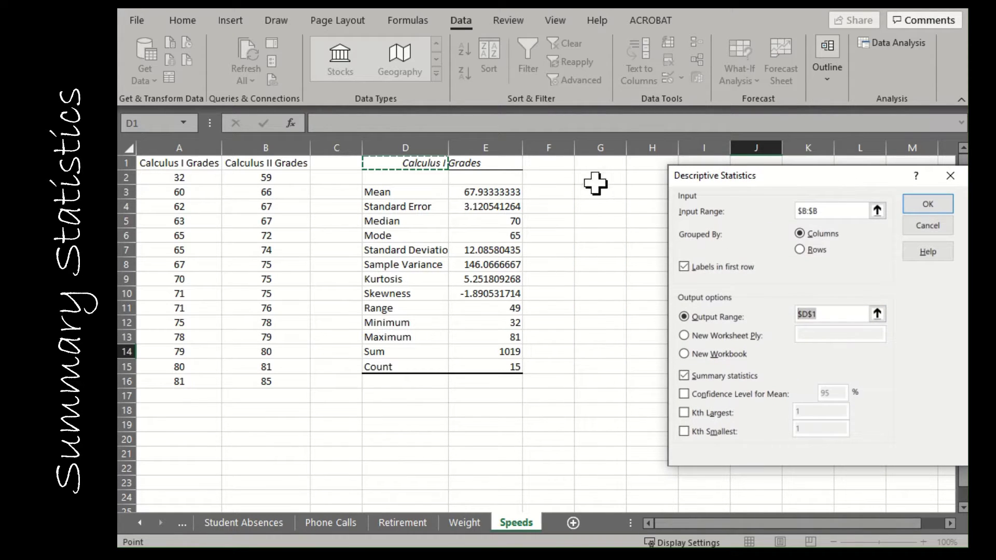
left_click(563, 164)
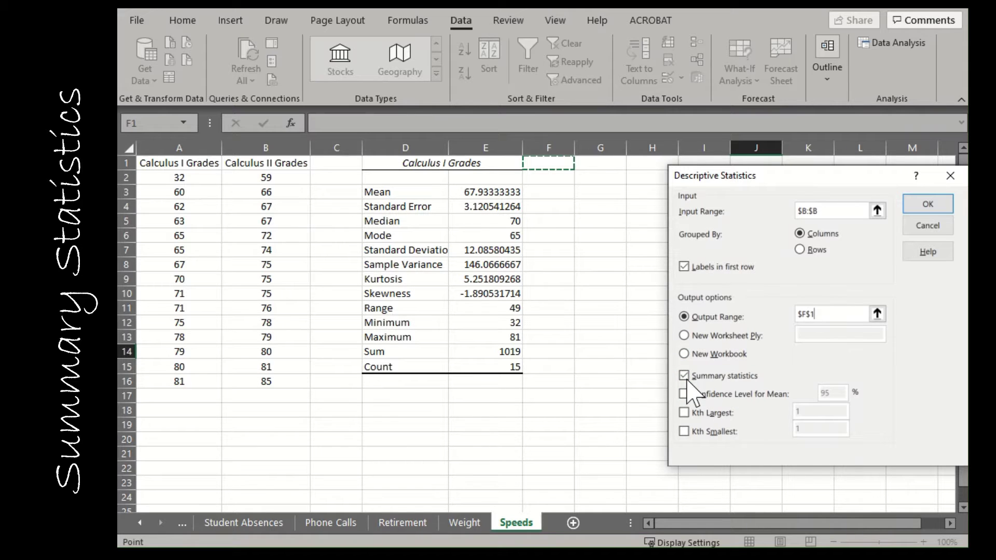
left_click(927, 204)
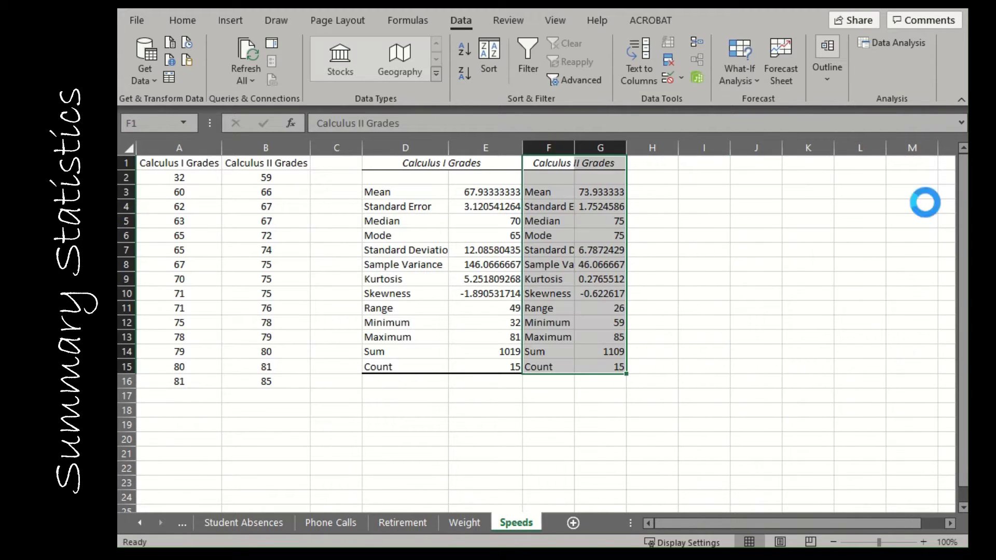
left_click_drag(574, 150, 671, 150)
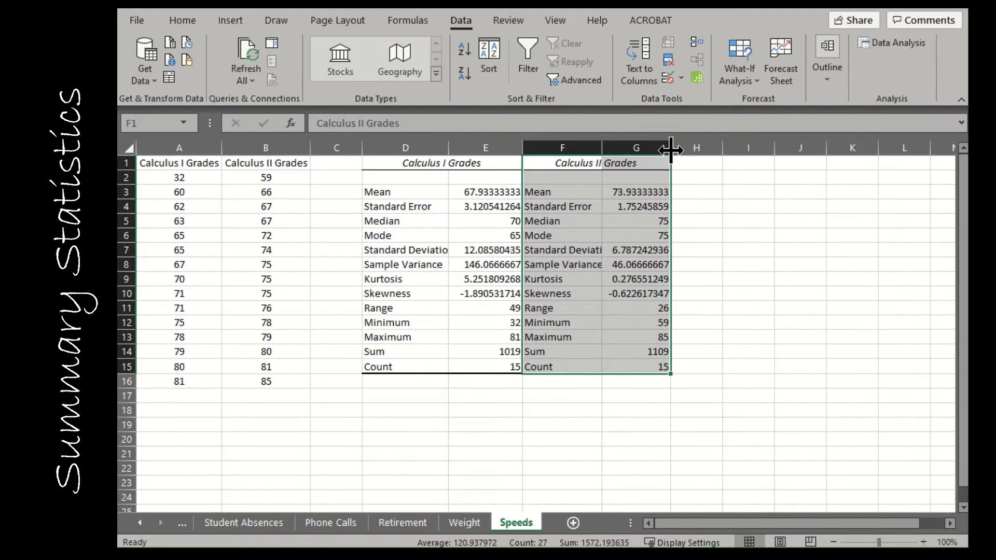
left_click(716, 277)
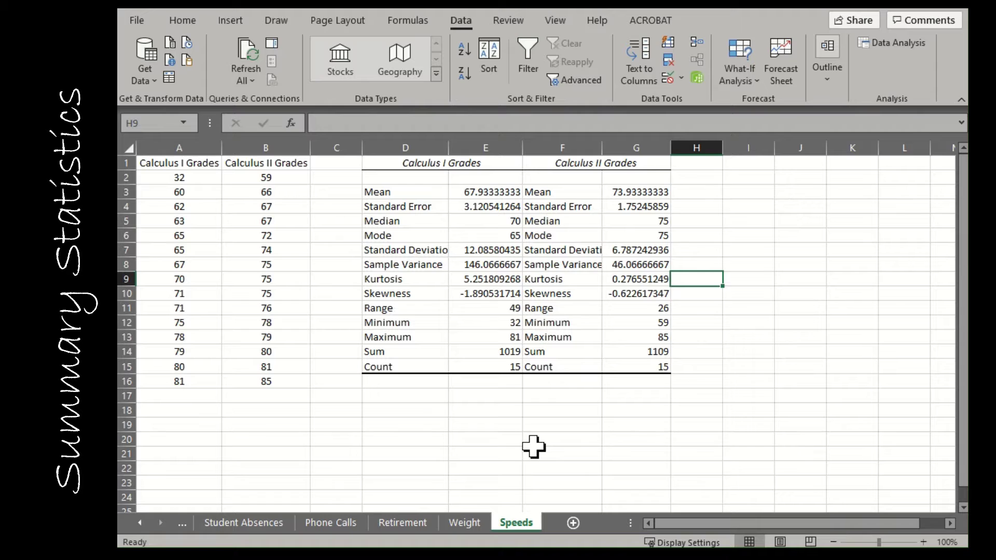
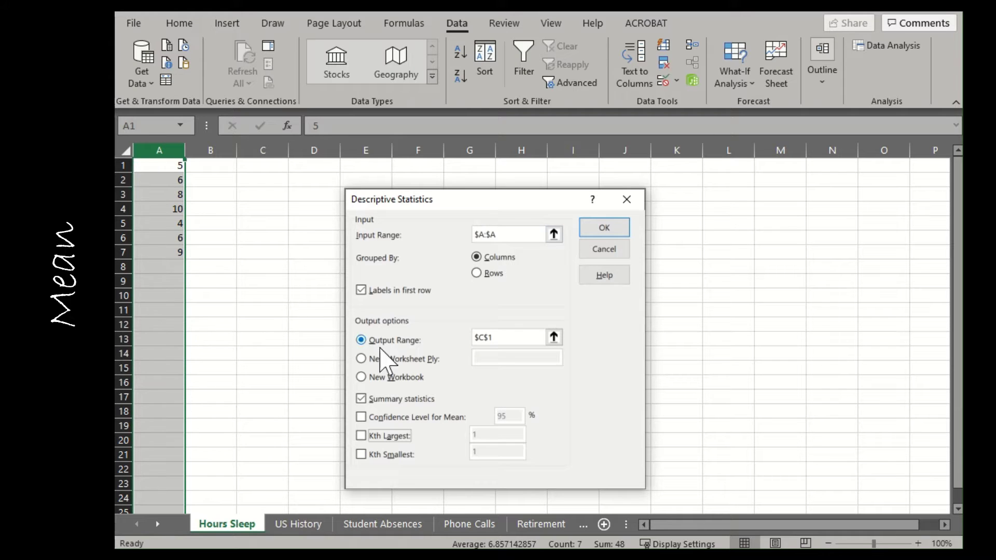
Generate summary statistics for column A of the Hours Sleep sheet at cell C1, with labels in the first row
left_click(604, 228)
left_click(485, 409)
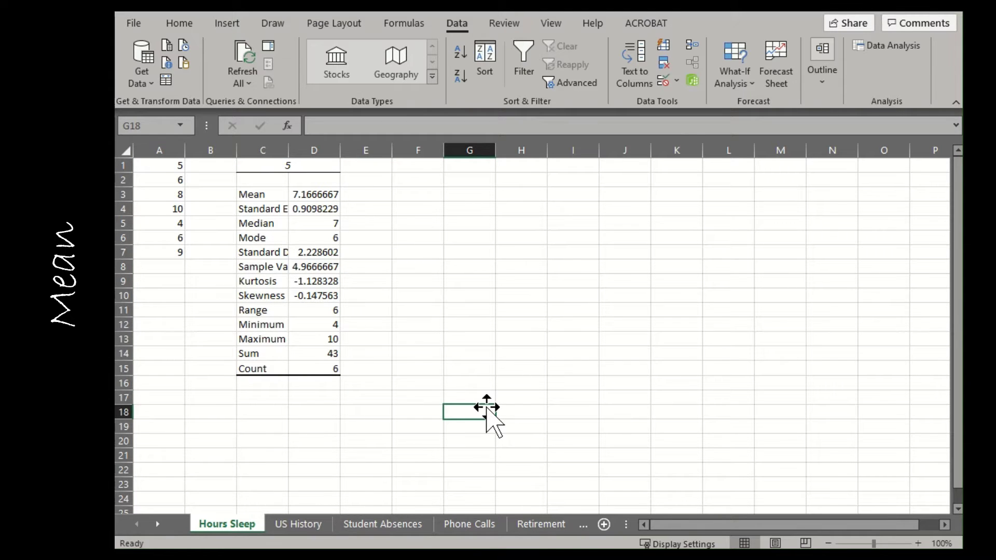
Regenerate the summary statistics for column A at C1 without labels in the first row, overwriting the existing table
left_click_drag(262, 165, 306, 165)
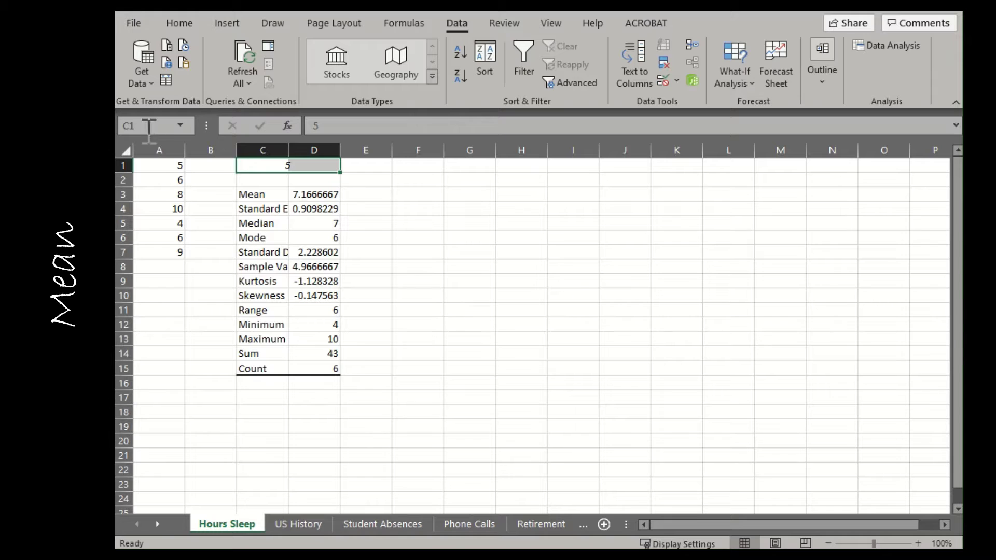
left_click_drag(160, 165, 163, 251)
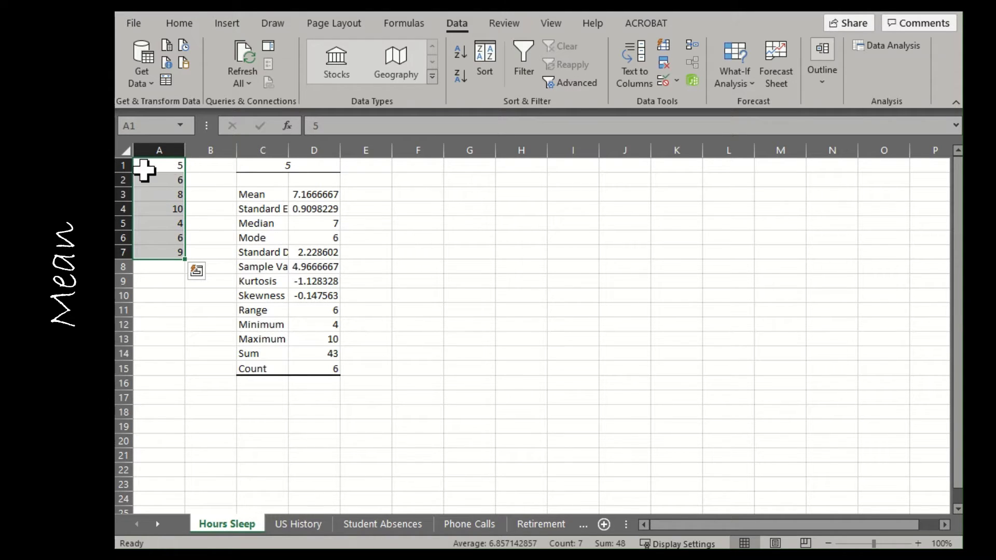
left_click(447, 219)
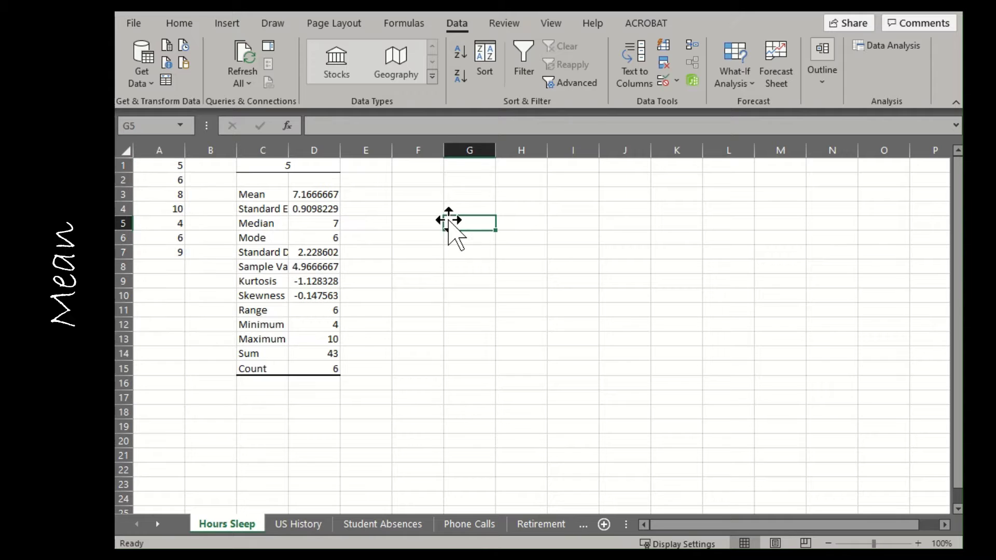
left_click(888, 47)
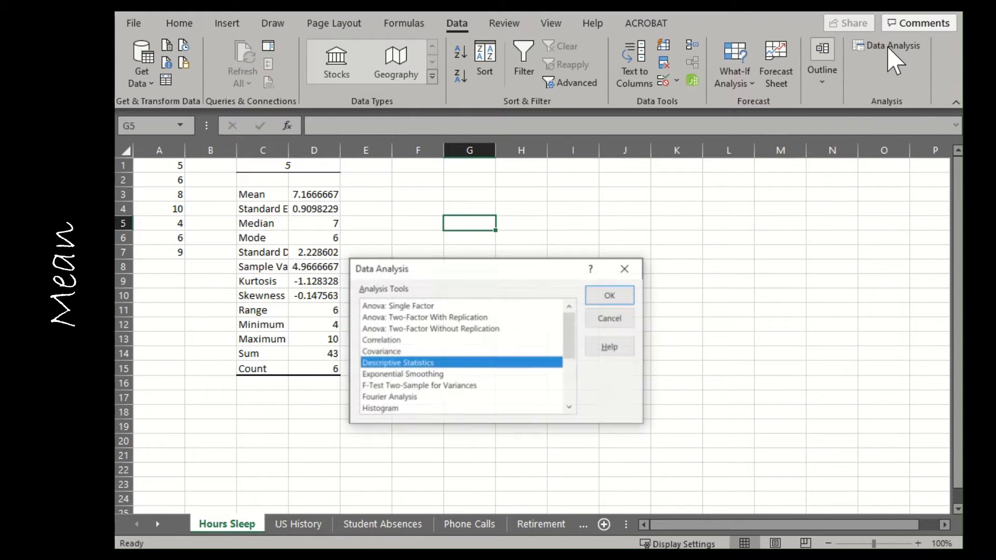
left_click(610, 296)
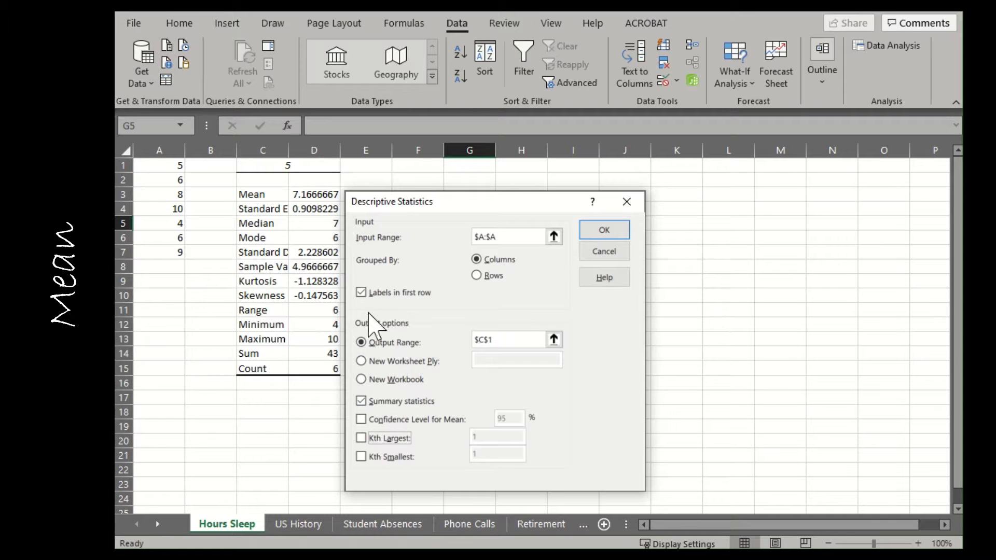
left_click(361, 295)
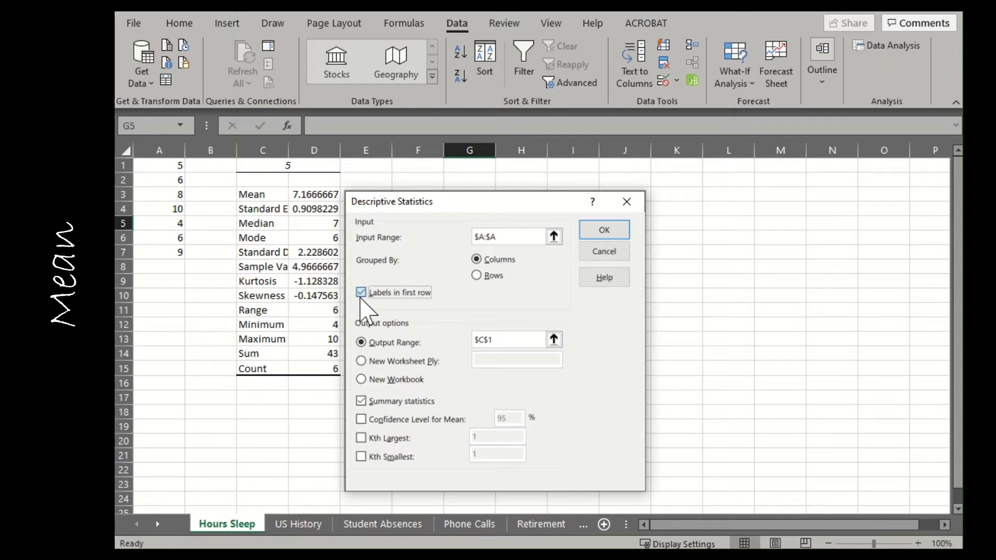
left_click(605, 231)
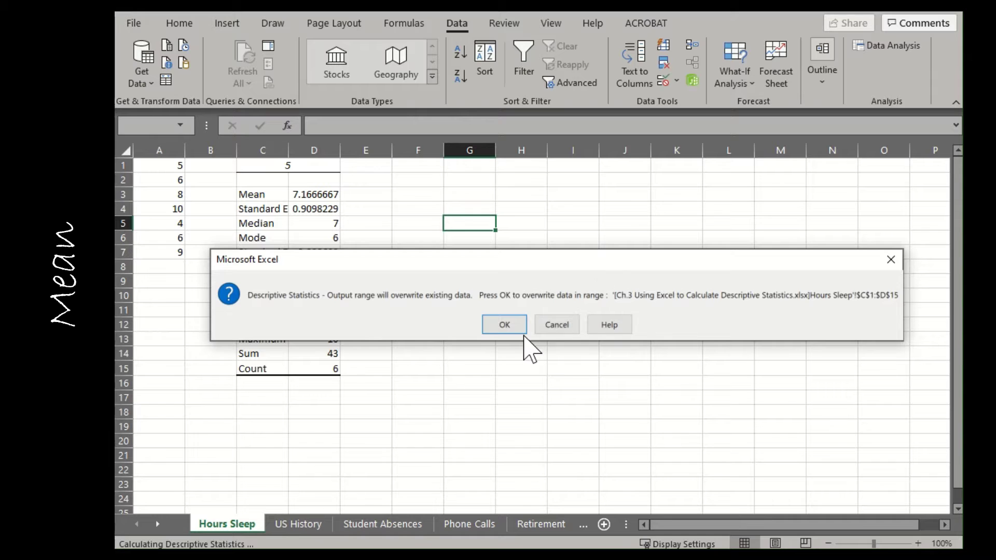
left_click(516, 332)
left_click(455, 327)
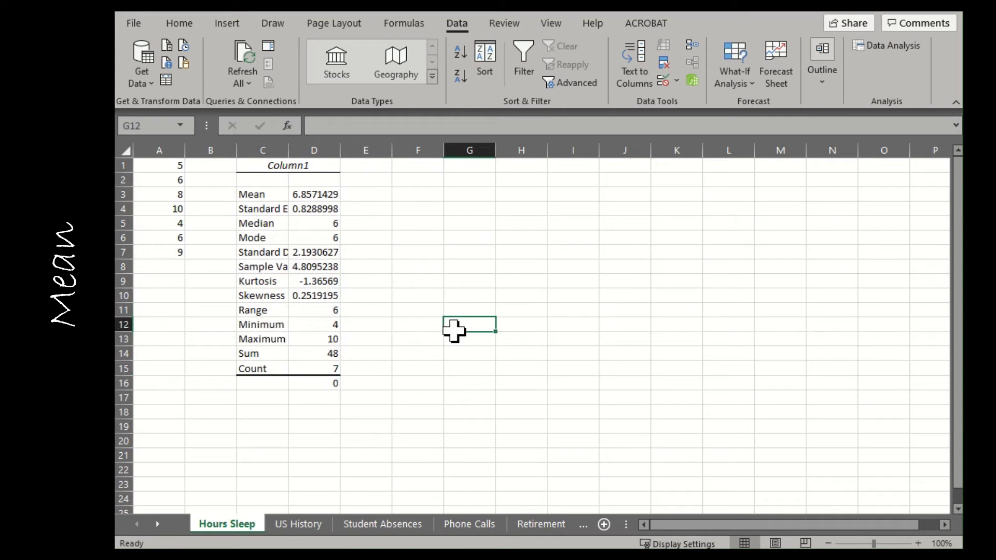
Calculate the mean of column A in cell F1 with the AVERAGE function and compare it with the table's mean
left_click(273, 166)
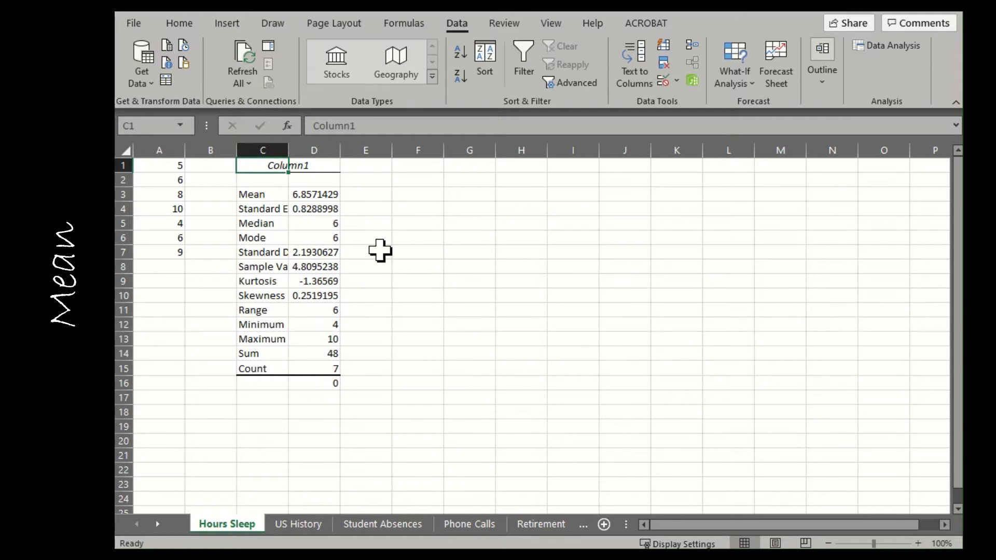
left_click(397, 164)
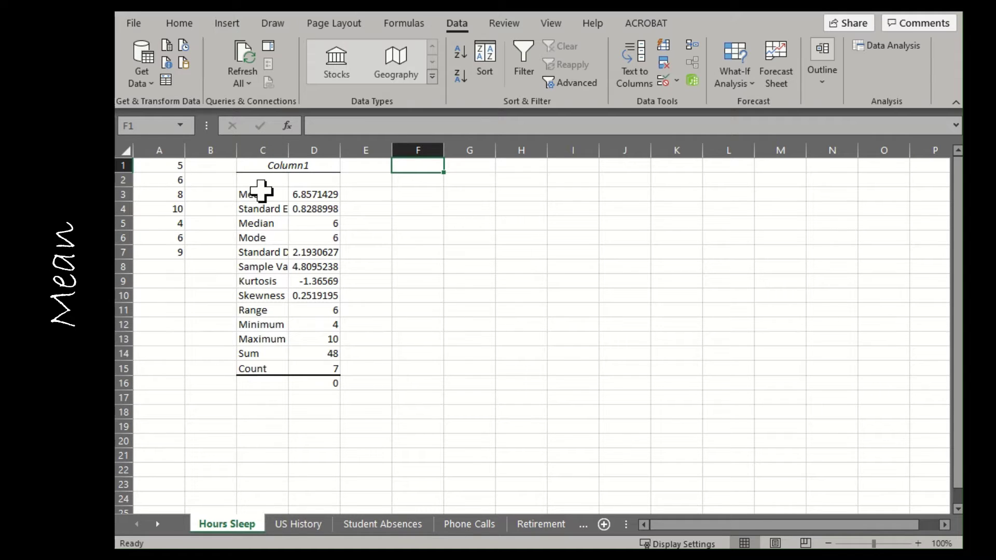
left_click_drag(263, 193, 311, 192)
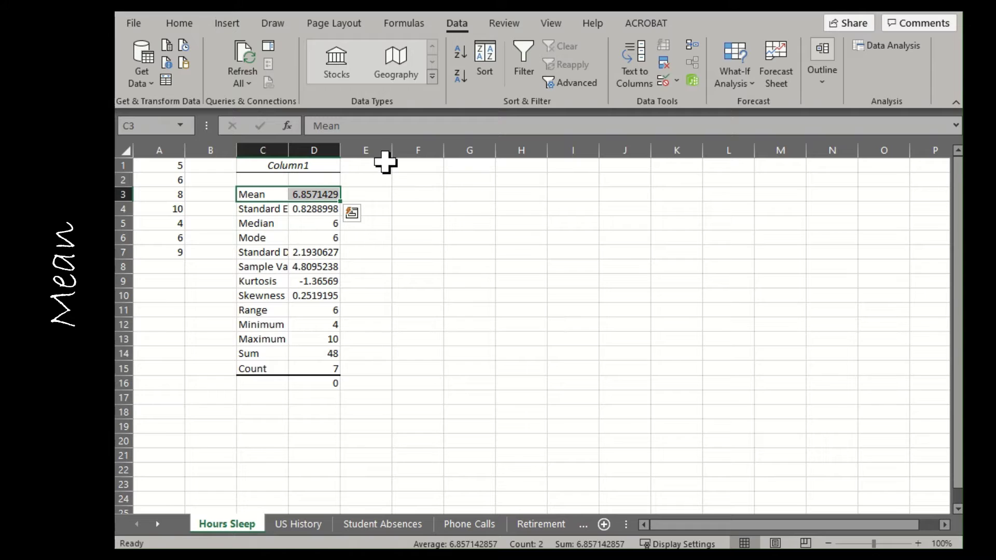
left_click(402, 166)
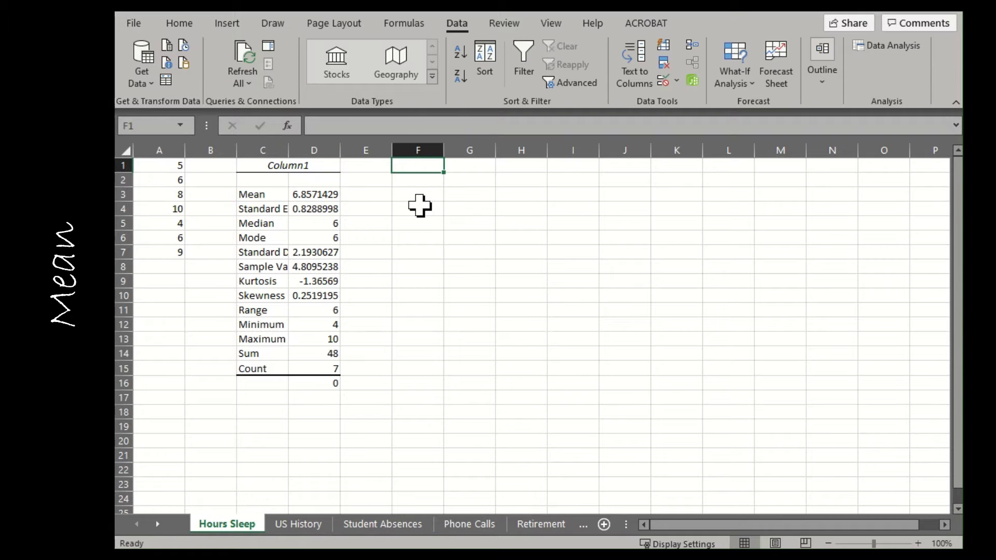
type("=")
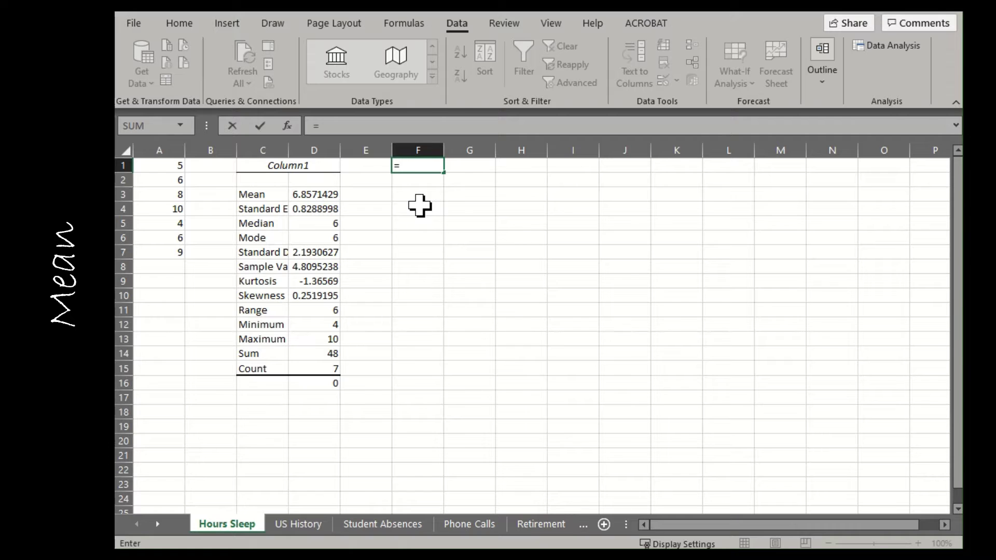
type("average(")
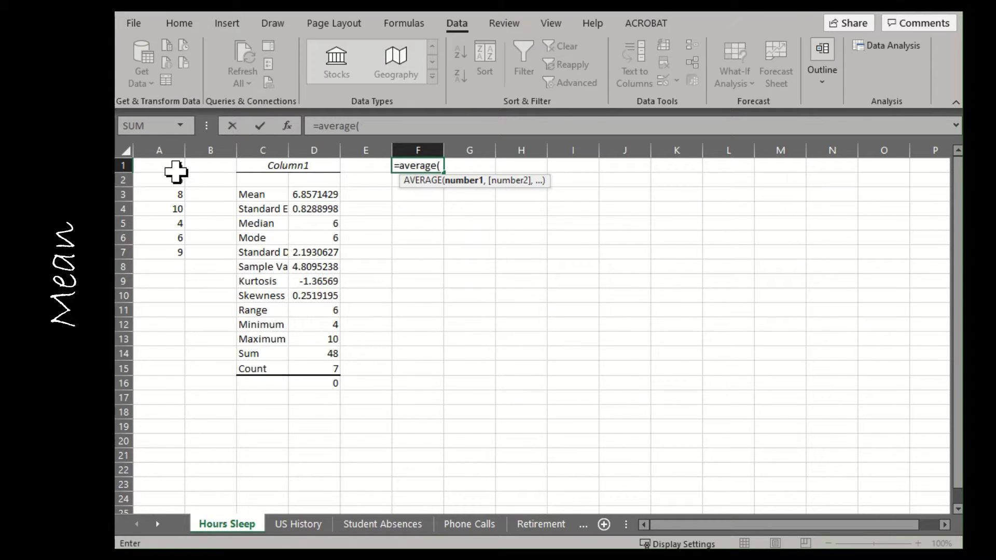
left_click_drag(173, 167, 164, 251)
left_click(162, 147)
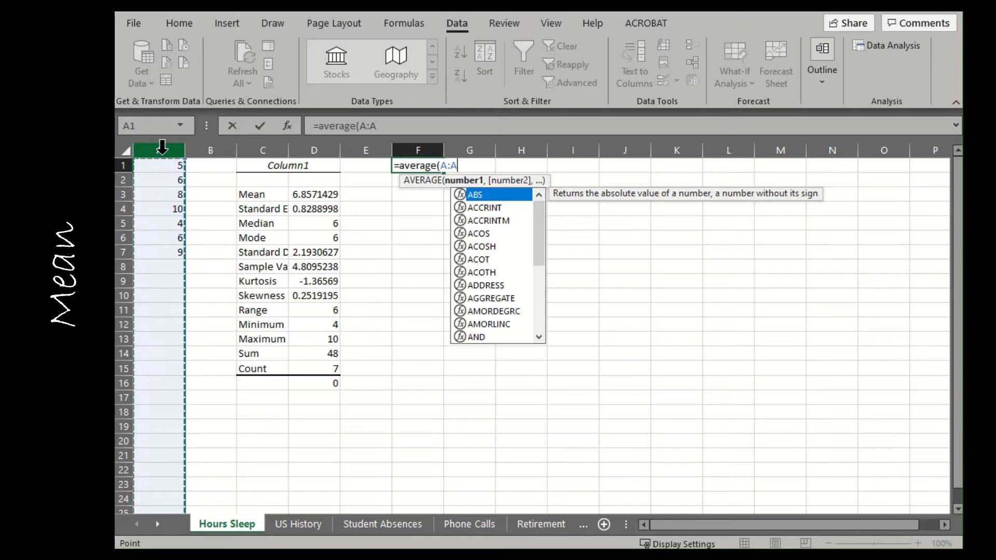
key("Return")
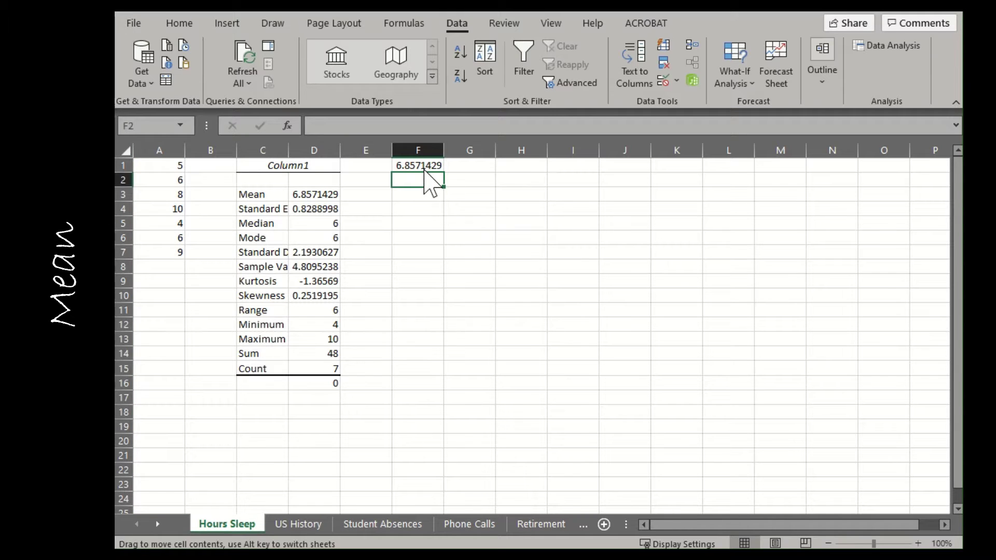
left_click(312, 196)
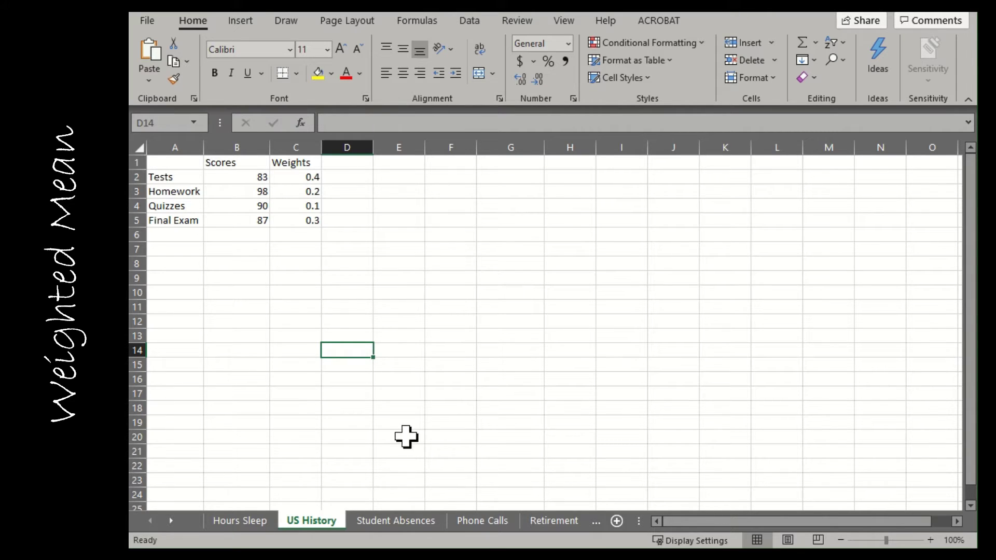
Enter the label "Weighted Numerator" in cell A9 of the US History sheet
left_click(388, 195)
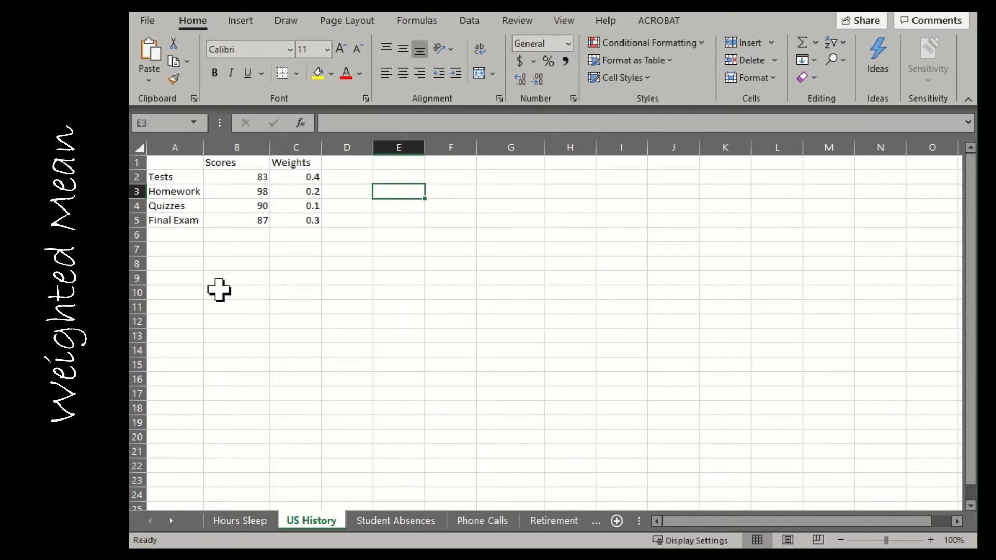
left_click(186, 282)
type("Weighted M")
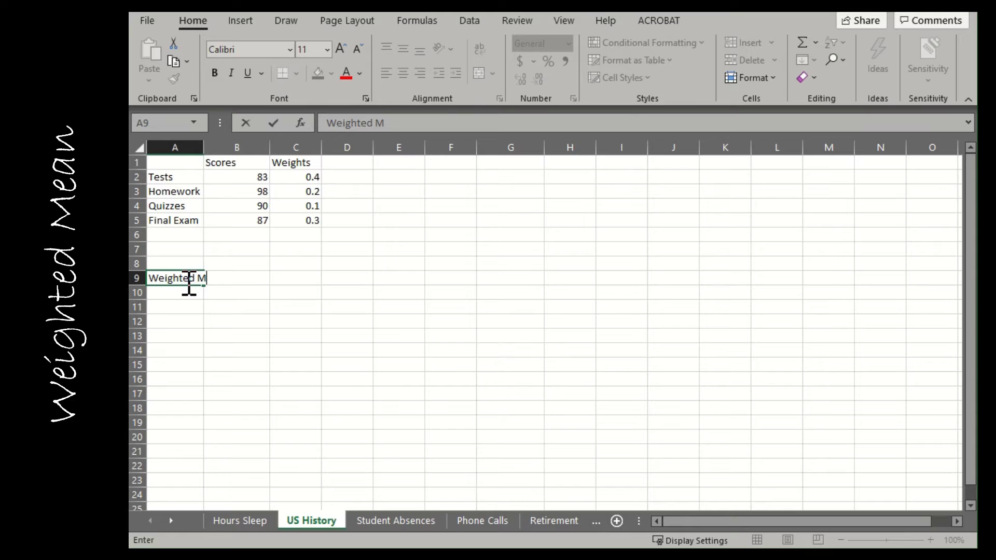
key("BackSpace")
type("Number")
key("BackSpace")
key("BackSpace")
key("BackSpace")
key("BackSpace")
type("merator")
key("Return")
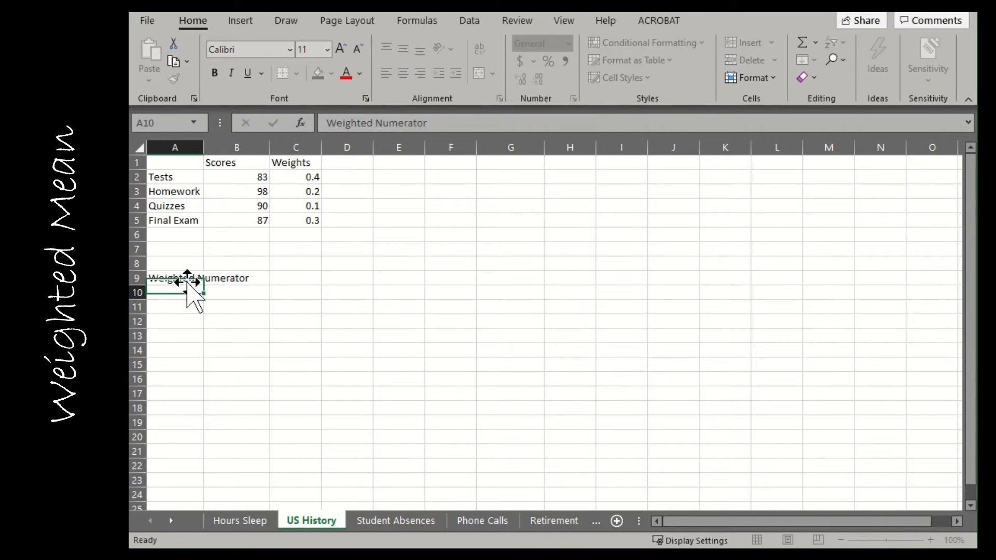
Add the labels "Weighted Denominiator" in cell A10 and "Weighted Average" in cell A11
type("Weighted ")
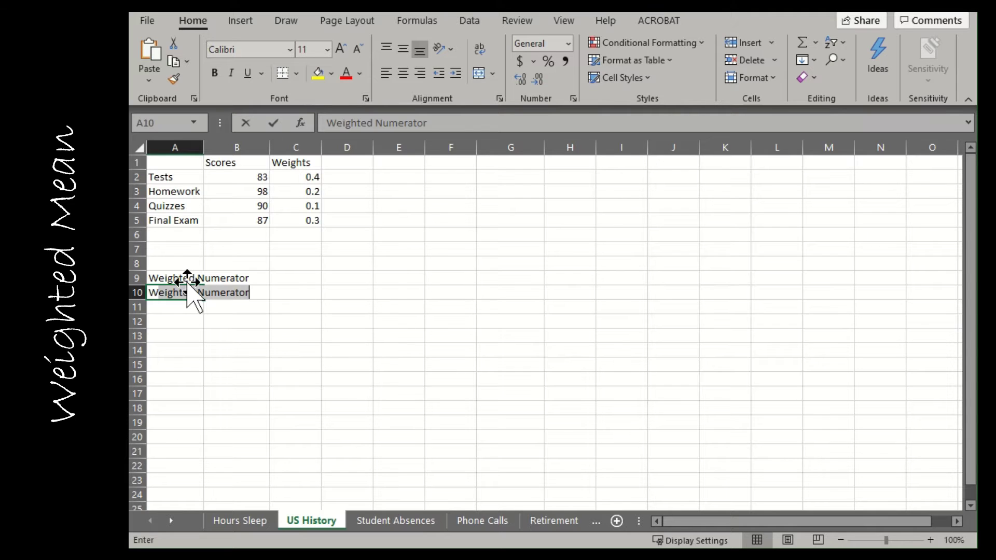
type("De")
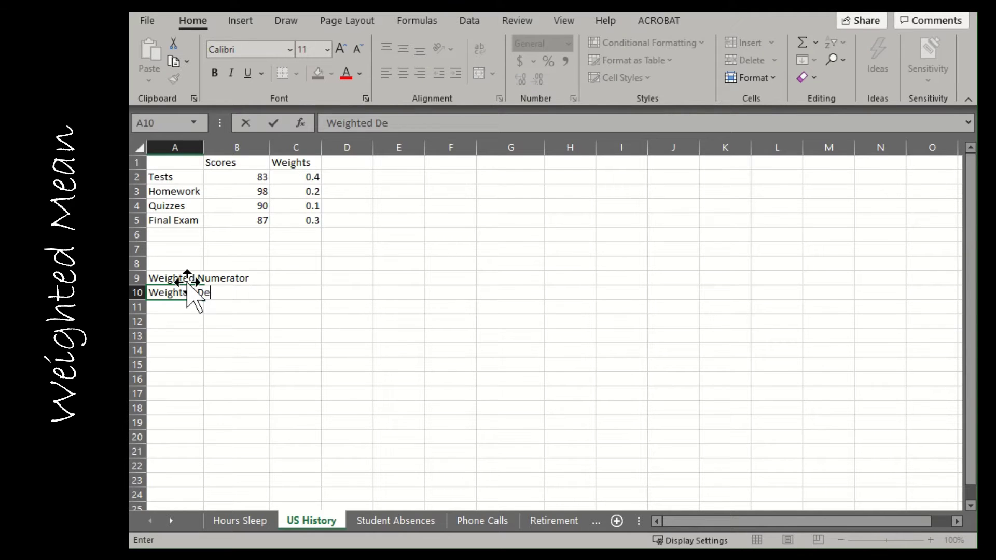
type("nominiator")
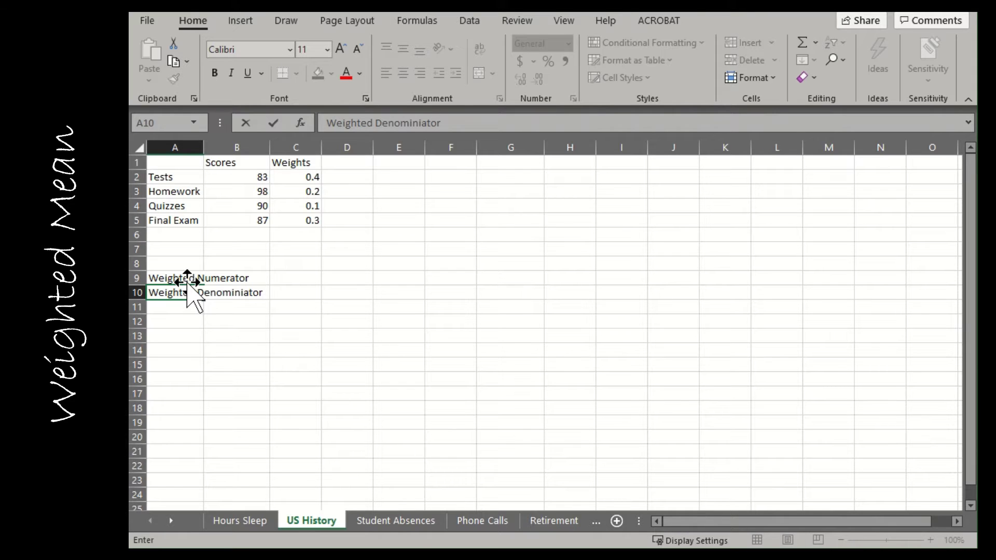
key("Return")
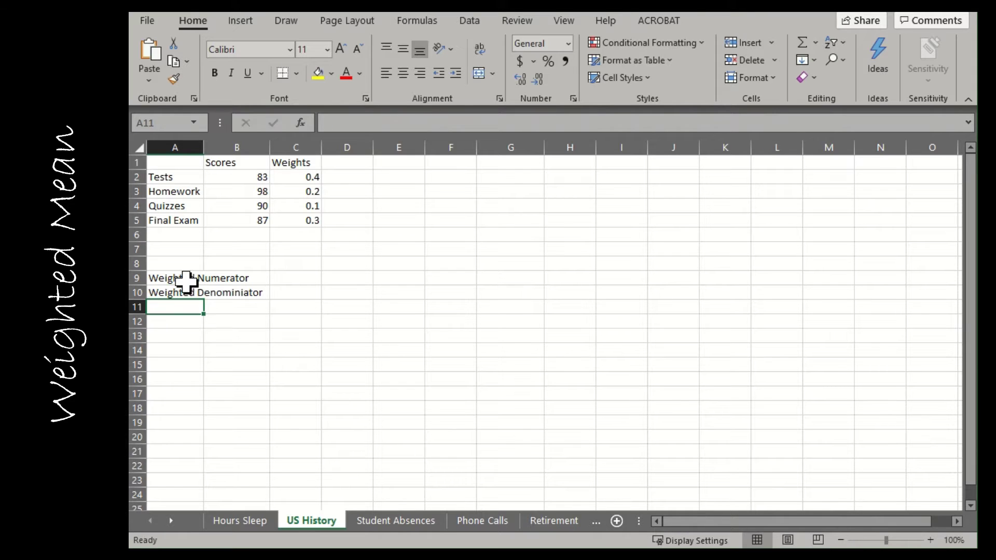
type("Weig")
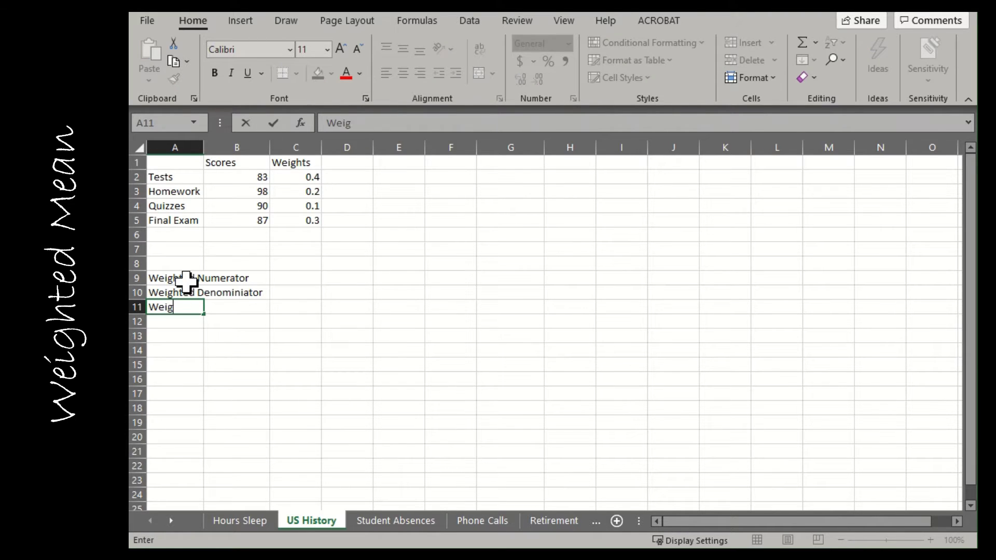
type("hted Average")
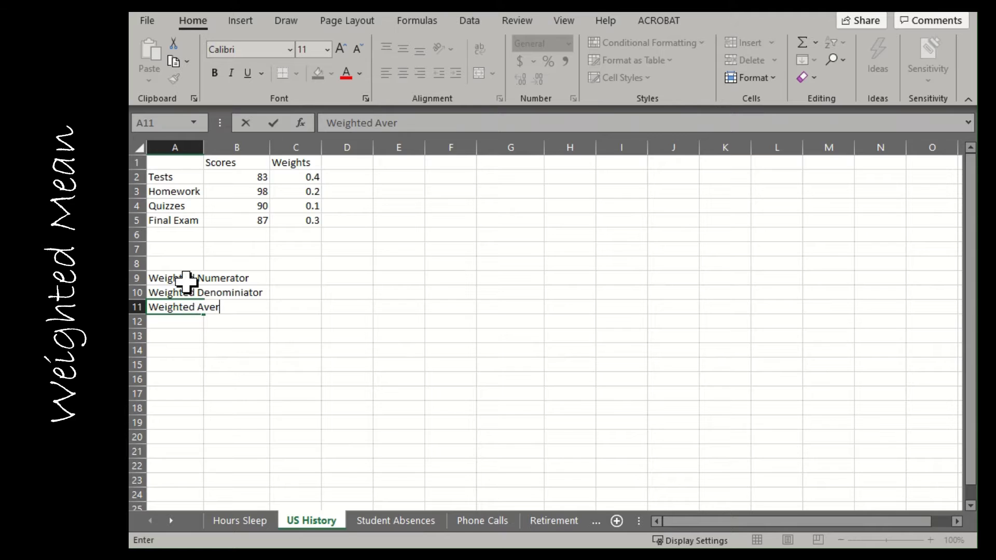
key("Return")
Calculate the weighted numerator in cell C9 with the formula =SUMPRODUCT(B2:B5,C2:C5), using the scores and their weights
key("Right")
key("Right")
key("Up")
key("Up")
key("Up")
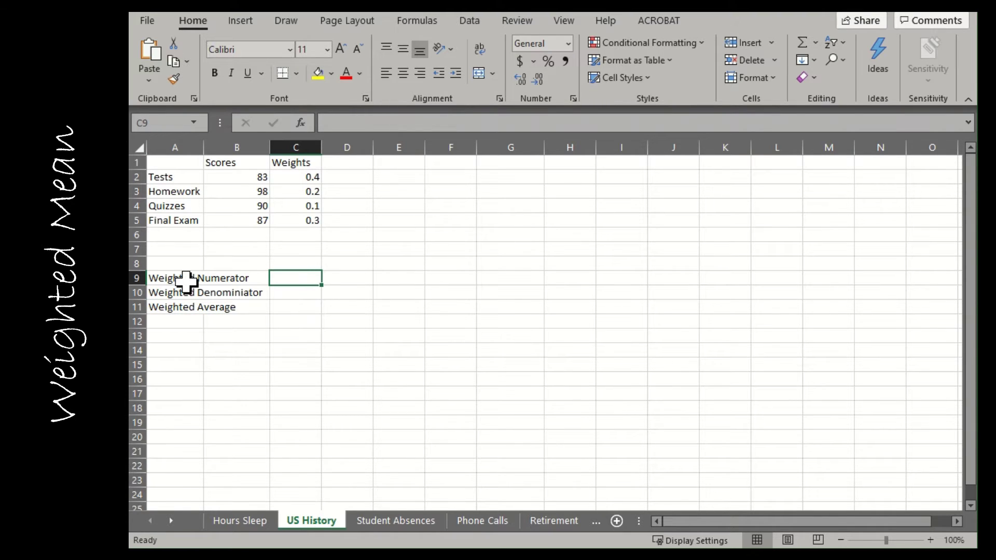
type("=")
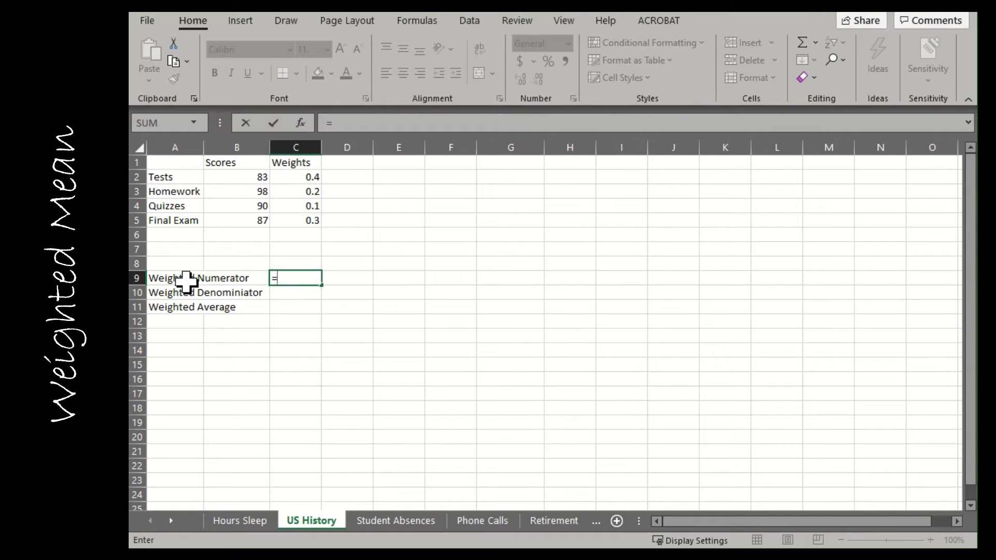
type("sump")
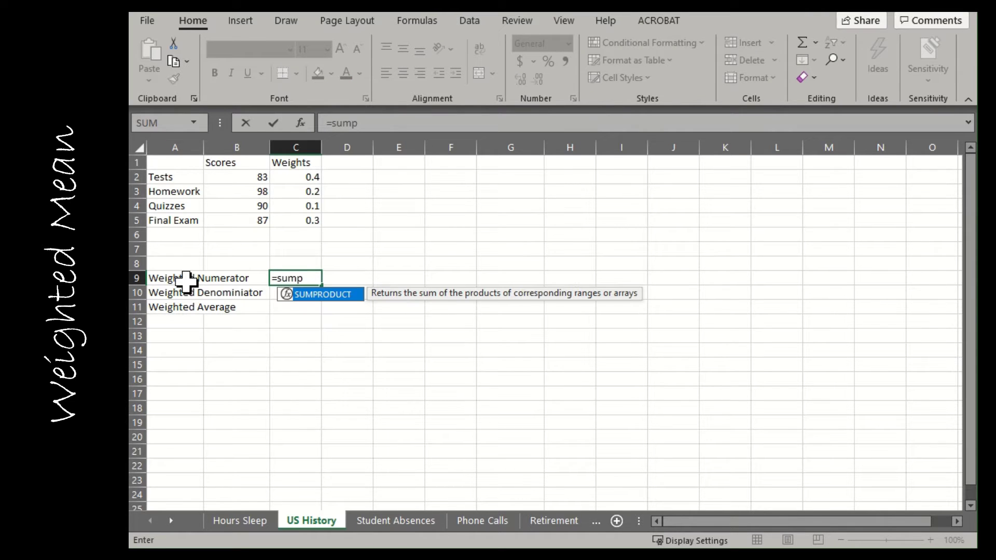
double_click(305, 295)
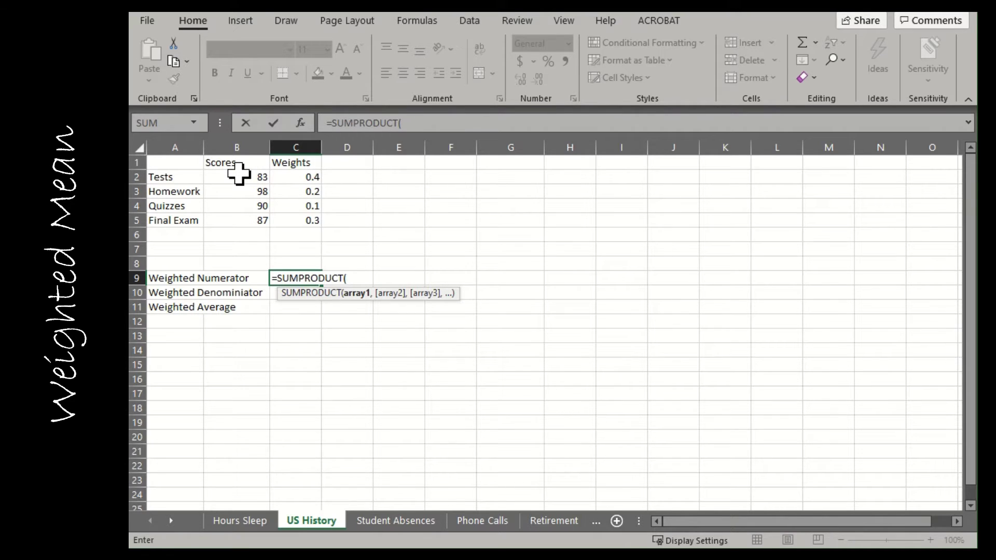
left_click_drag(239, 175, 236, 220)
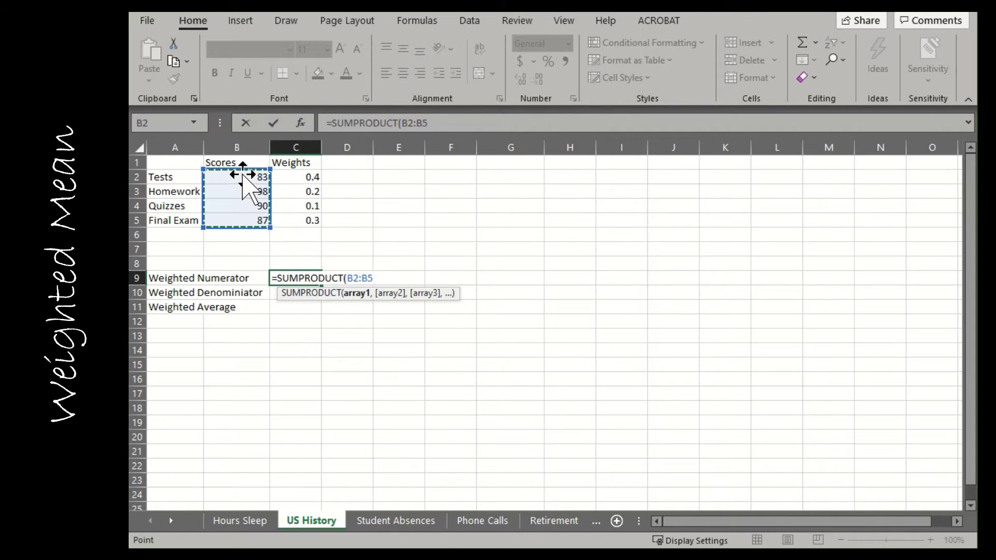
type(",")
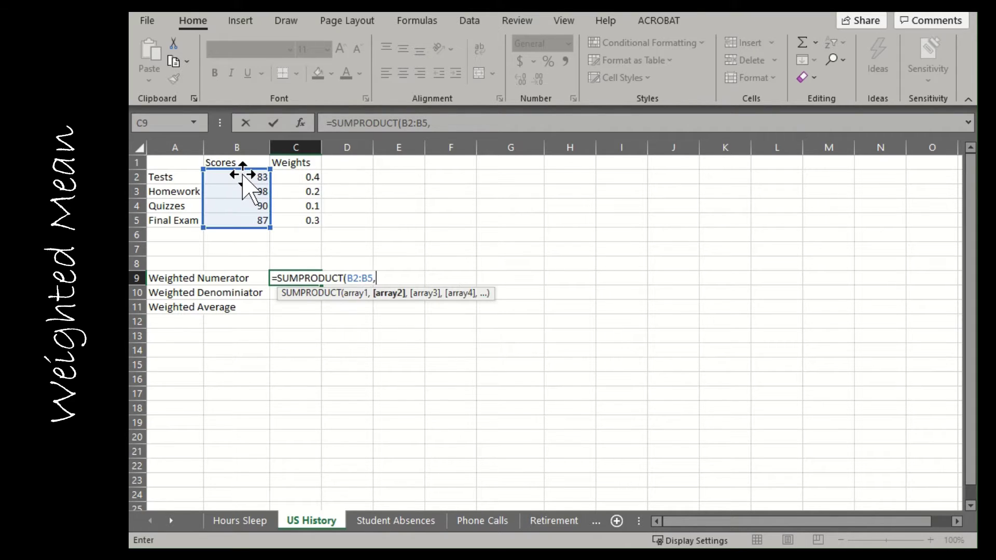
left_click_drag(308, 177, 313, 220)
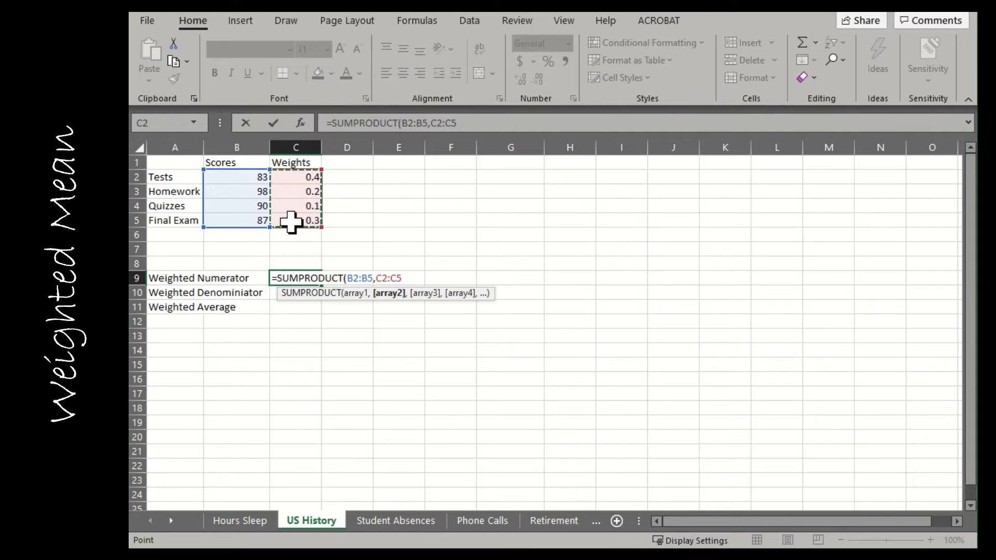
type(")")
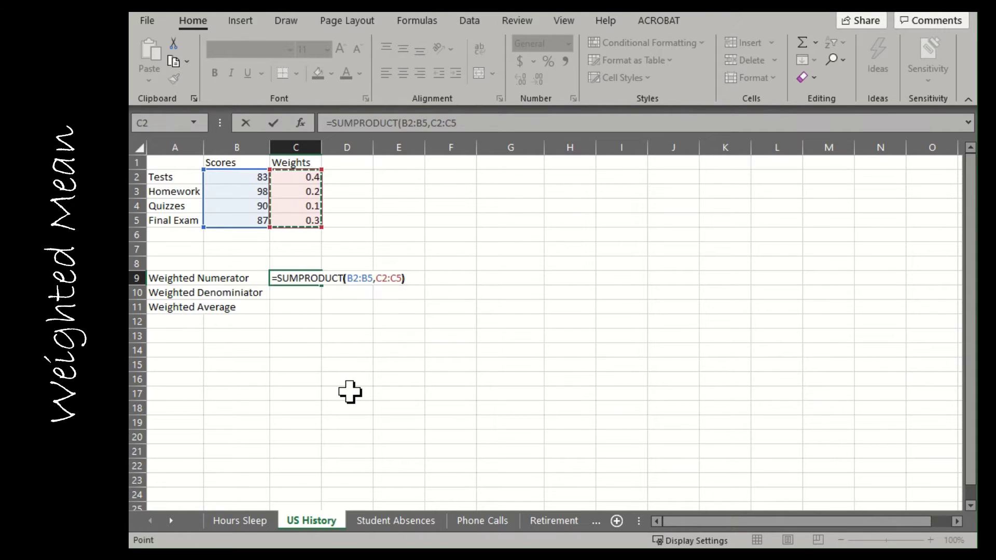
key("Return")
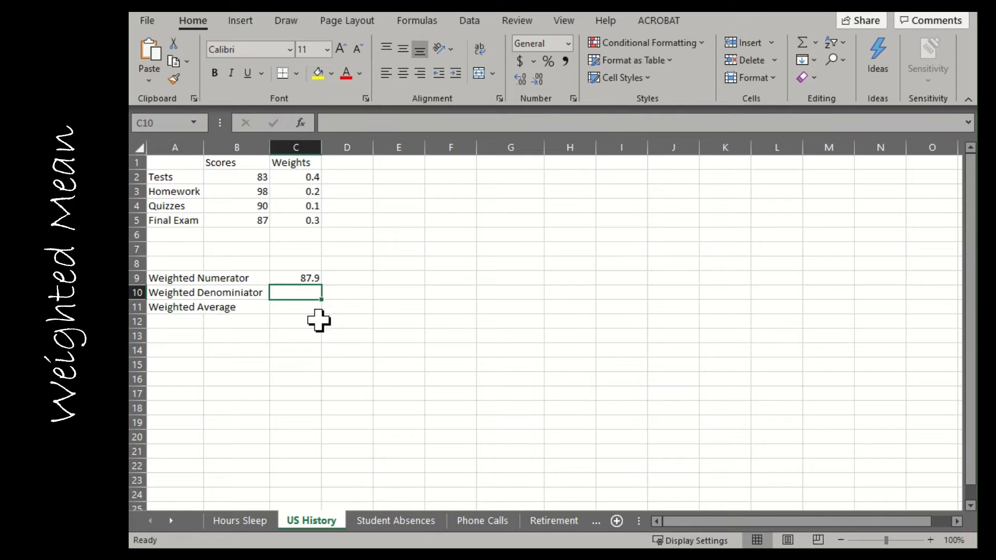
Calculate the weighted denominator in cell C10 by summing the weights with =SUM(C2:C5)
type("=sum")
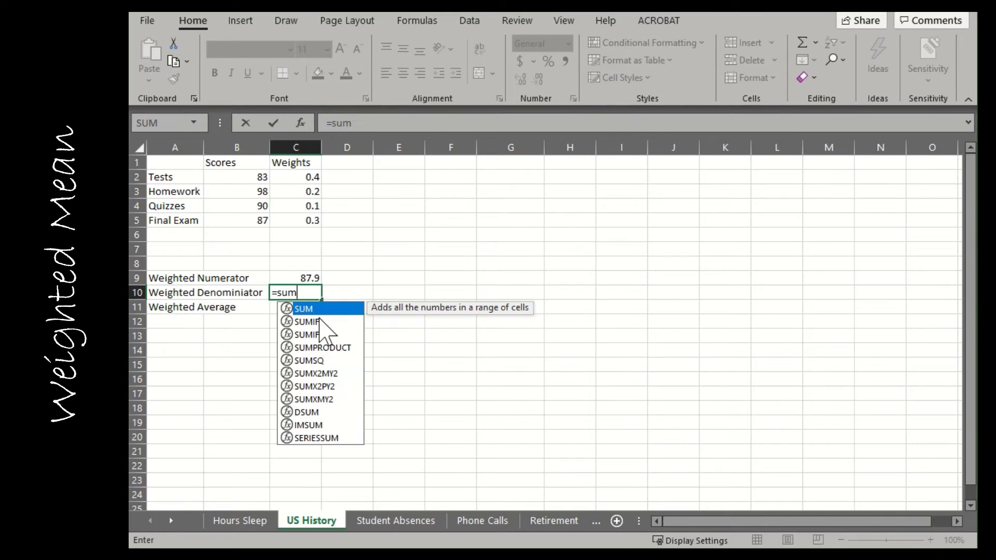
type("(")
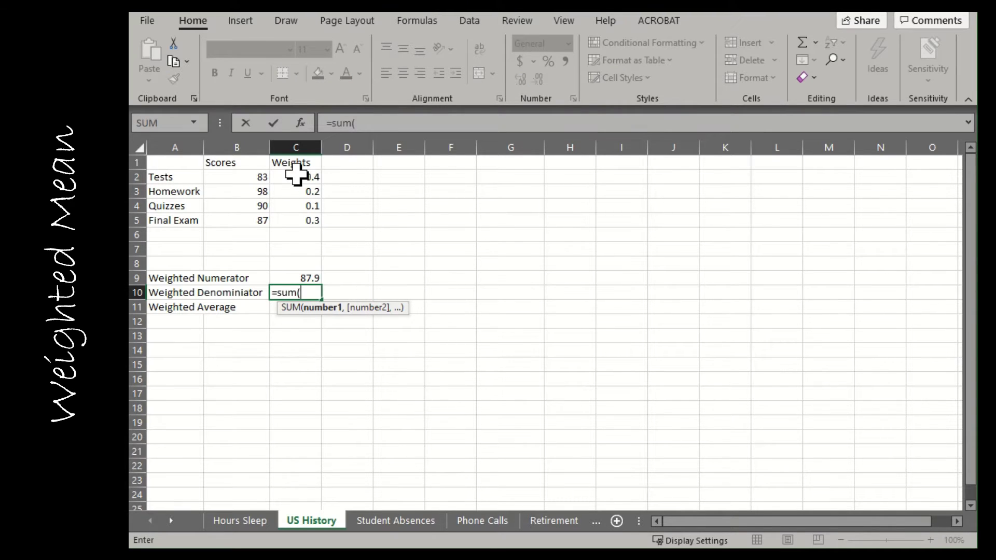
left_click_drag(295, 176, 305, 215)
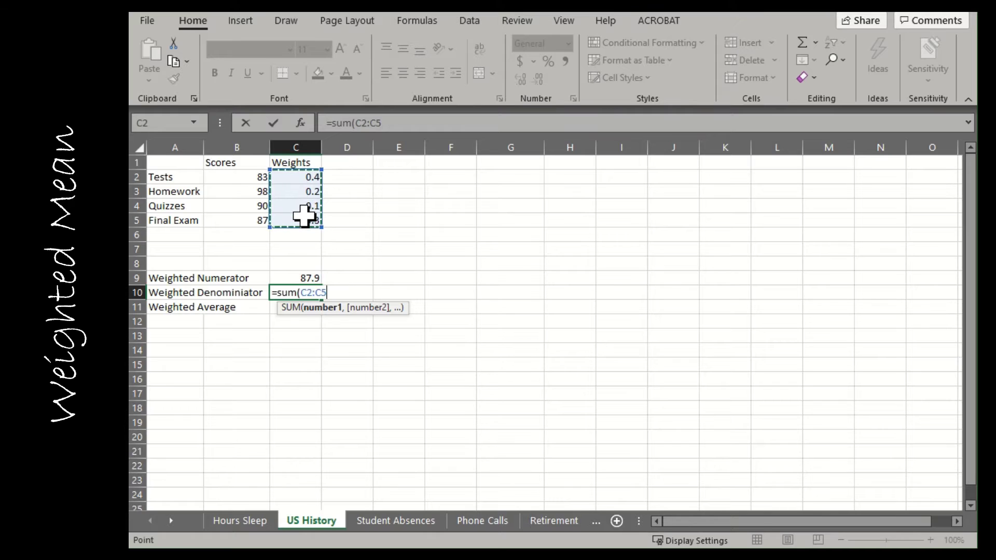
key("Return")
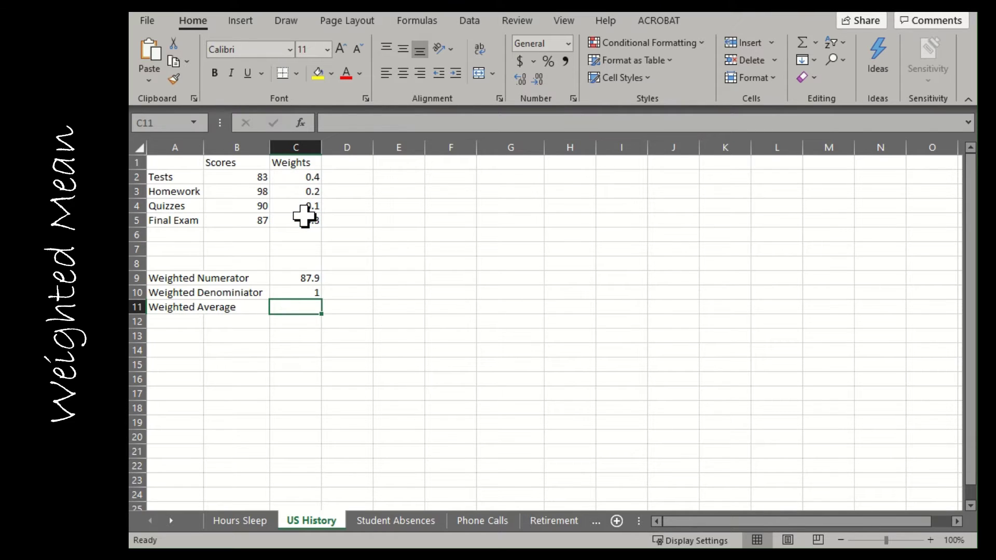
key("Up")
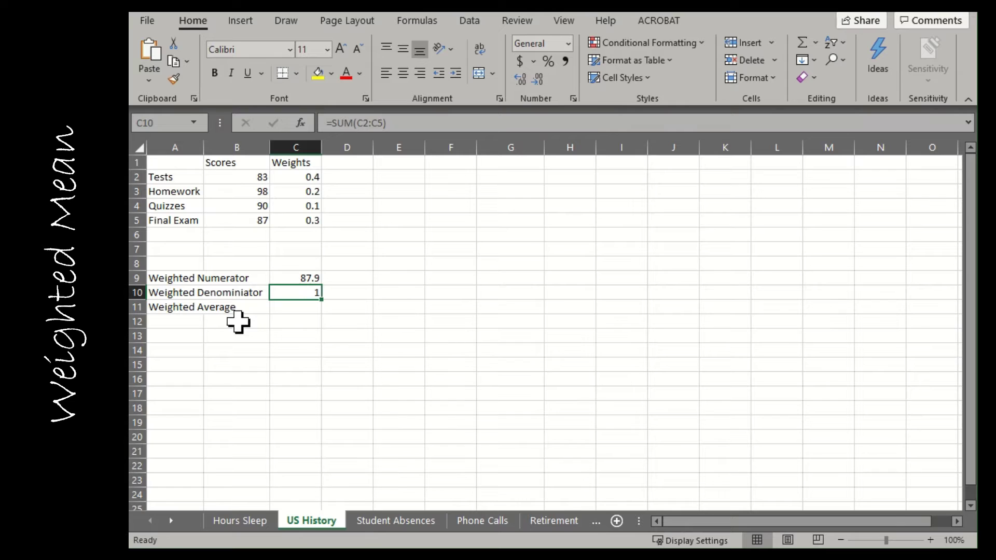
Calculate the weighted average in cell C11 with the formula =C9/C10, dividing the weighted numerator by the weighted denominator
left_click(285, 311)
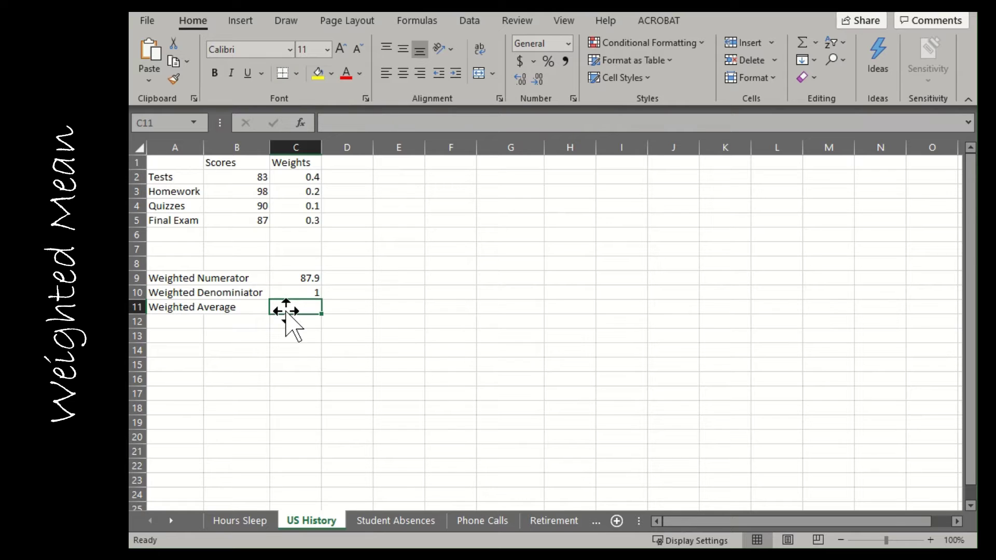
type("=")
left_click(299, 279)
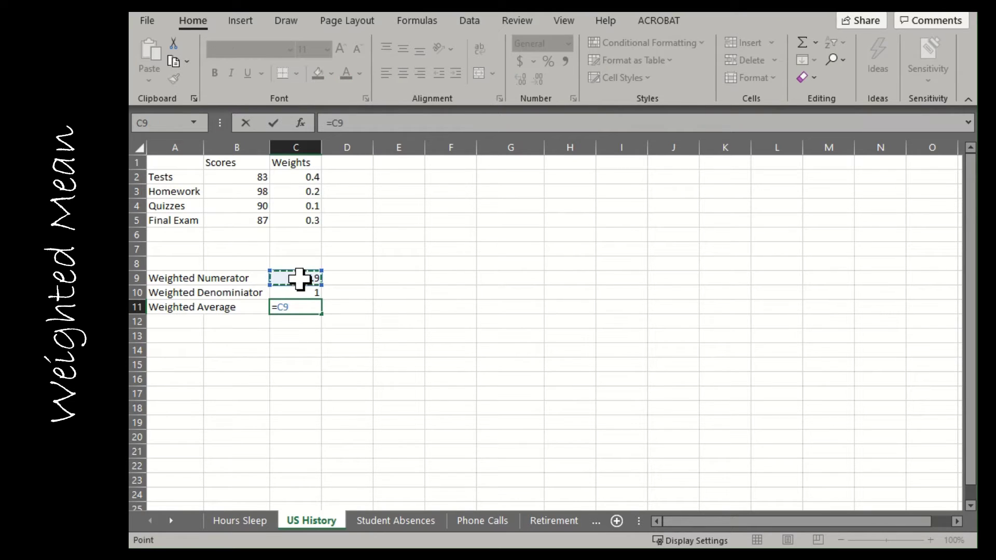
type("/")
left_click(301, 292)
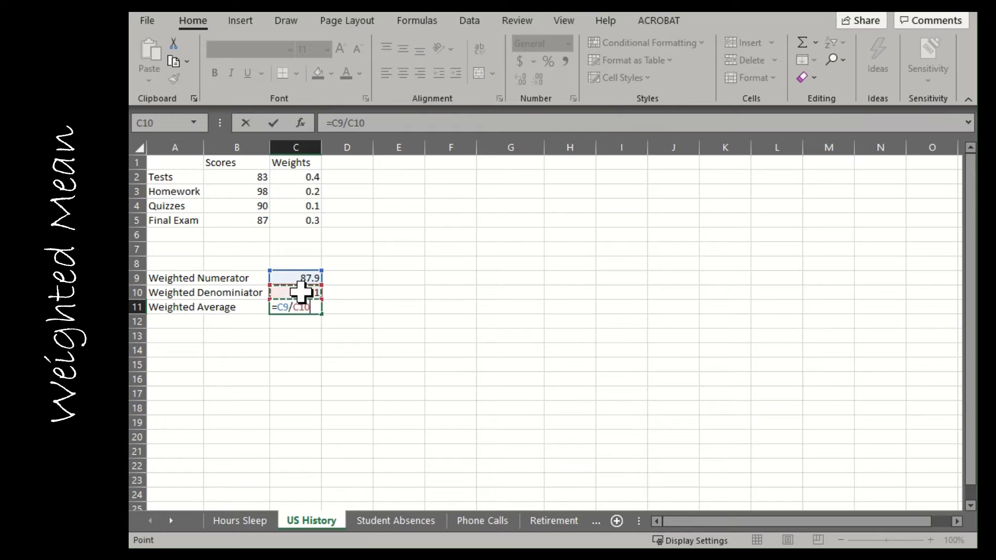
key("Return")
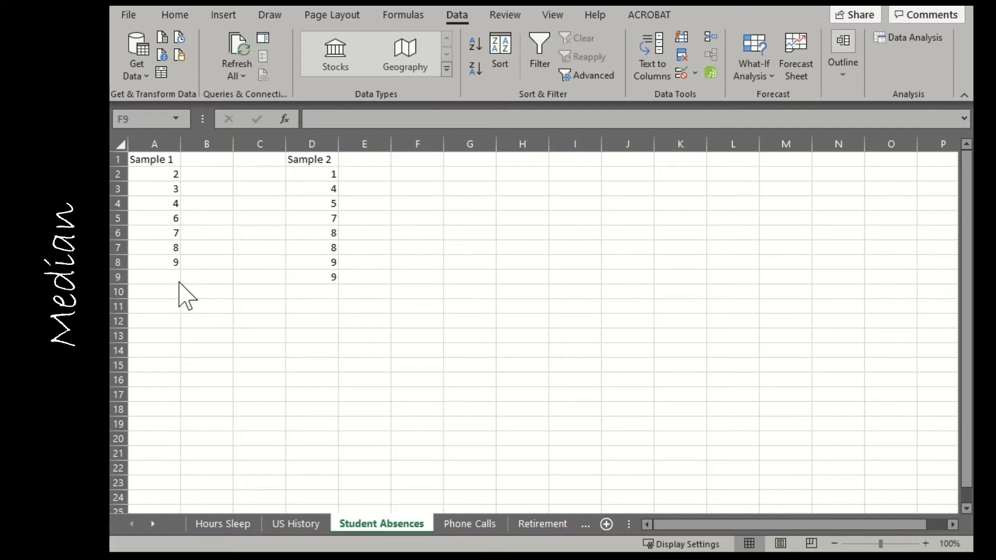
Calculate the median of Sample 1 in cell B10 of the Student Absences sheet with the MEDIAN function over A2:A8
left_click(166, 173)
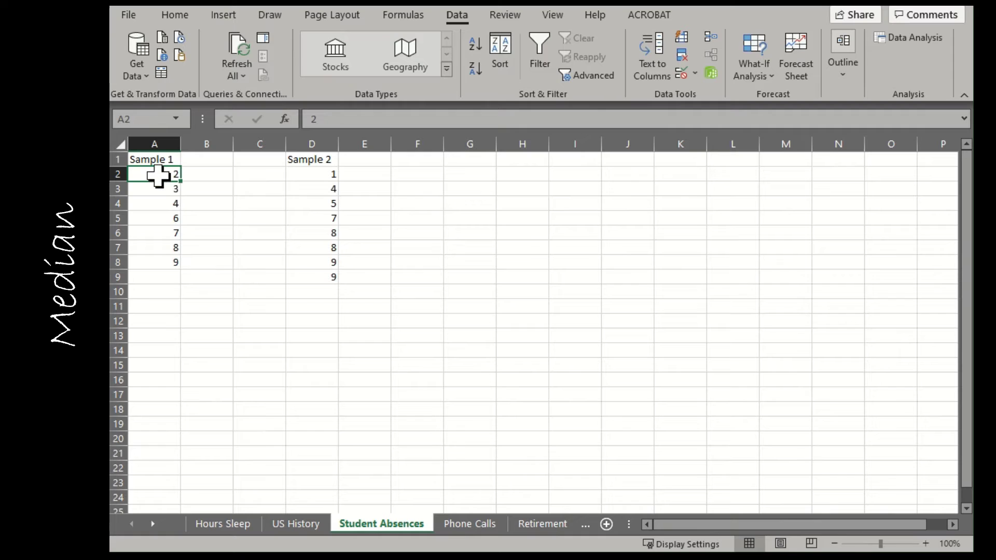
key("Down")
key("Down")
key("Down")
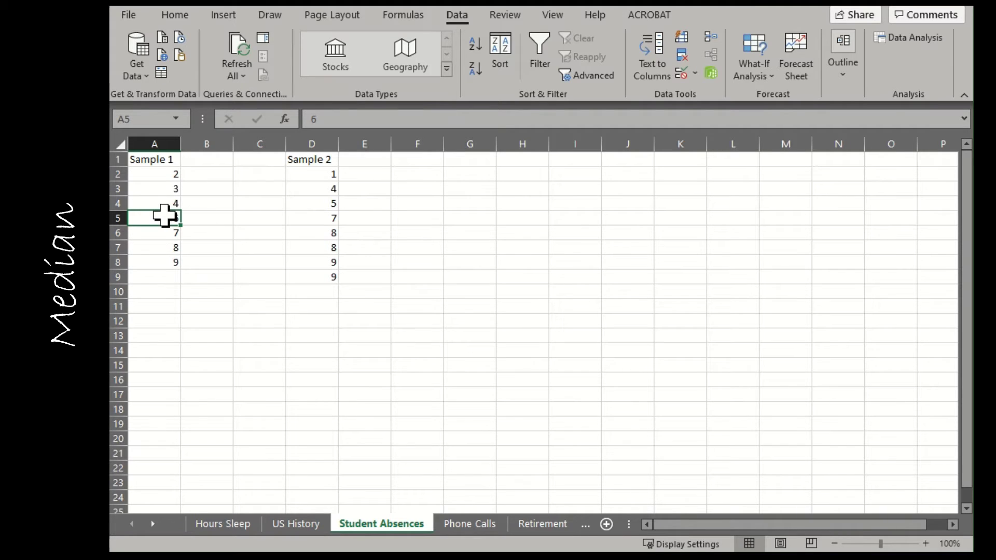
left_click(215, 281)
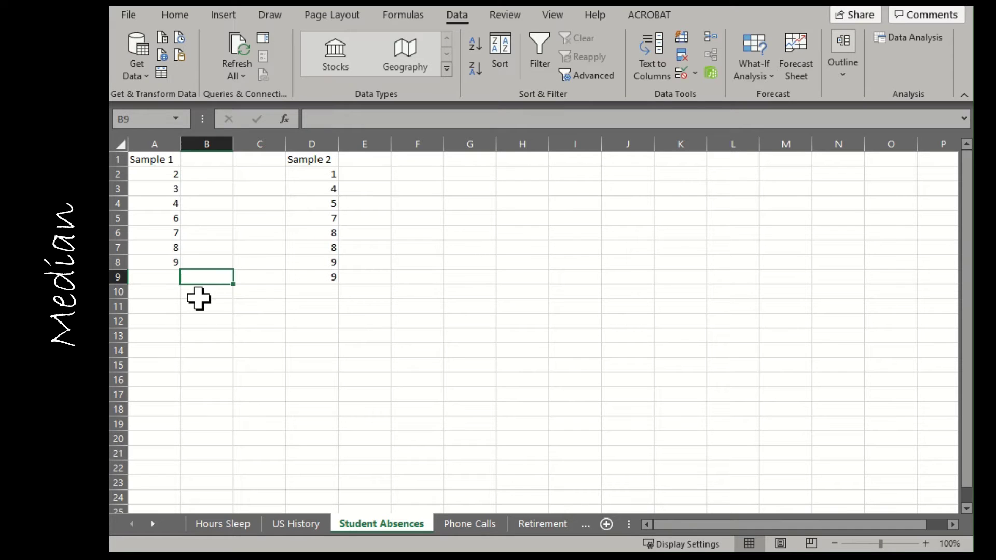
left_click(198, 297)
type("=")
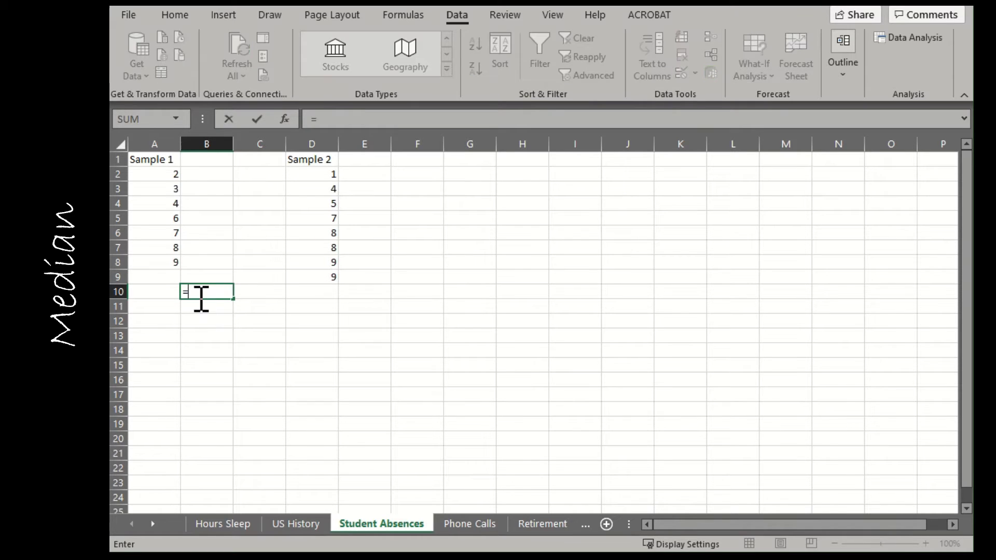
type("me")
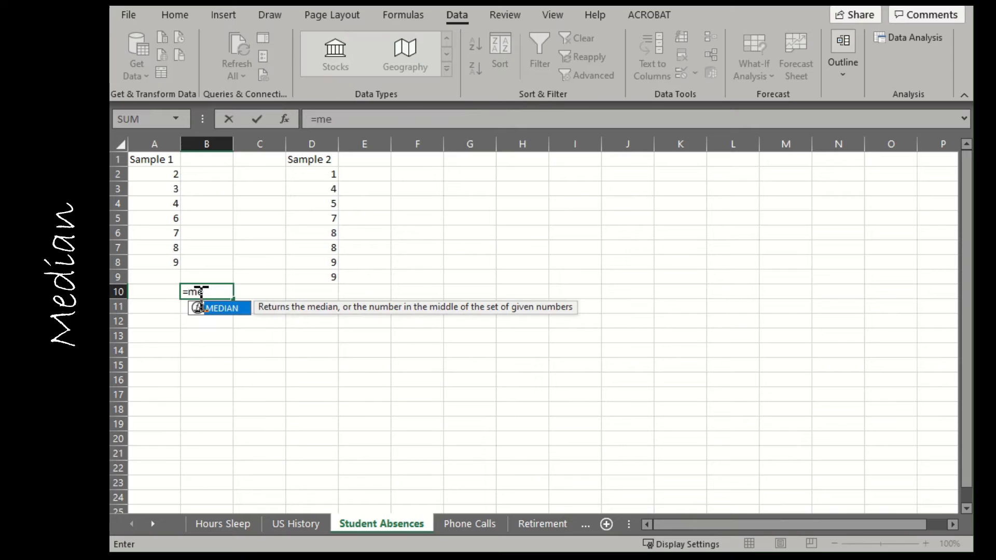
double_click(218, 309)
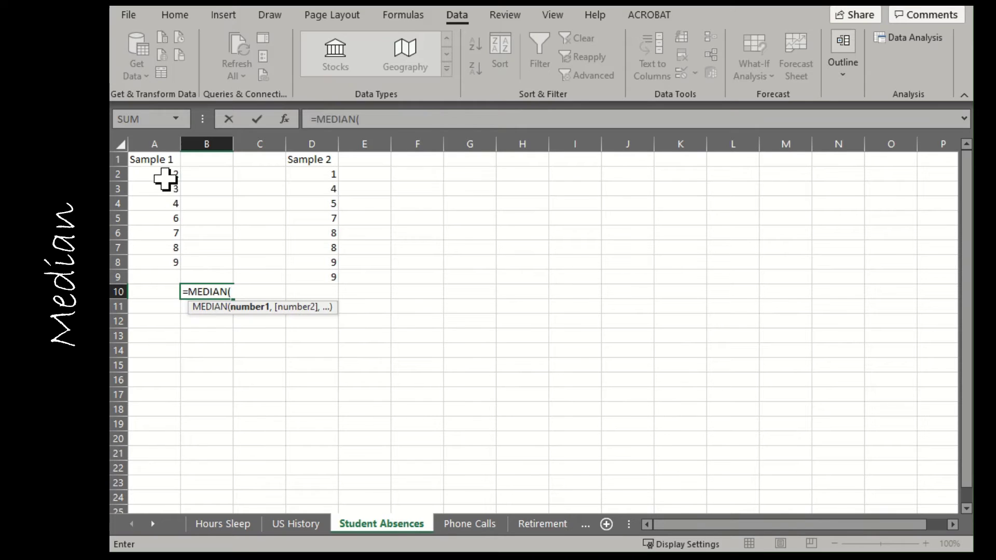
left_click_drag(163, 176, 162, 259)
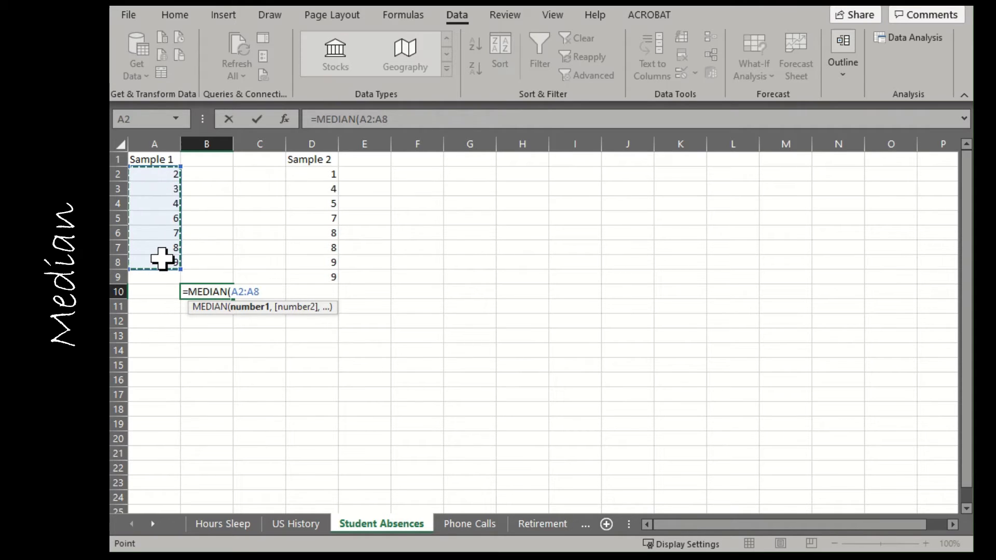
key("Return")
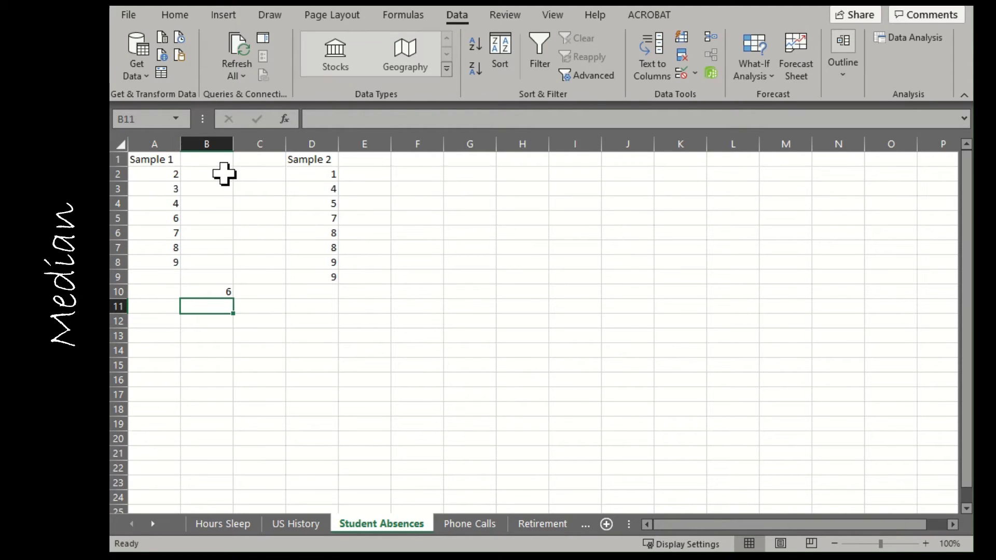
Examine the middle value of Sample 1 and the two middle values of Sample 2 in D5:D6
left_click(176, 175)
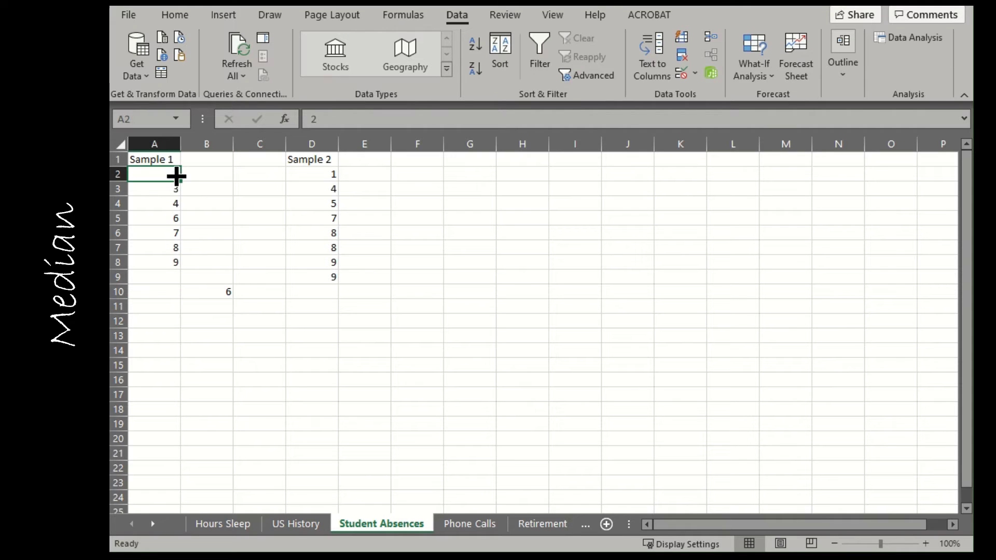
key("Down")
key("Down")
key("Down")
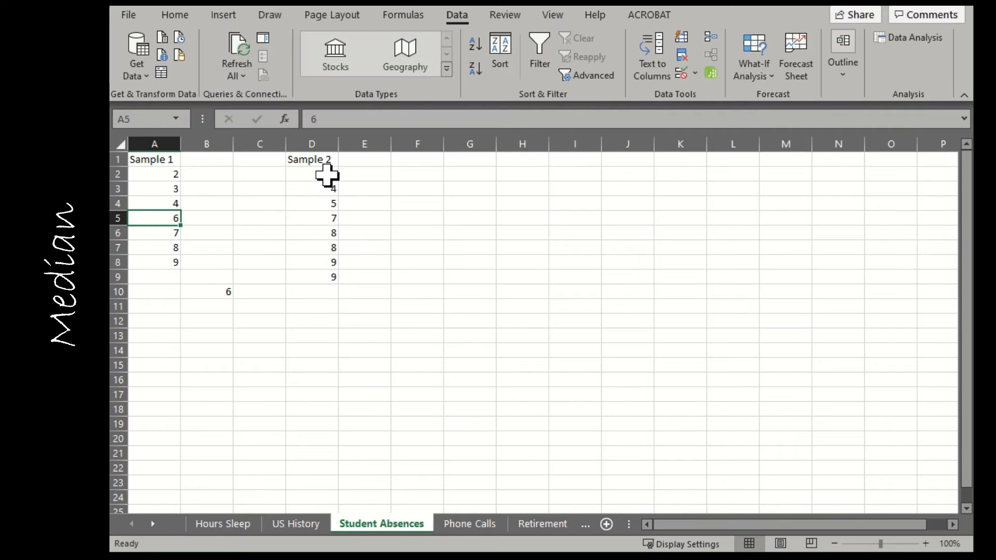
left_click_drag(327, 177, 326, 279)
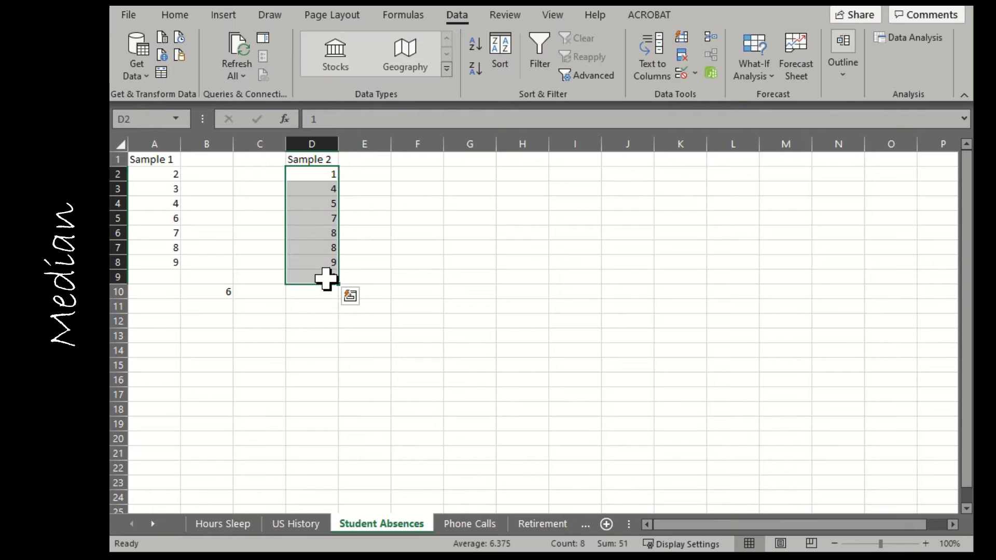
left_click(345, 219)
left_click_drag(330, 217, 330, 236)
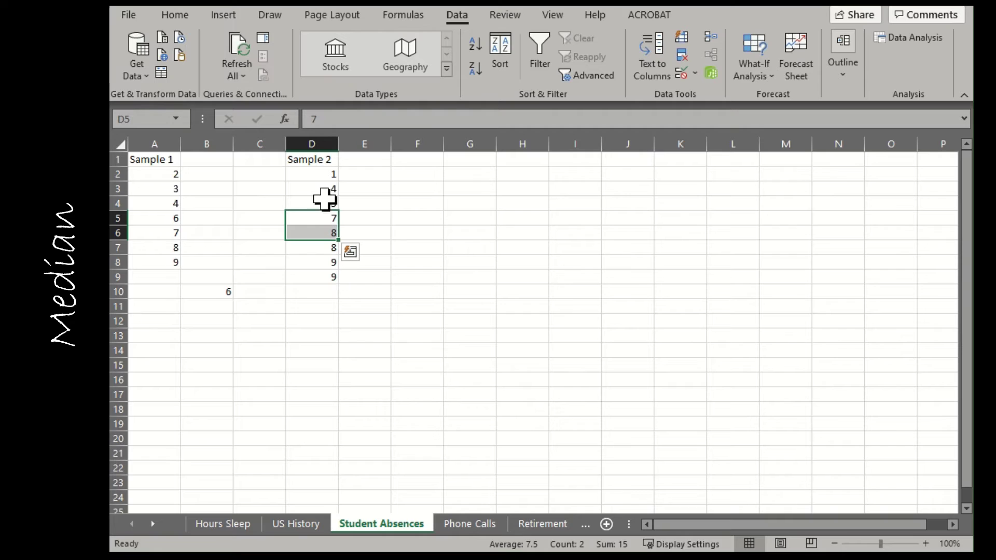
left_click(318, 218)
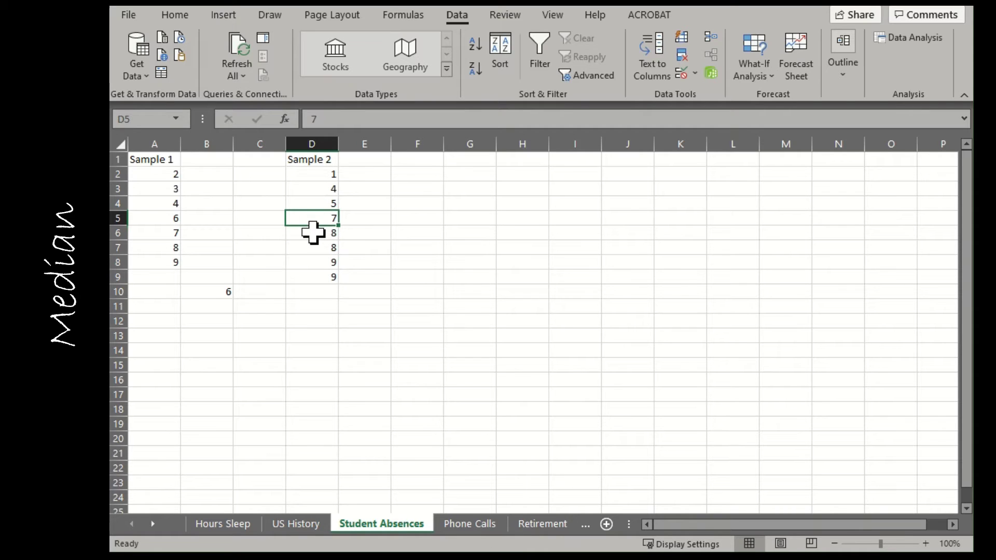
left_click(313, 231)
Calculate the median of Sample 2 in cell E10 with the MEDIAN function over D2:D9
left_click(374, 292)
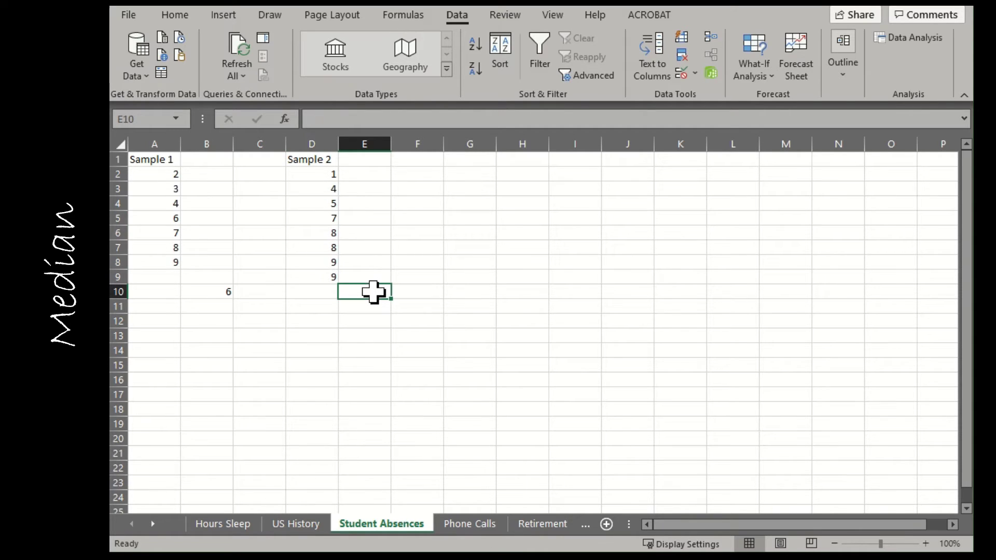
type("=me")
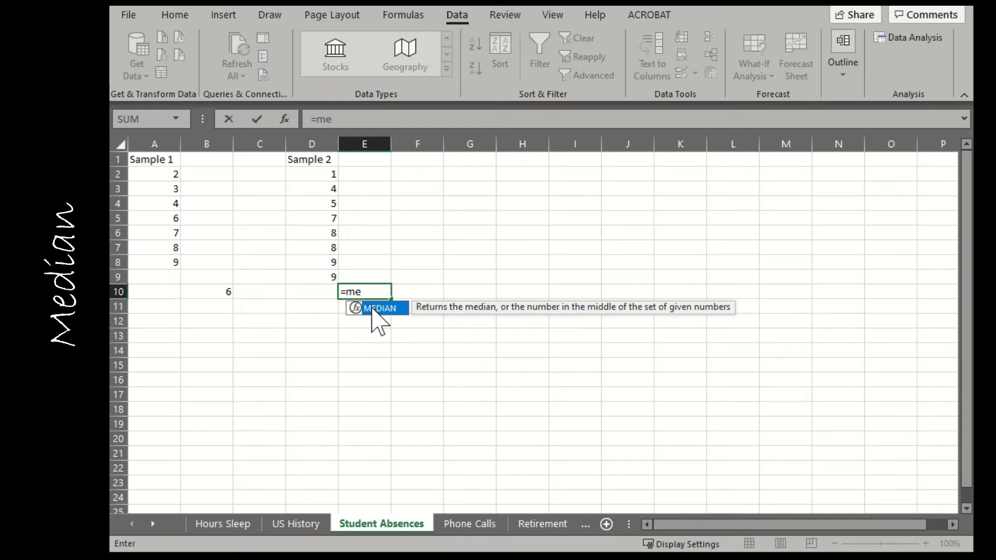
double_click(377, 309)
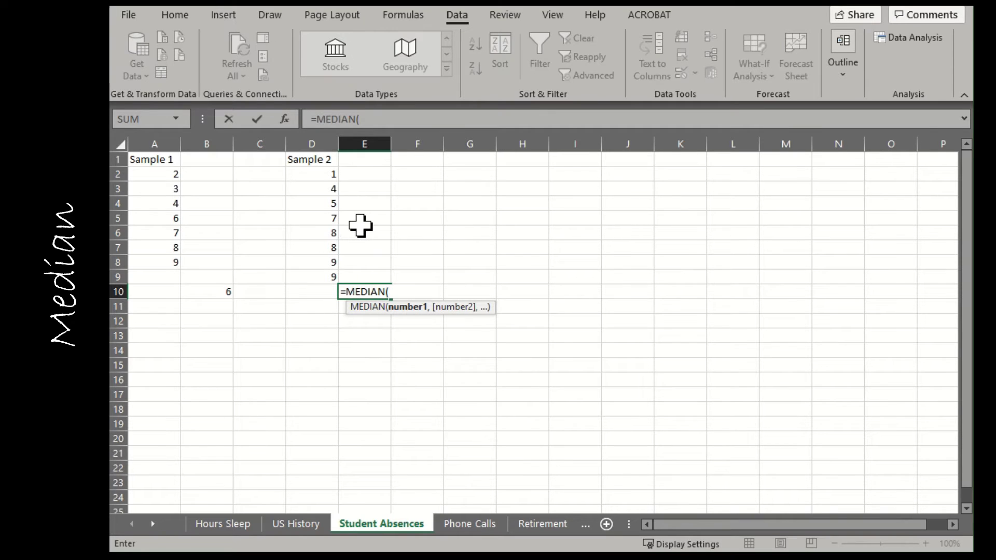
left_click_drag(322, 176, 318, 274)
key("Return")
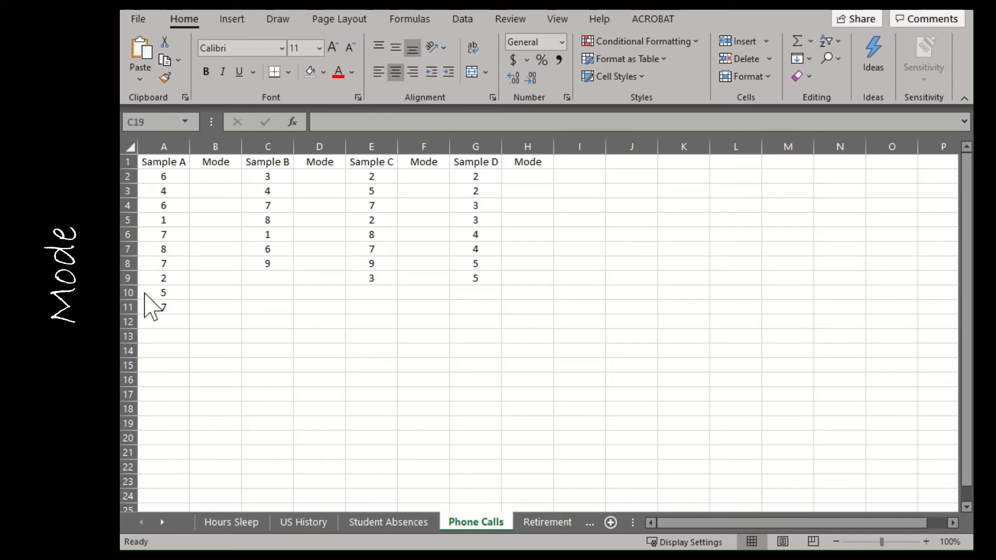
Calculate the mode of Sample A in cell B2 of the Phone Calls sheet with the MODE function over A2:A11
left_click(206, 182)
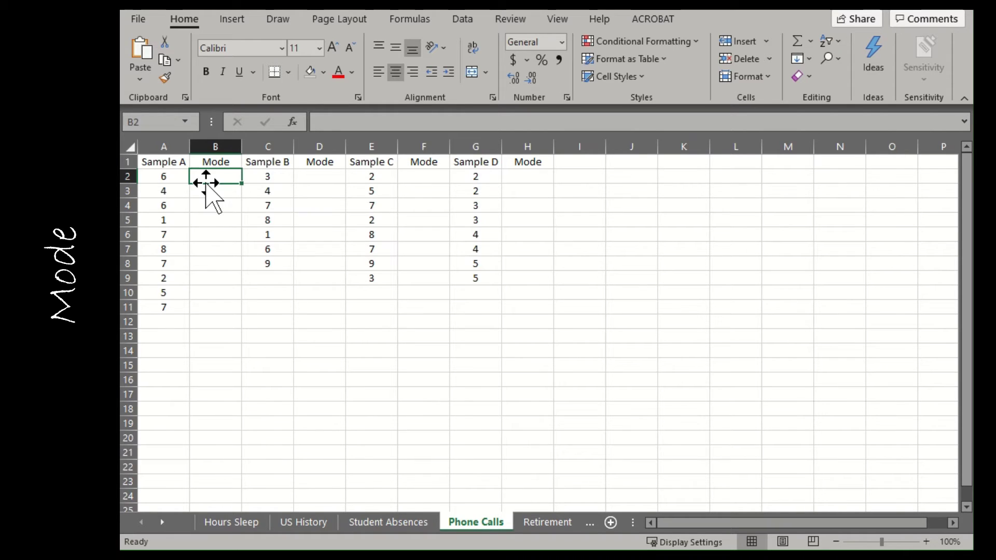
type("=mode")
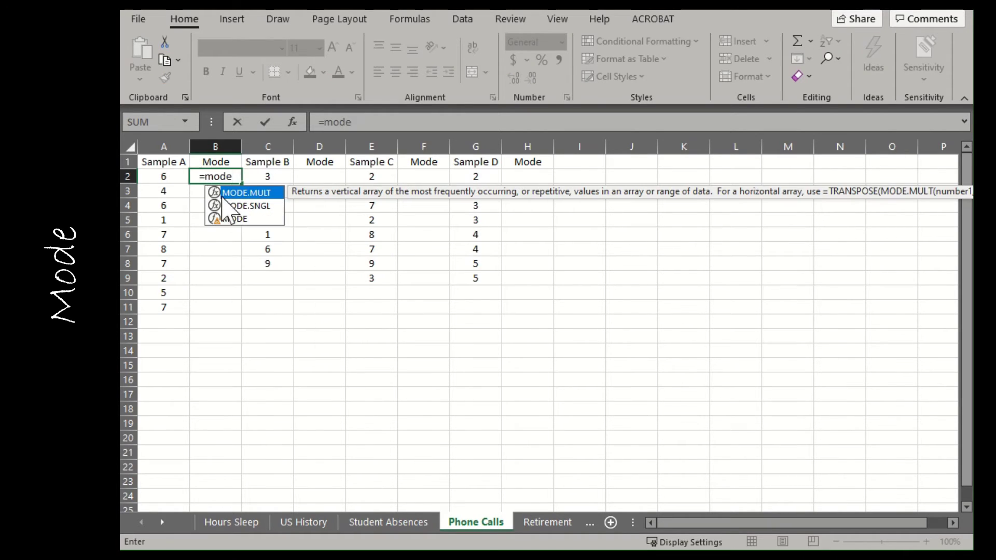
double_click(234, 219)
left_click_drag(165, 178, 173, 308)
key("Return")
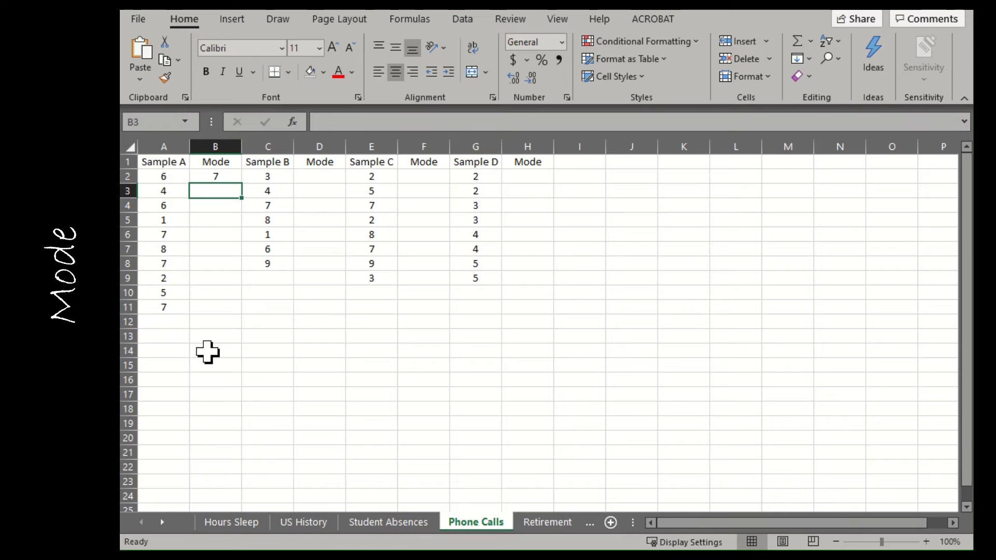
Calculate the mode of Sample B in cell D2 with =MODE.MULT(C2:C8) and check the result against the sample values
left_click(318, 179)
type("=mod.")
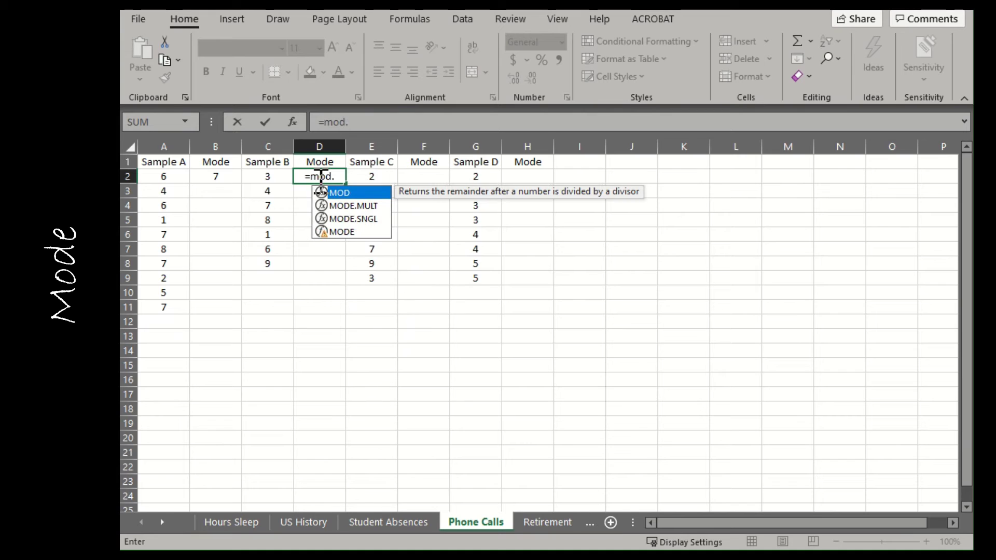
double_click(352, 206)
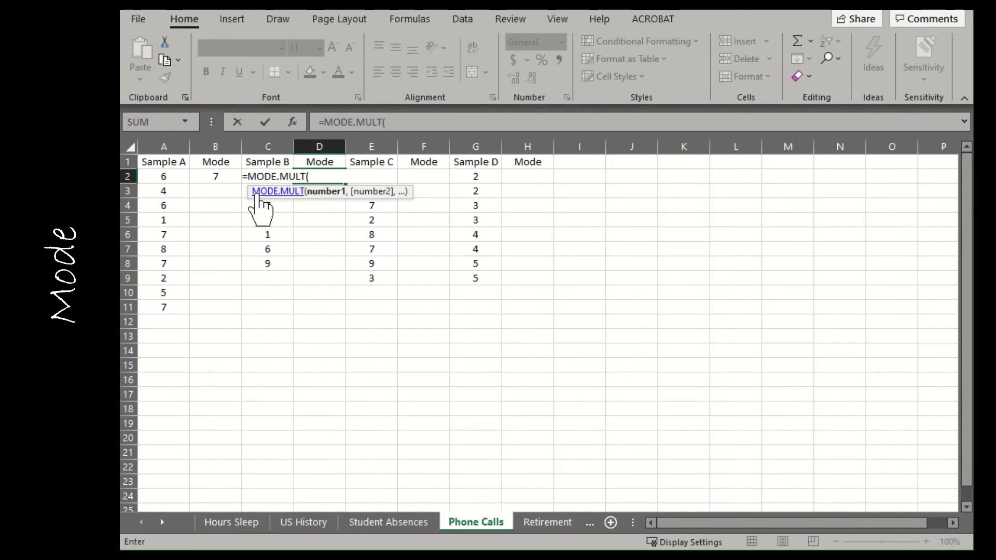
left_click_drag(264, 262, 255, 178)
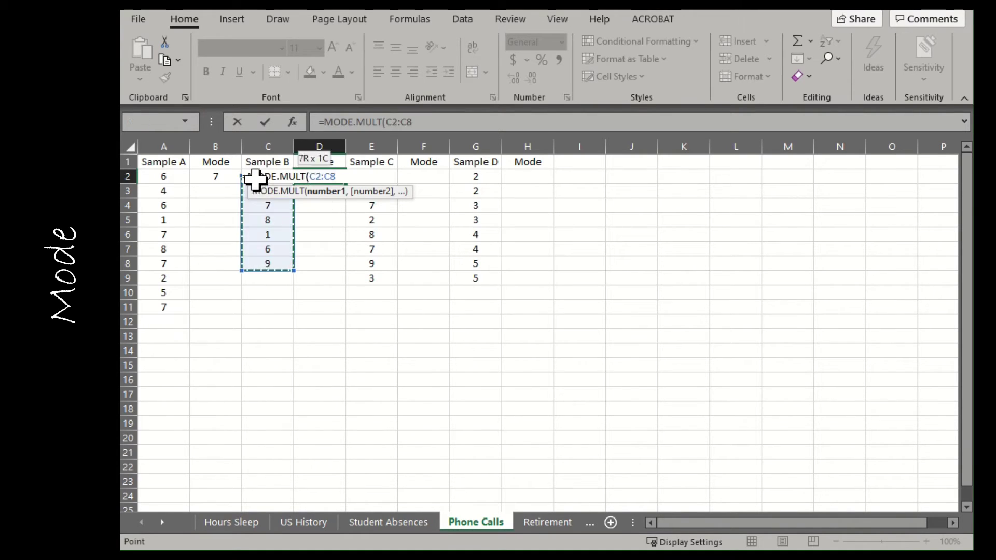
key("Return")
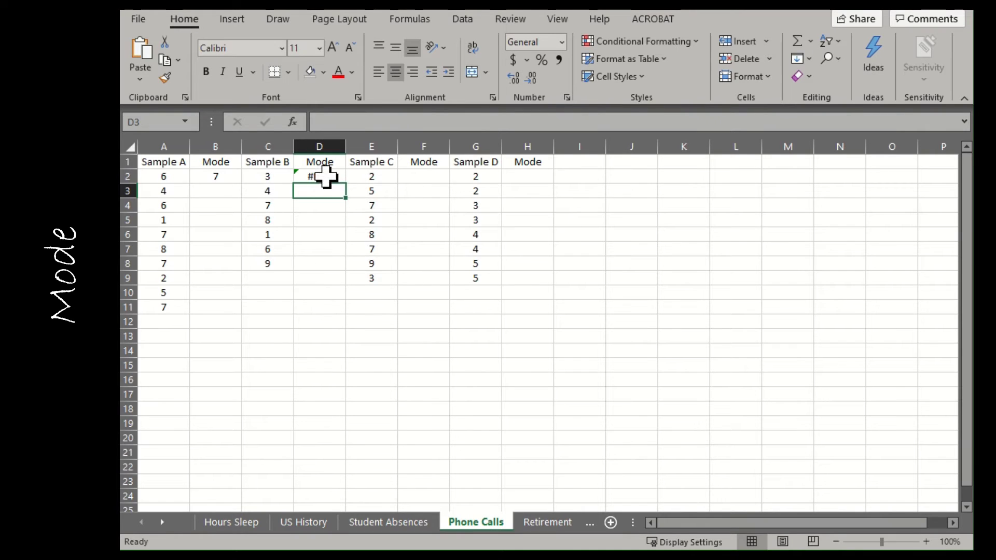
left_click(326, 176)
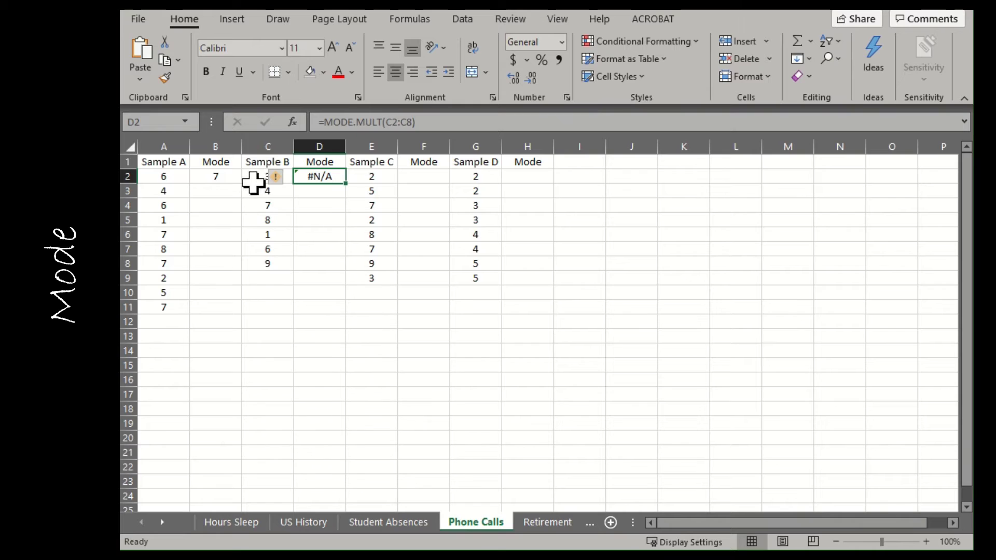
left_click_drag(258, 179, 264, 260)
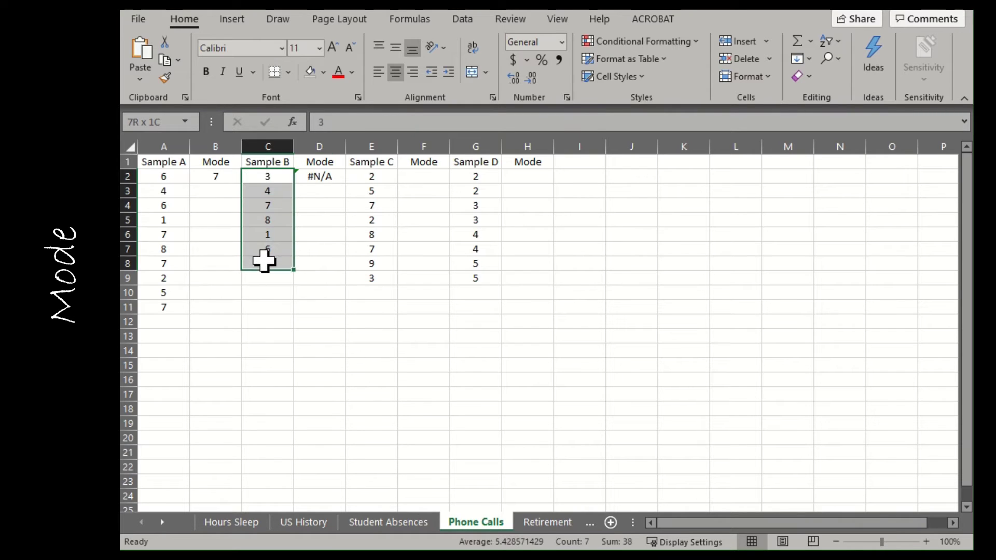
Compare the repeated values in Sample A with the mode formula in B2
left_click(165, 181)
left_click(163, 206)
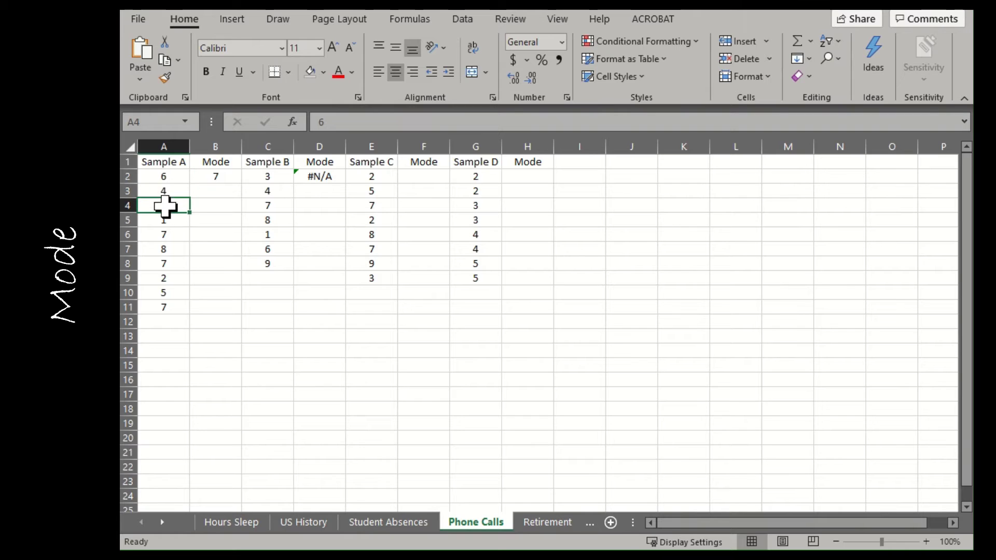
left_click(165, 234)
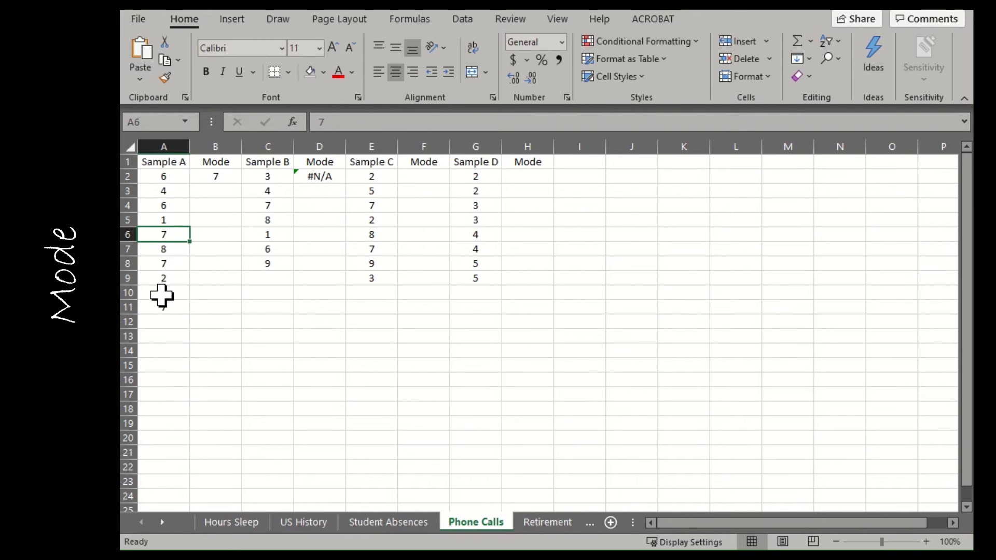
left_click(213, 182)
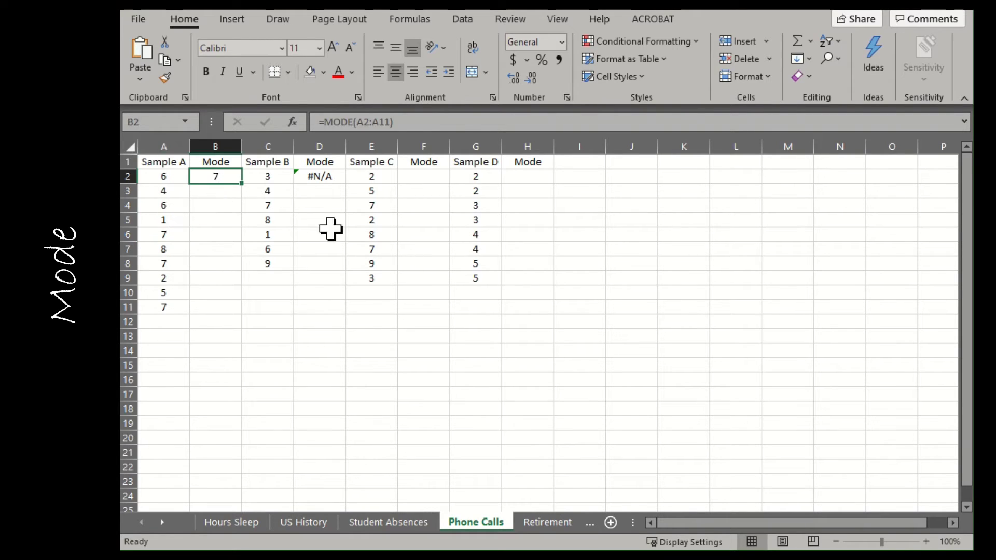
Calculate the modes of Sample C in cell F2 with the MODE.MULT function over E2:E9
left_click(416, 179)
type("=m")
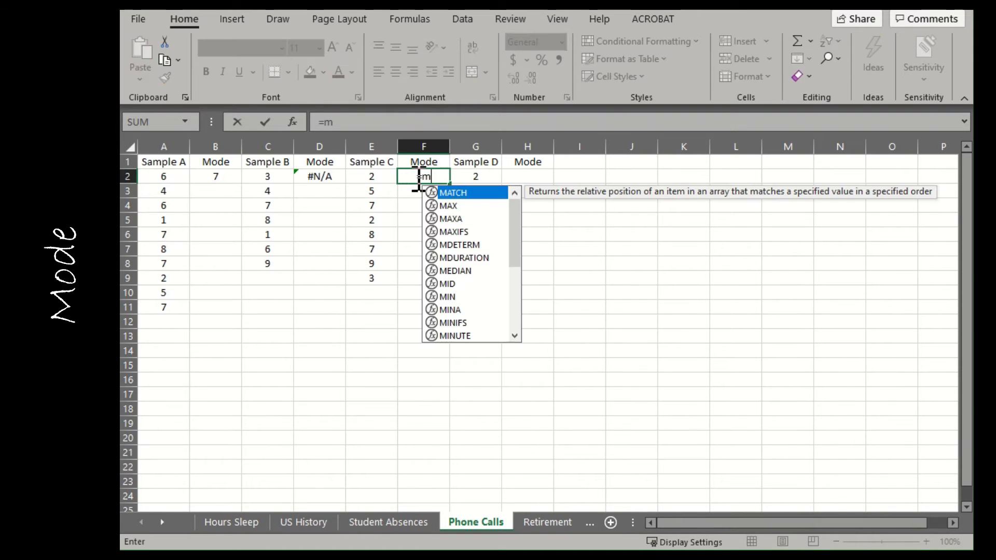
type("ode.")
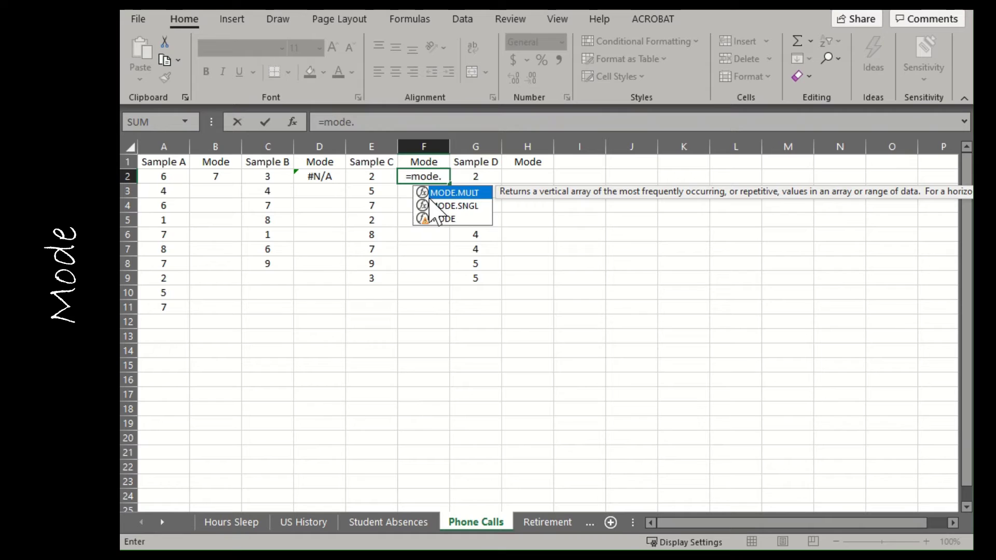
key("Tab")
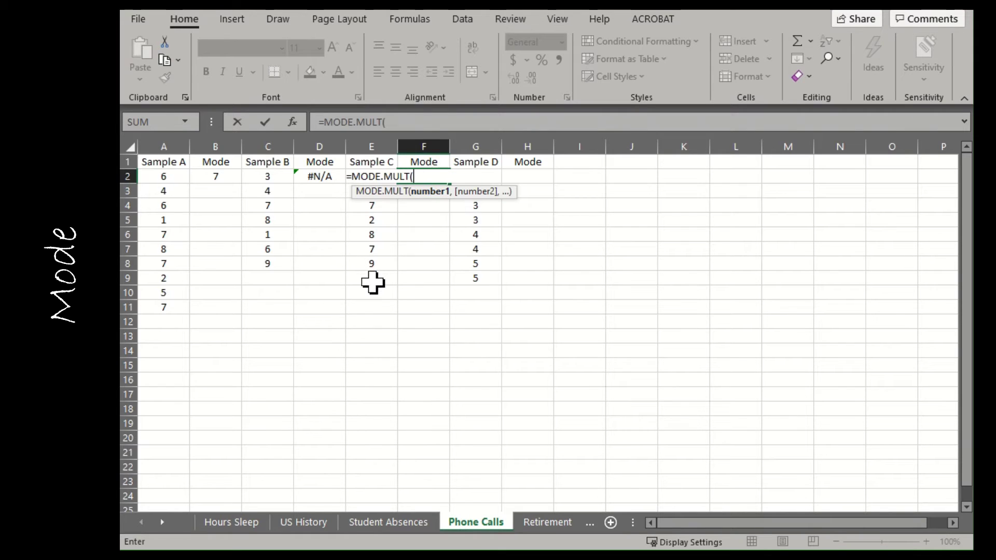
left_click_drag(371, 280, 361, 181)
key("Return")
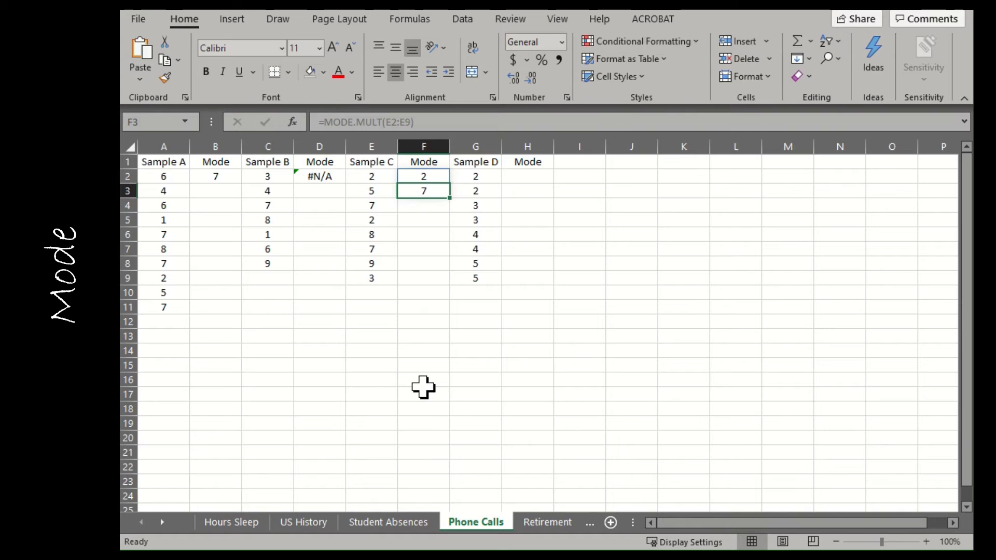
Check the modes in F2:F3 against the repeated values in Sample C
left_click(376, 178)
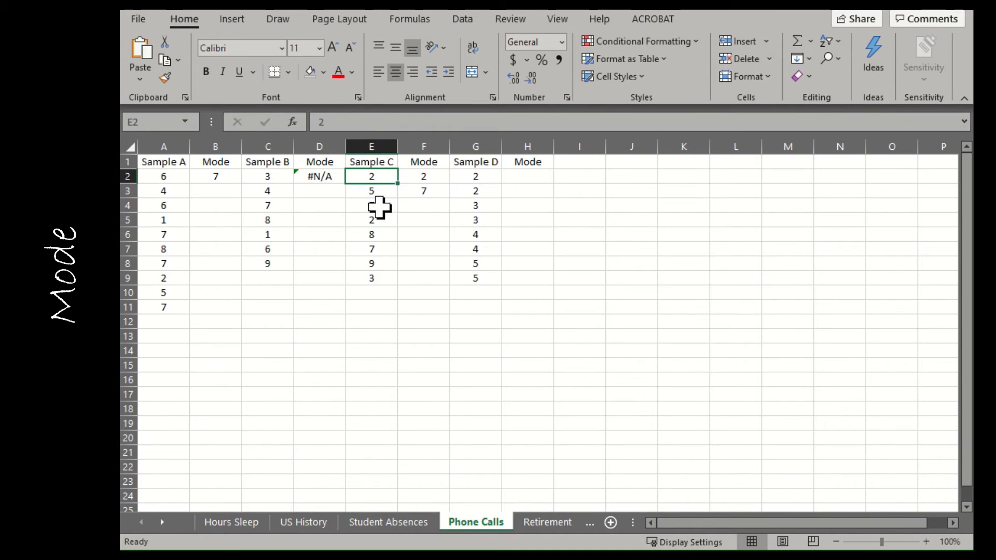
left_click_drag(381, 211, 382, 245)
left_click(382, 247)
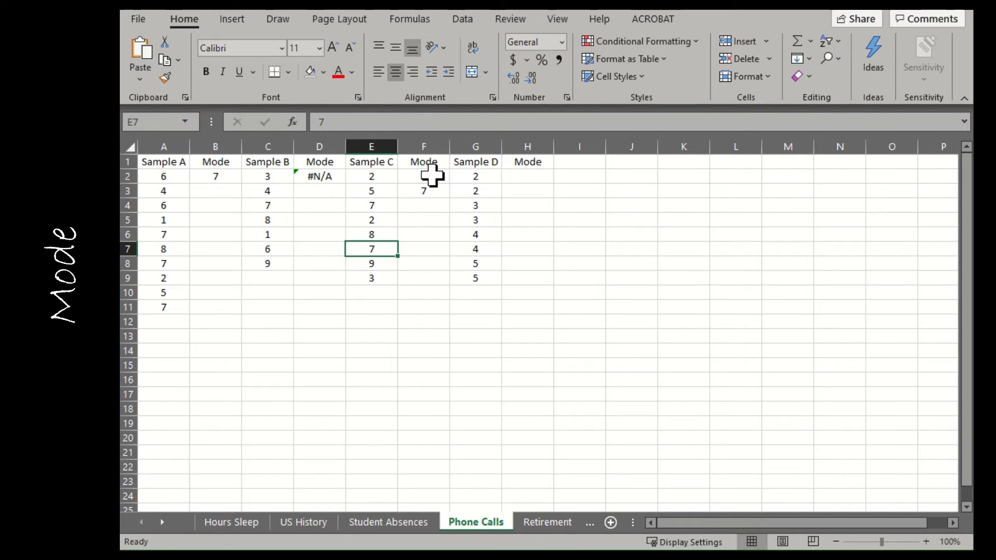
left_click_drag(433, 176, 429, 191)
left_click(428, 303)
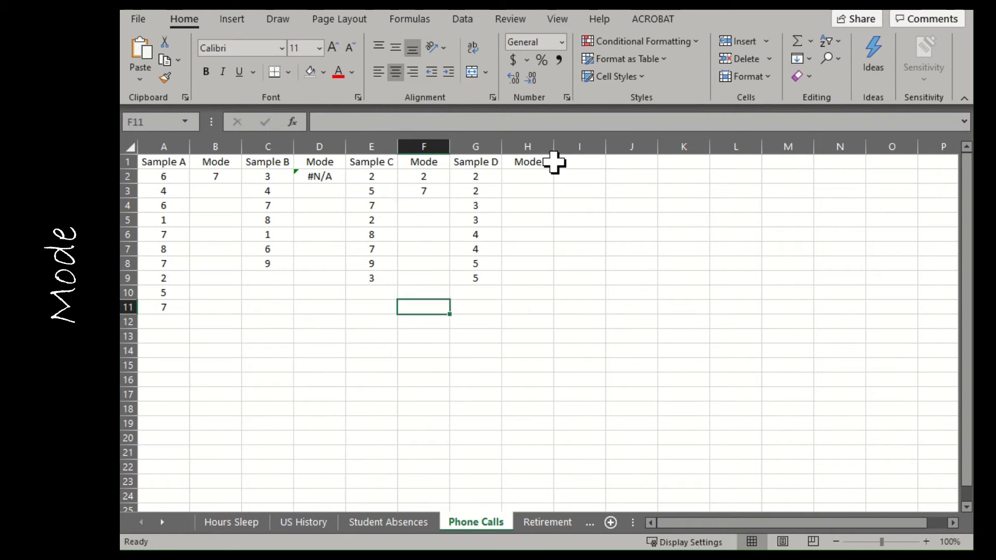
Calculate all modes of Sample D in cell H2 with the MODE.MULT function over G2:G9
left_click(528, 179)
type("=")
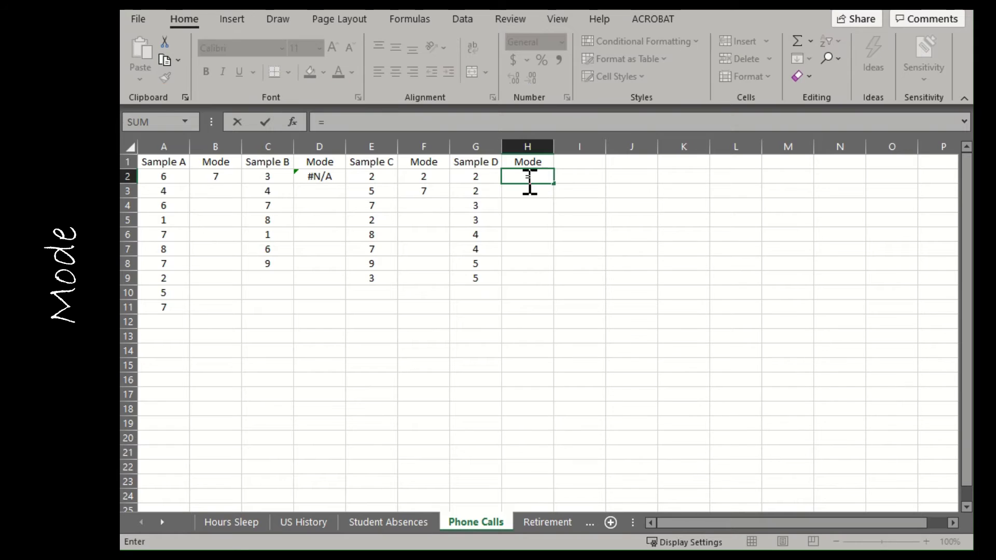
type("mode.mult")
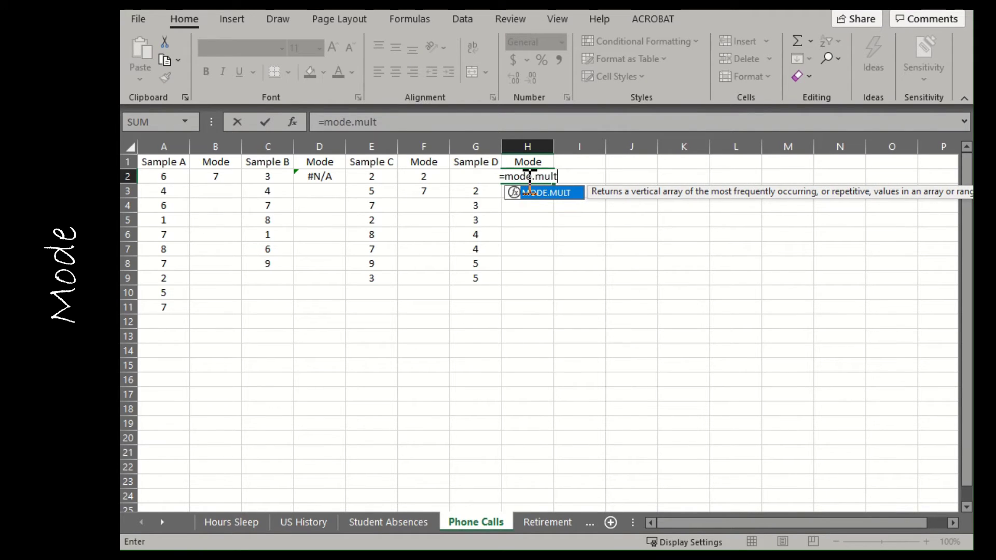
type("(")
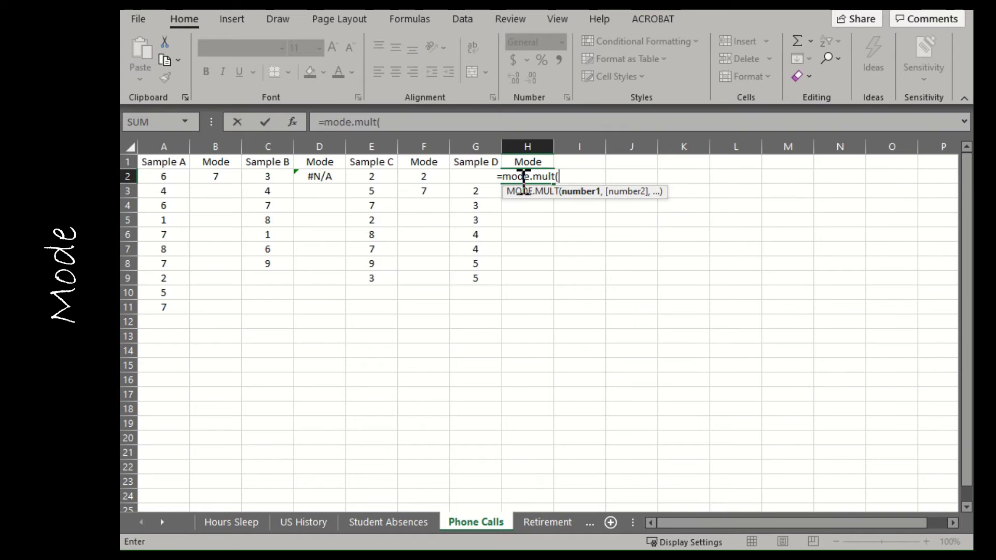
left_click_drag(478, 280, 477, 182)
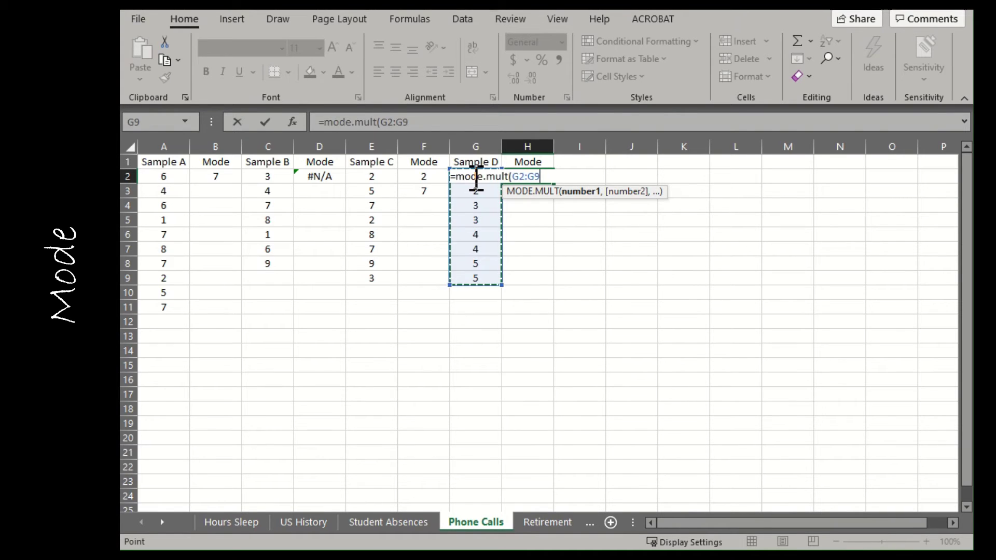
key("Return")
left_click(629, 295)
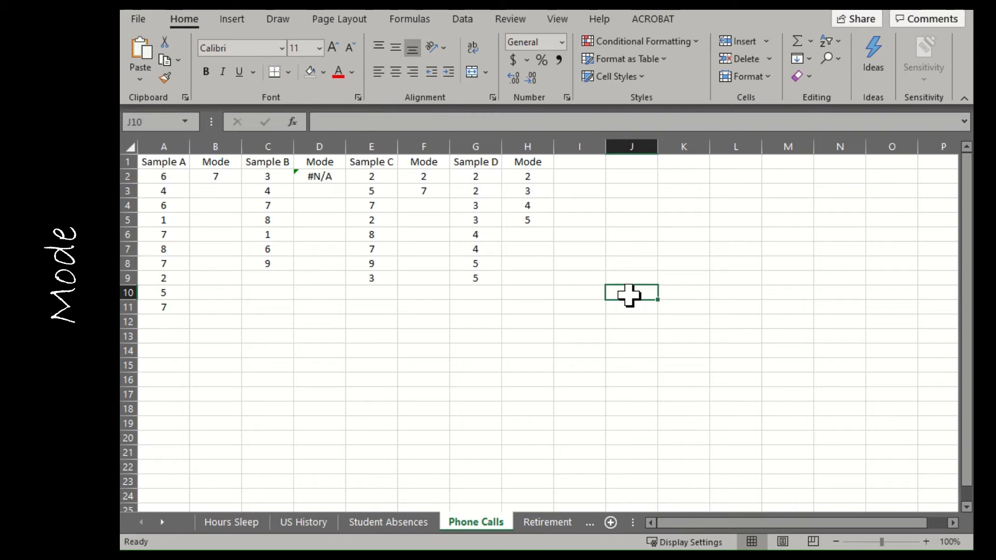
Clear the Sample D modes in H2:H5 and recalculate H2 with the plain MODE function over G2:G9
left_click_drag(518, 178, 520, 219)
key("Delete")
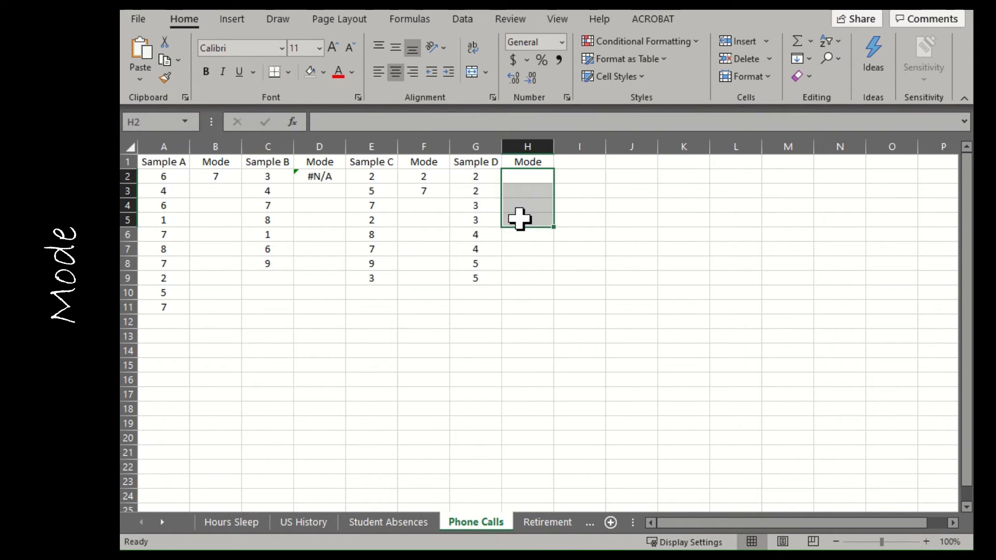
left_click(526, 176)
type("=")
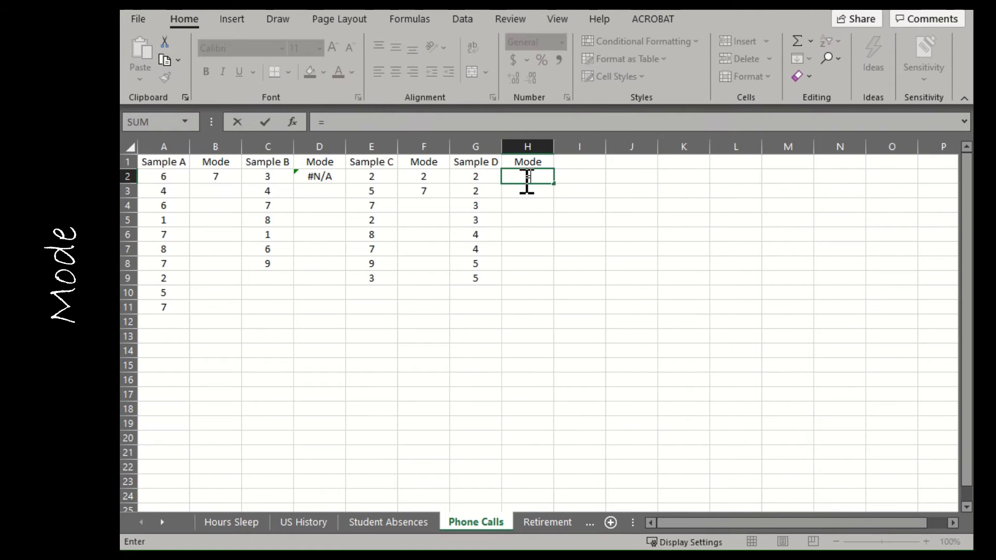
type("mod")
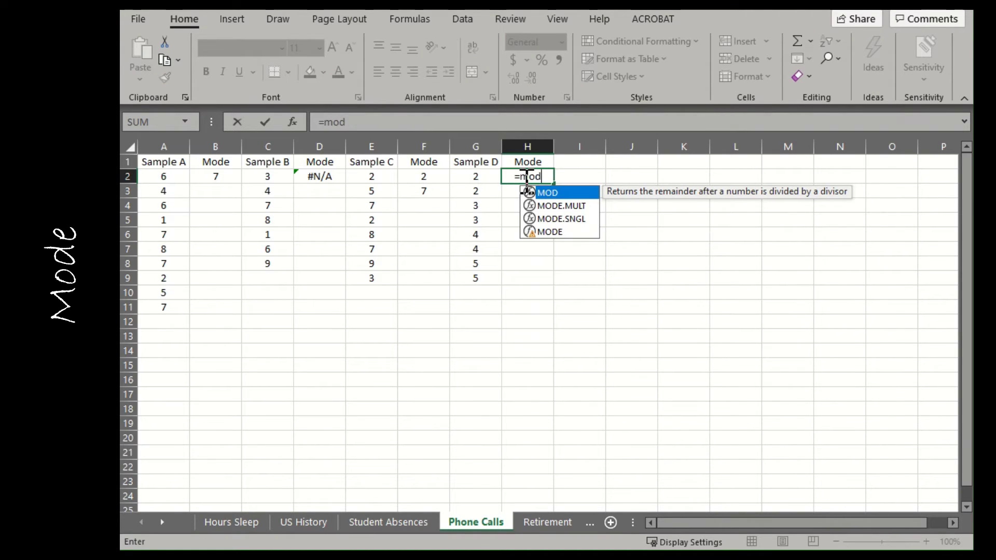
key("Escape")
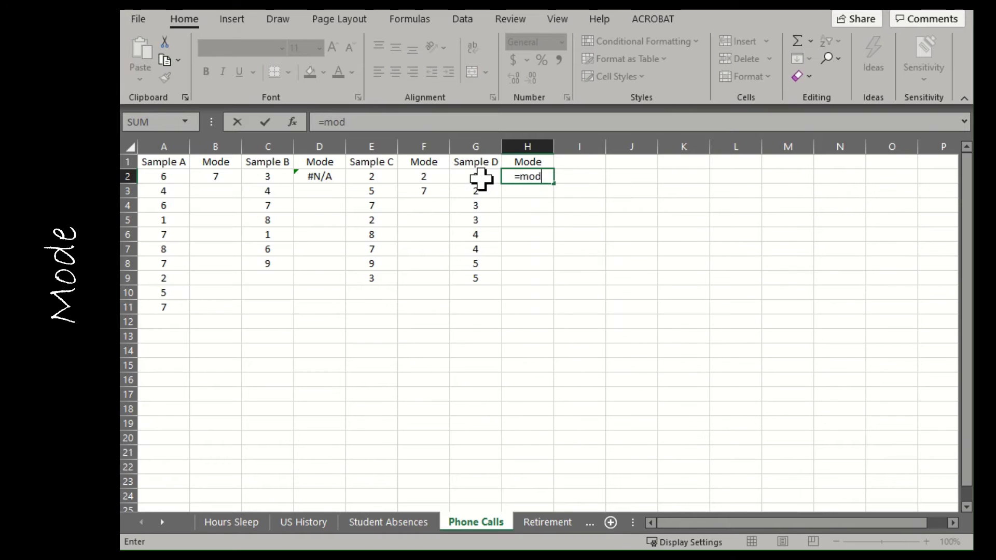
type("e")
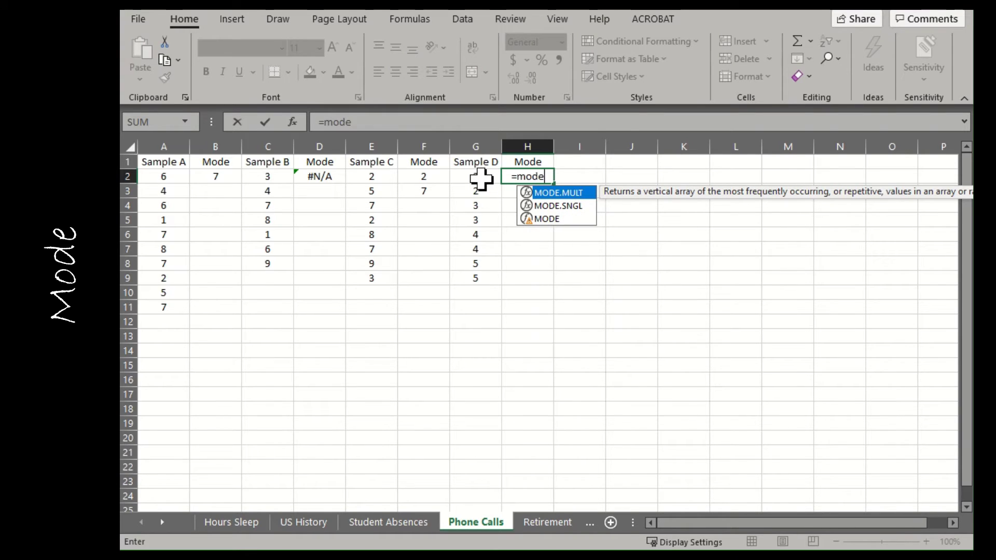
type("(")
left_click_drag(479, 179, 490, 283)
key("Return")
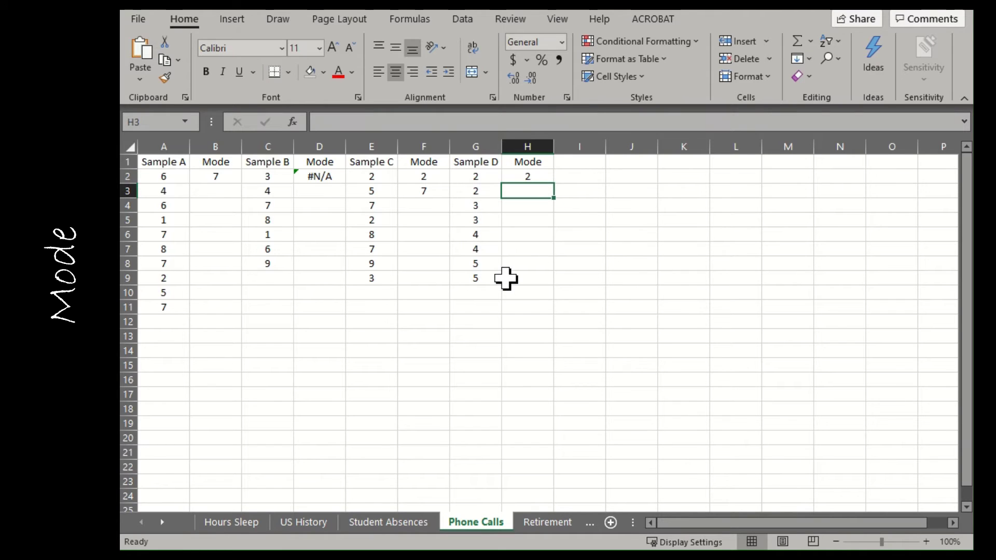
left_click(527, 280)
left_click(538, 178)
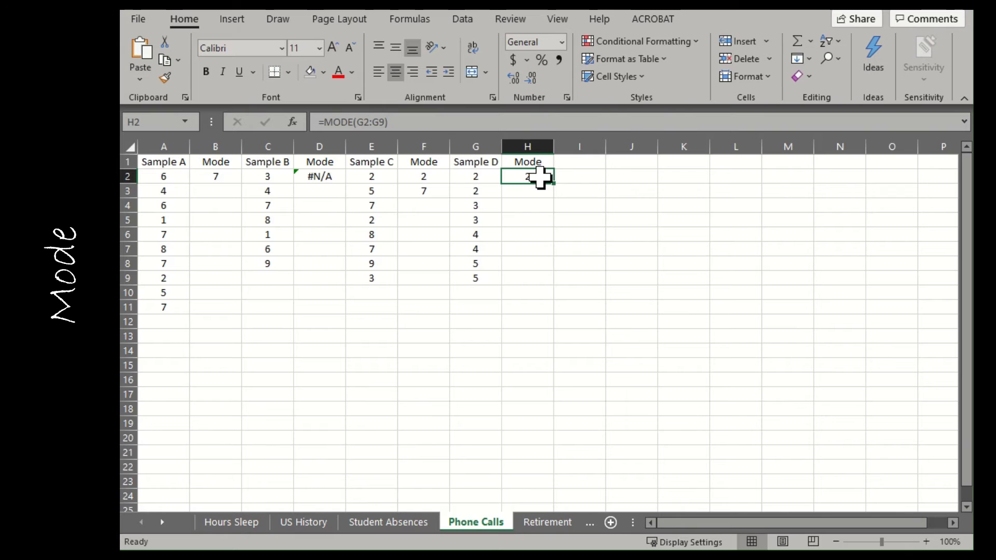
Replace the MODE formula in H2 with MODE.MULT over the Sample D values in G2:G9
double_click(539, 178)
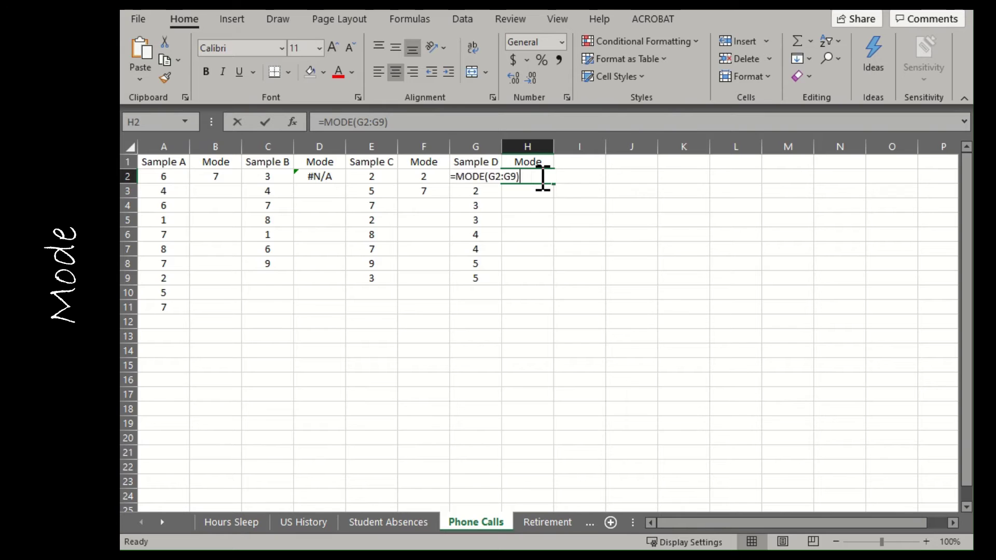
key("BackSpace")
key("BackSpace")
key("BackSpace")
key("BackSpace")
key("BackSpace")
key("BackSpace")
key("BackSpace")
key("BackSpace")
key("BackSpace")
key("BackSpace")
key("BackSpace")
type("mod")
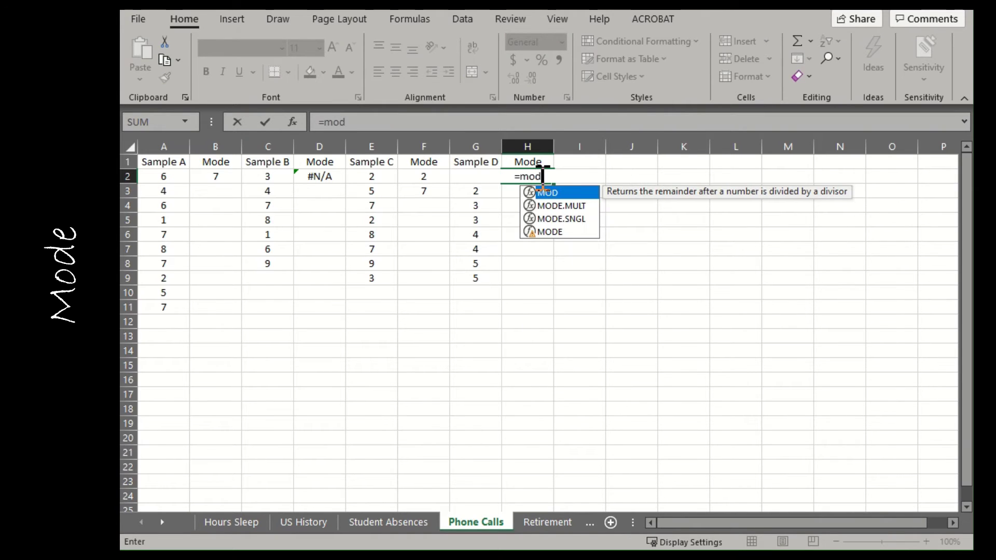
double_click(576, 206)
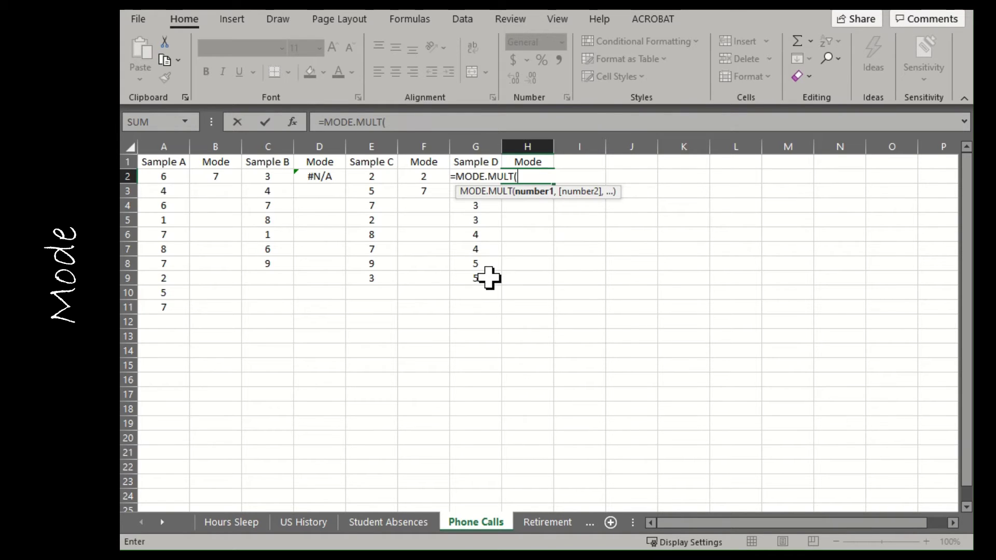
left_click_drag(487, 278, 480, 182)
key("Return")
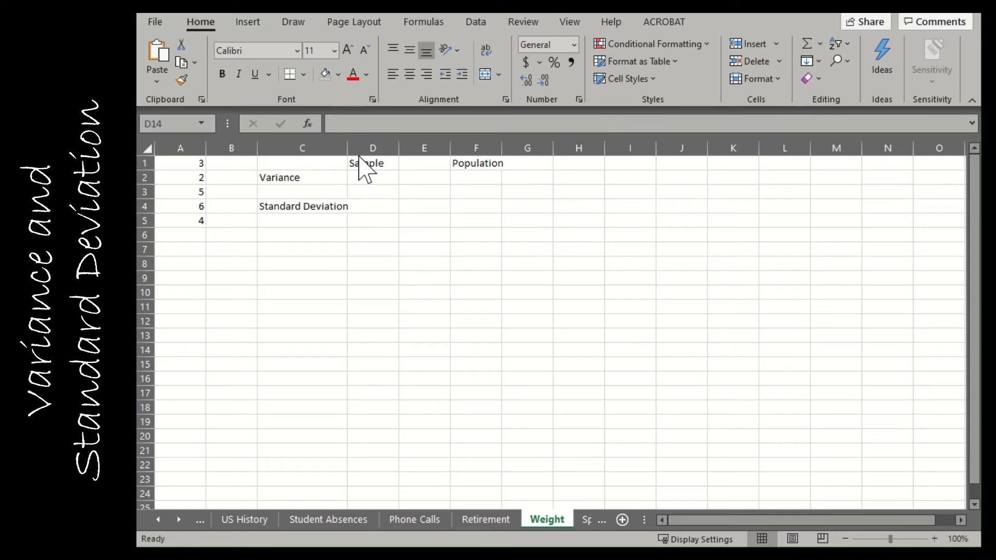
Widen columns C and F on the Weight sheet to fit the Standard Deviation and Population labels
left_click_drag(346, 144, 354, 152)
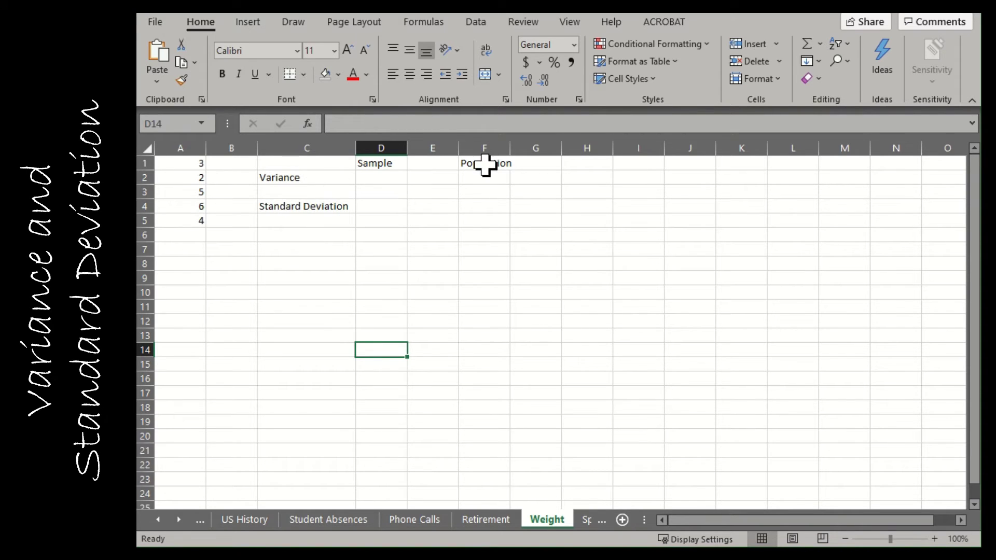
left_click_drag(510, 144, 516, 144)
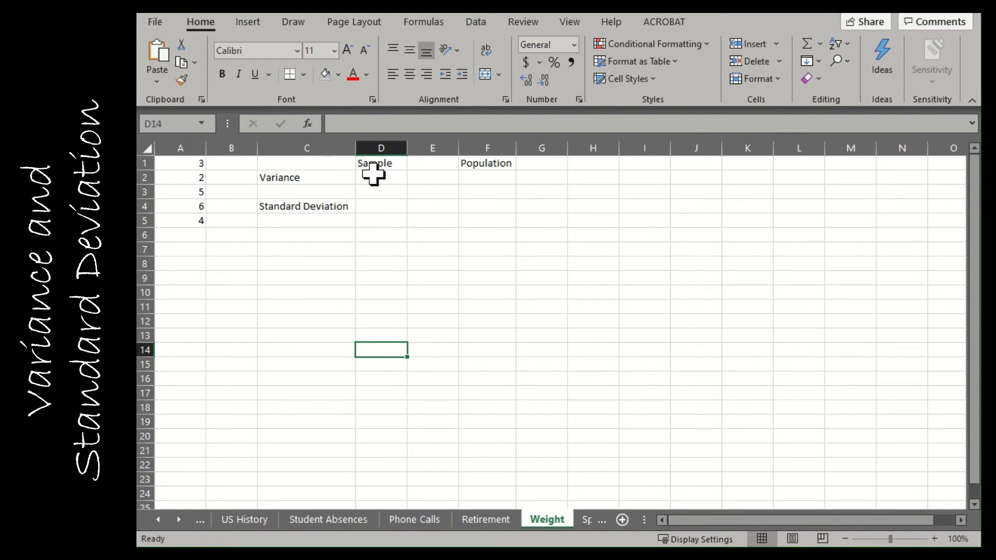
Calculate the sample variance in cell D2 with the VAR.S function over A1:A5
left_click(373, 177)
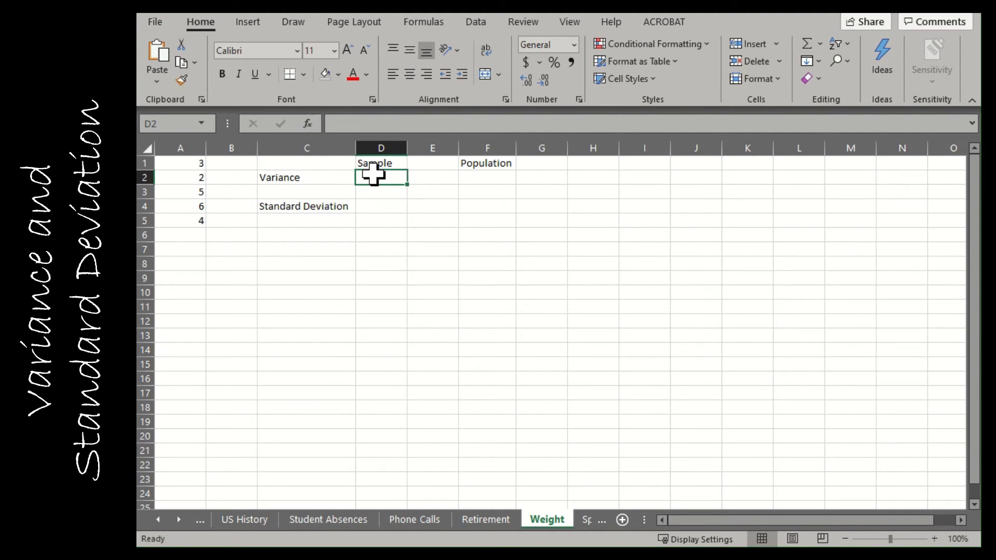
left_click(486, 177)
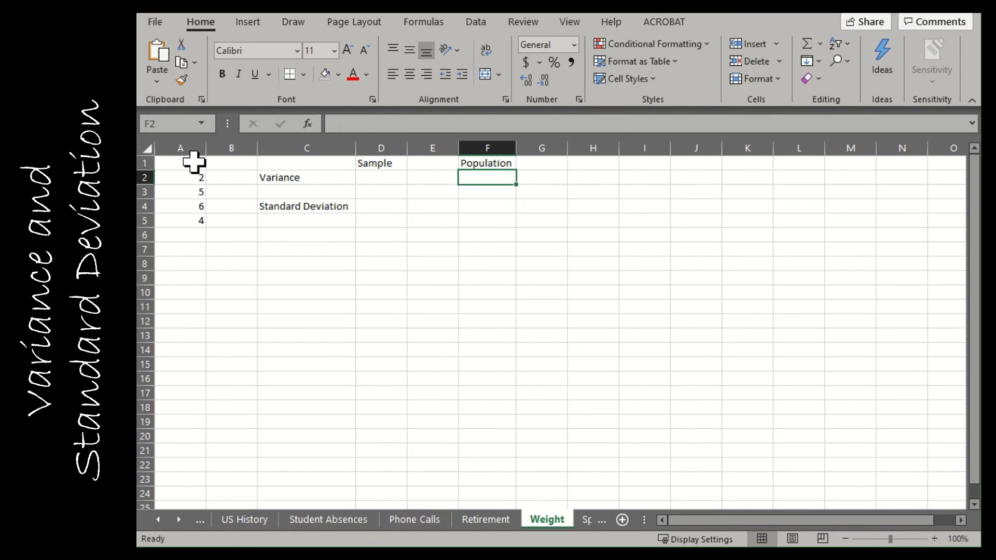
left_click(379, 176)
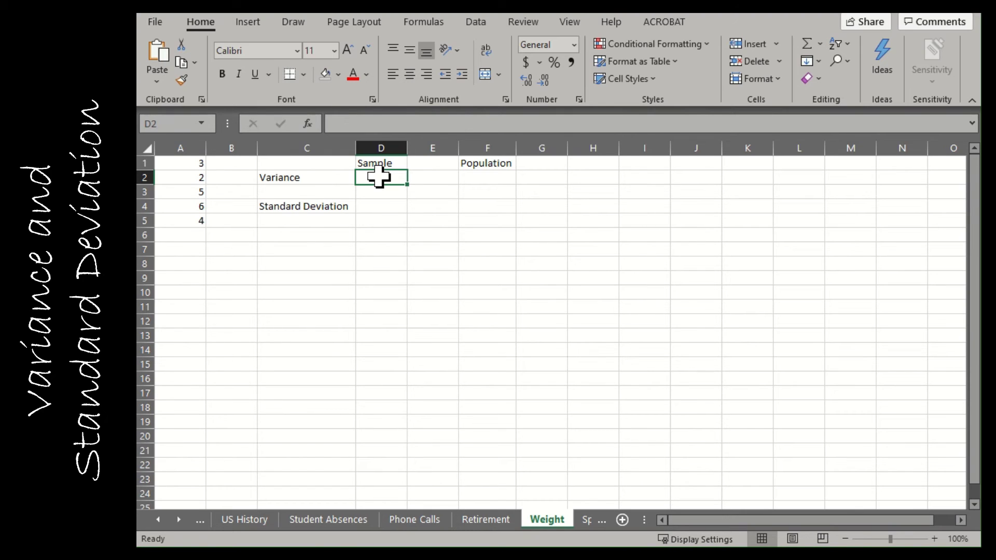
type("=var.s")
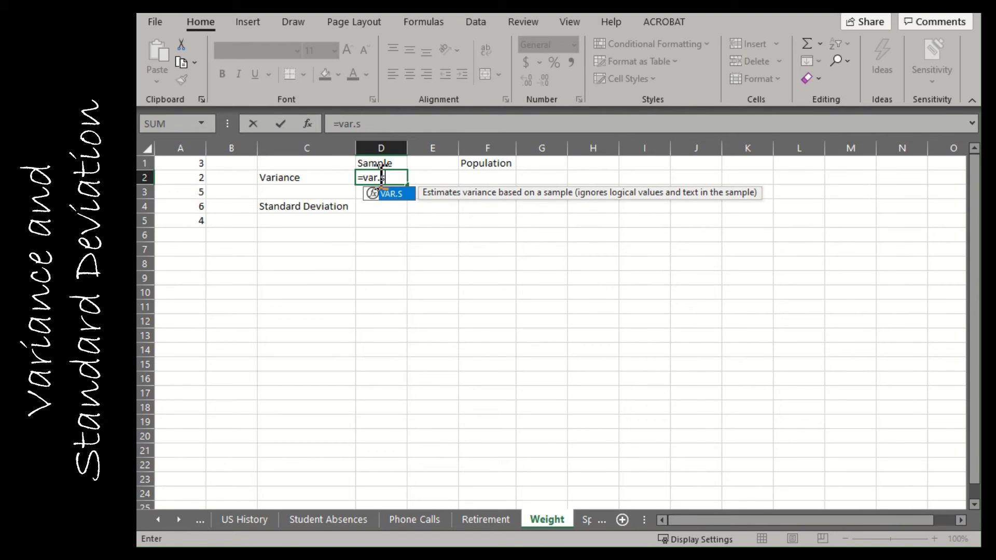
type("(")
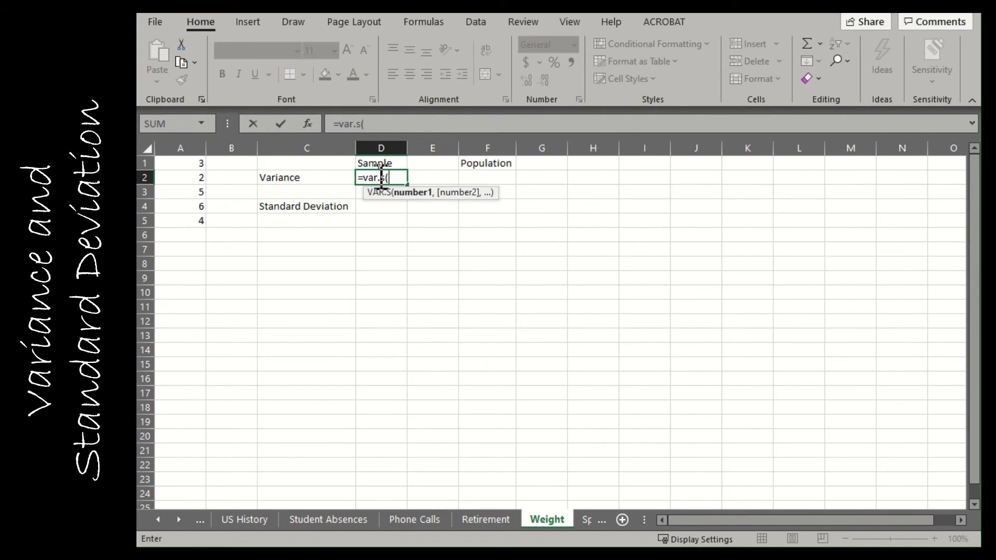
left_click(188, 164)
left_click_drag(188, 164, 193, 216)
key("Return")
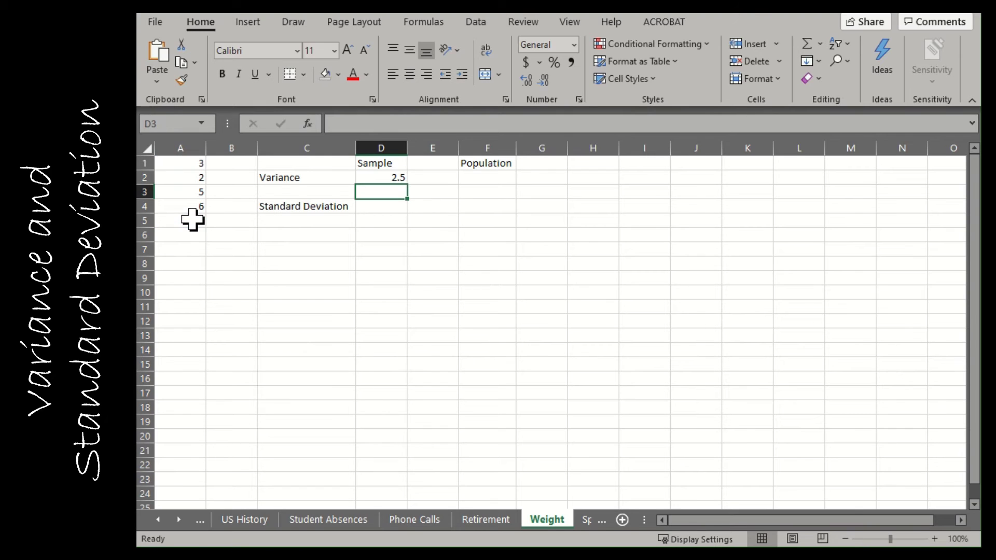
Calculate the population variance in cell F2 with the VAR.P function over A1:A5
left_click(473, 178)
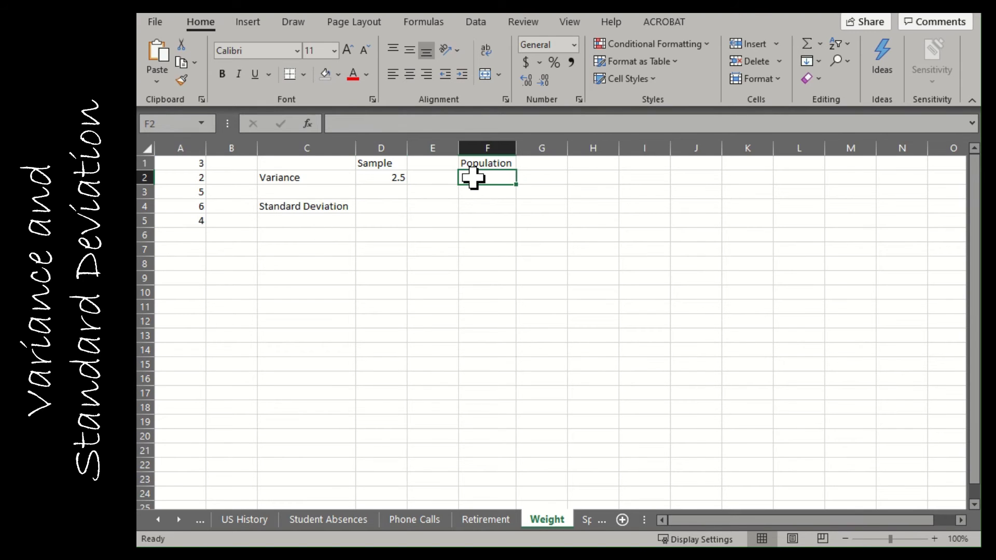
type("=var")
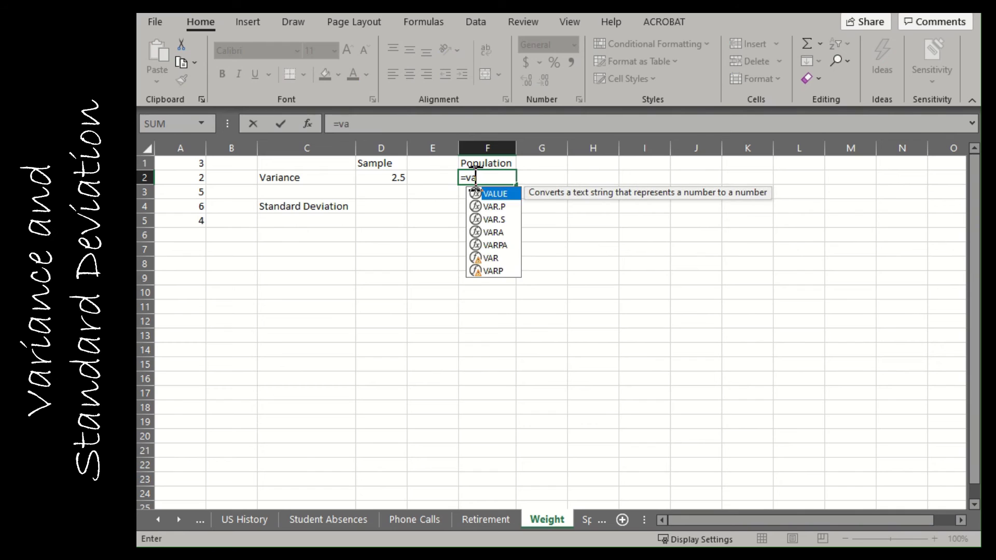
double_click(488, 194)
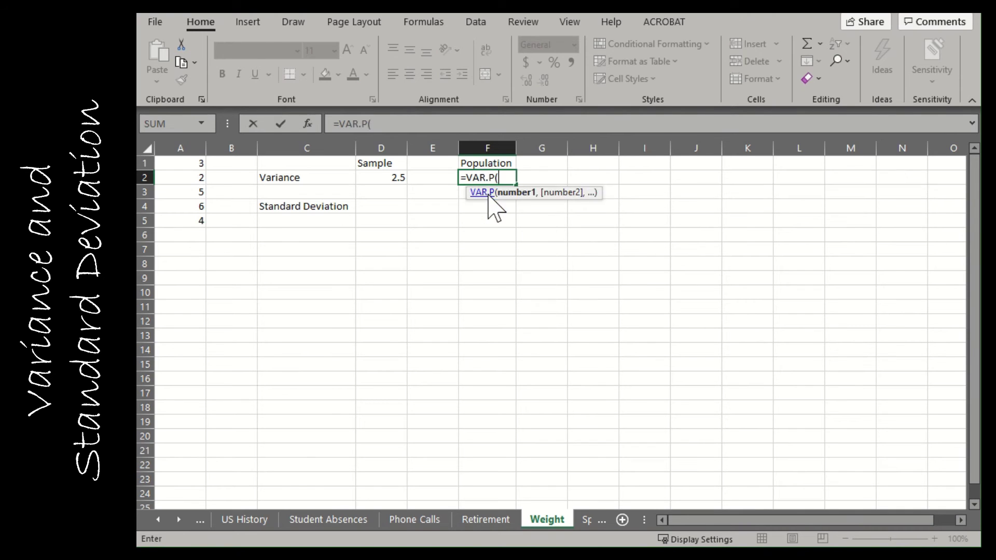
left_click(489, 194)
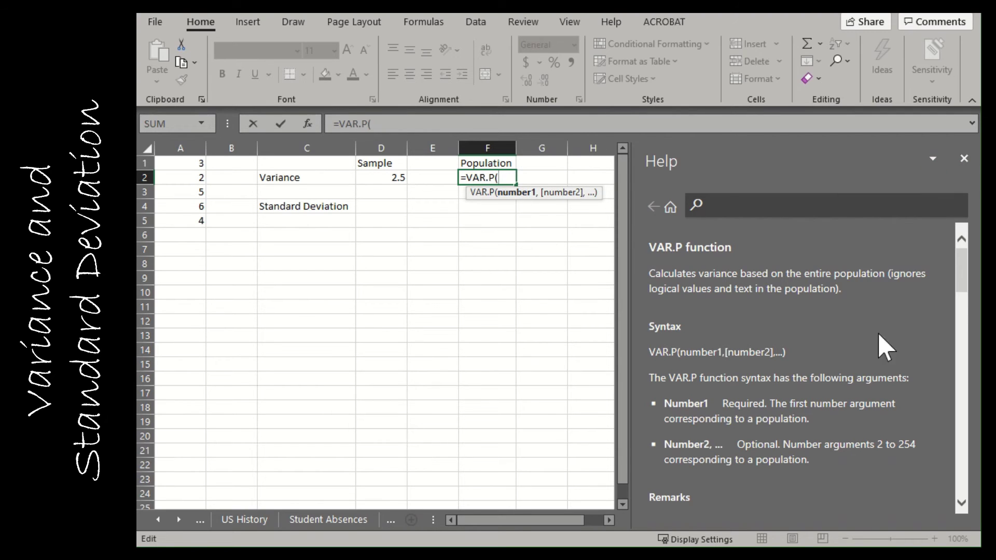
left_click(964, 159)
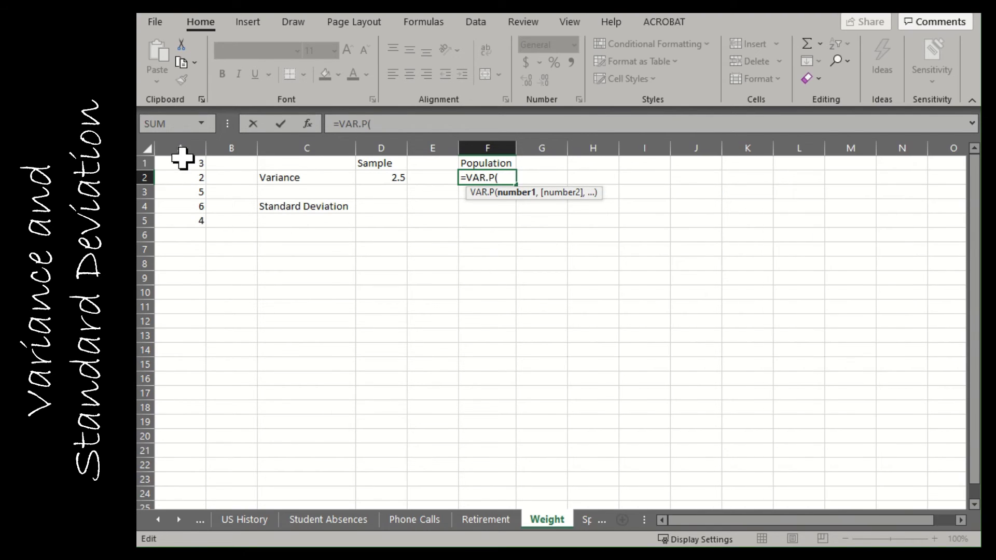
left_click_drag(187, 159, 194, 218)
key("Return")
key("Return")
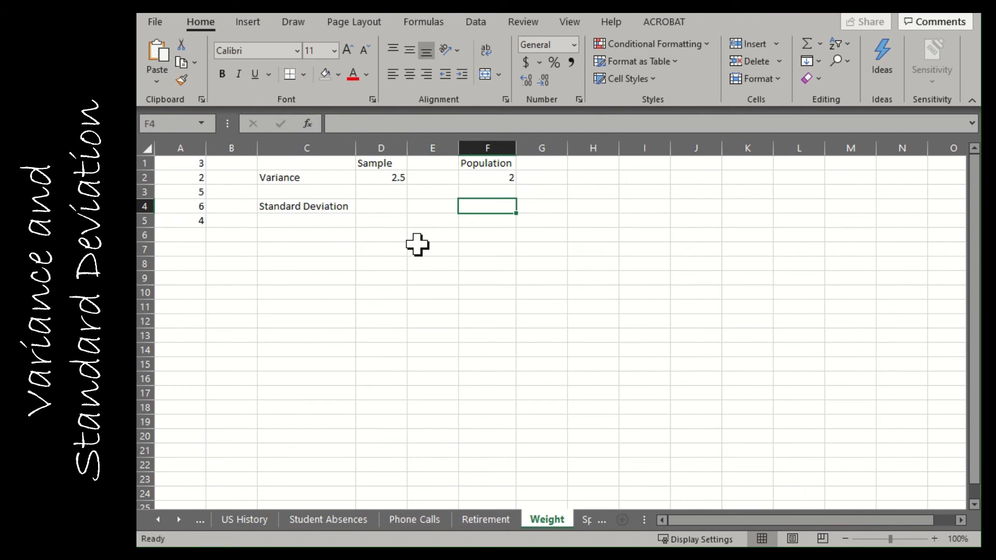
Calculate the sample standard deviation in cell D4 with the STDEV.S function over A1:A5
left_click(387, 207)
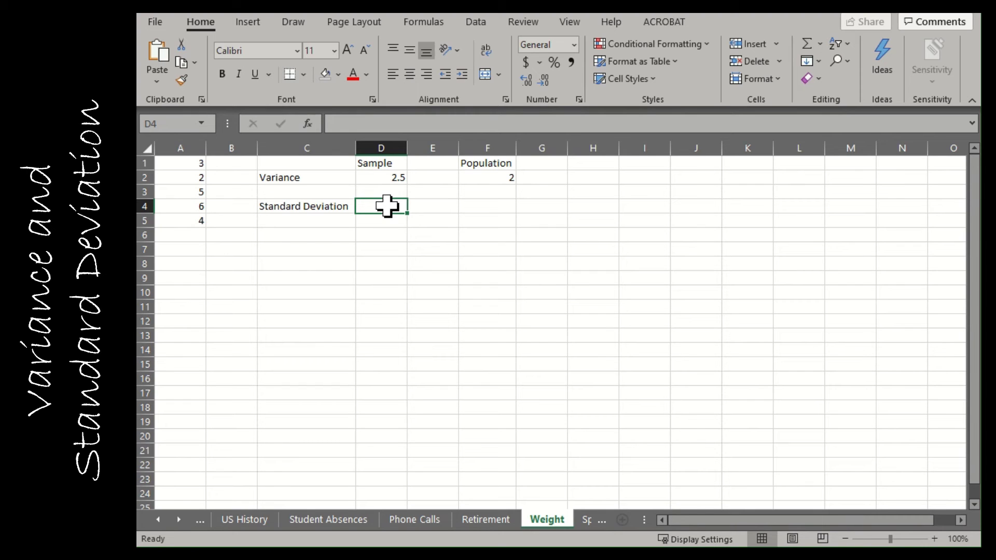
type("=")
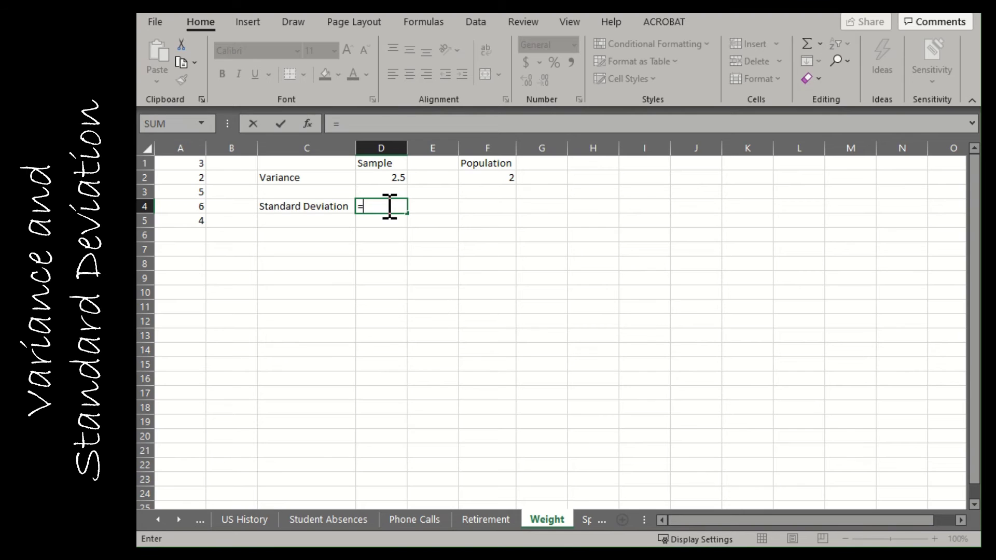
type("st")
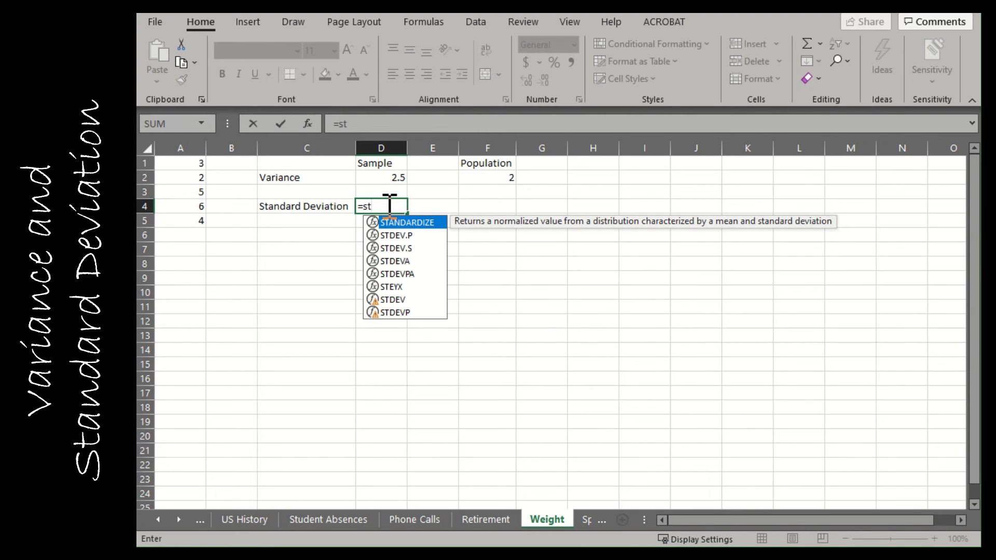
left_click(399, 248)
double_click(397, 247)
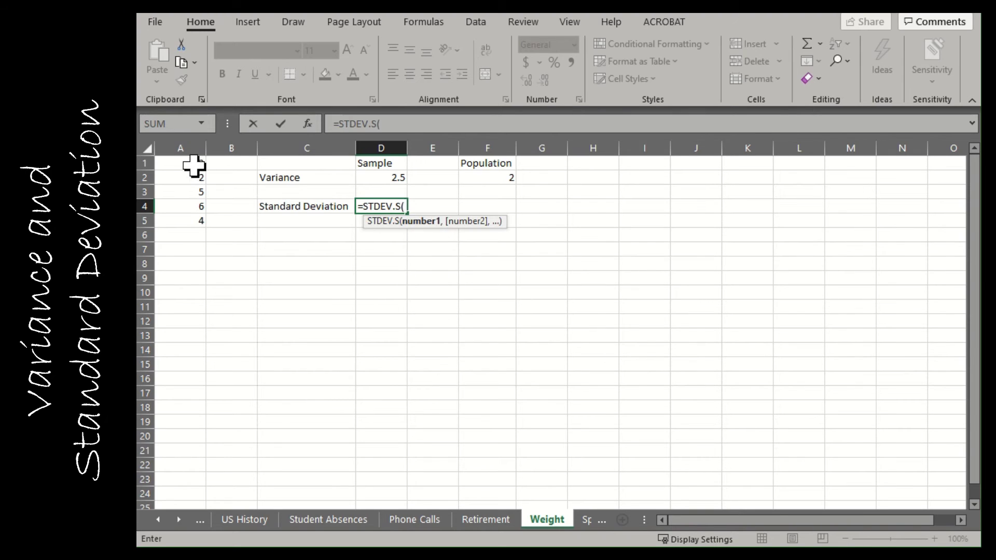
left_click_drag(195, 166, 186, 224)
key("Return")
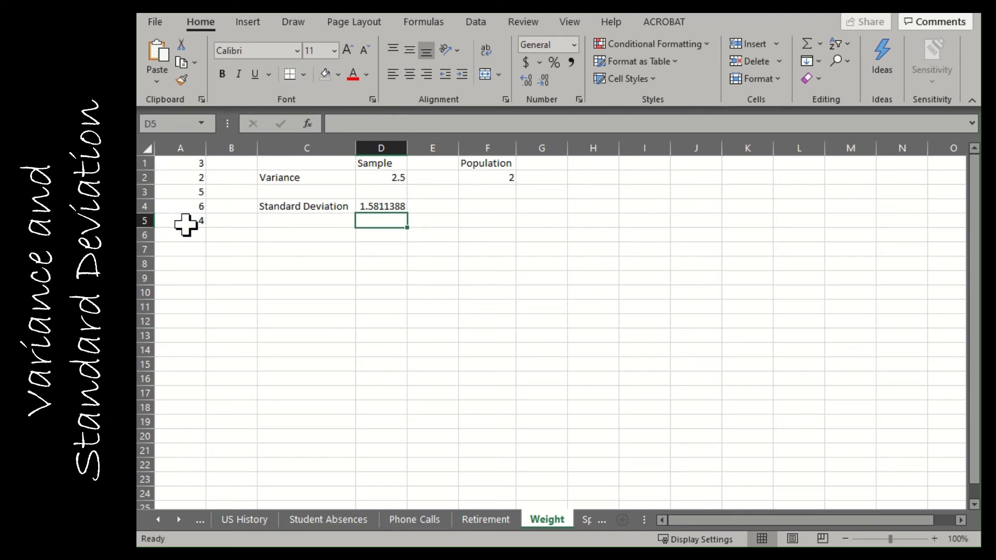
Calculate the population standard deviation in cell F4 with the STDEV.P function over A1:A5
left_click(501, 207)
type("=st")
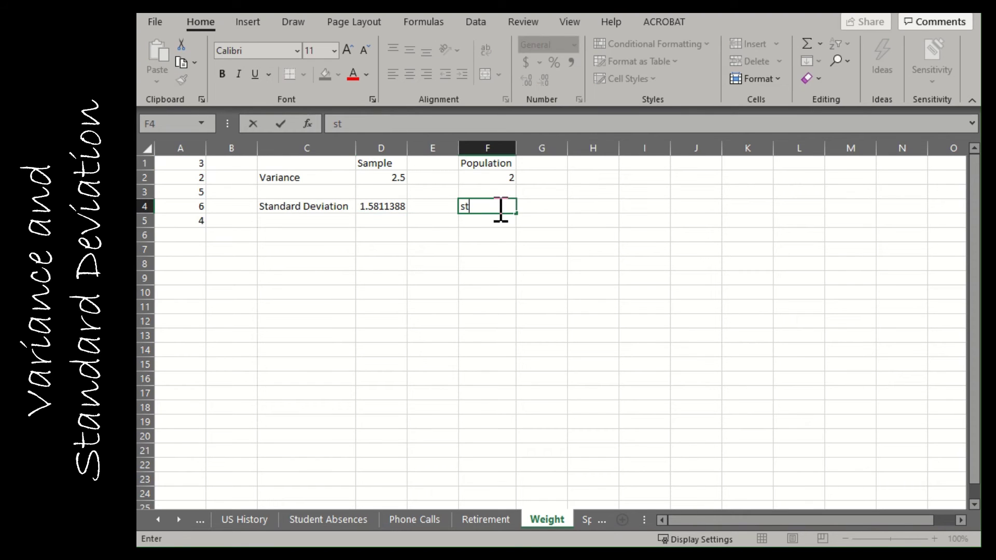
key("BackSpace")
key("BackSpace")
key("BackSpace")
type("=")
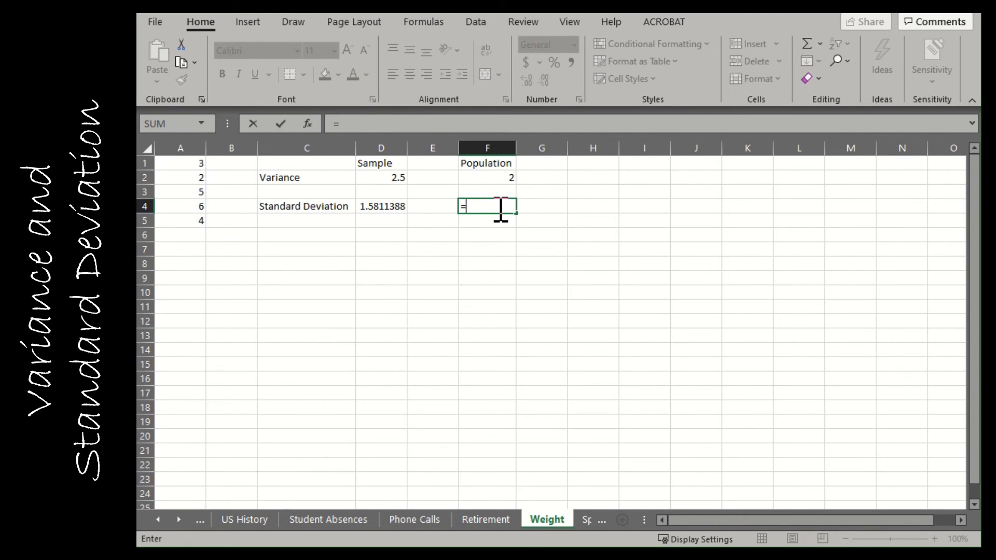
type("stdev")
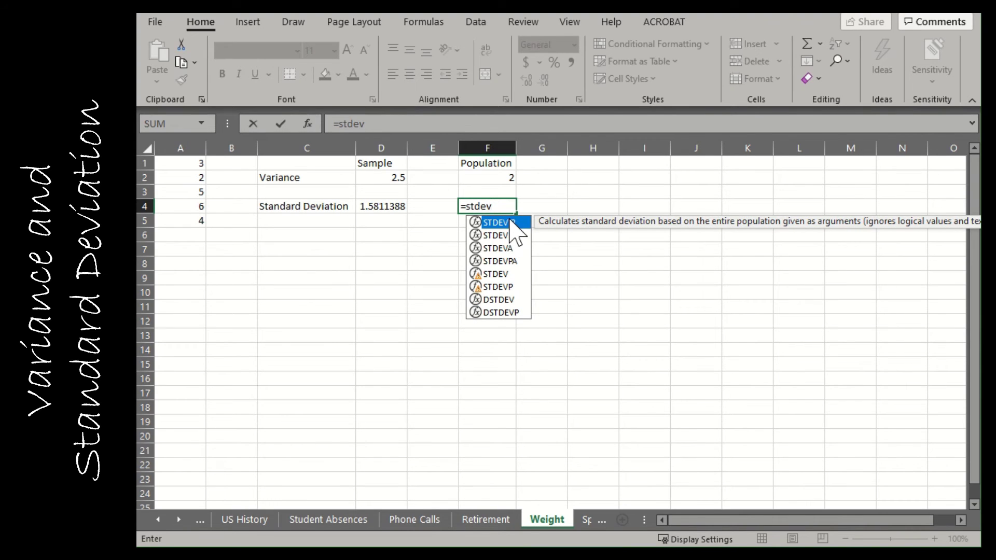
double_click(511, 222)
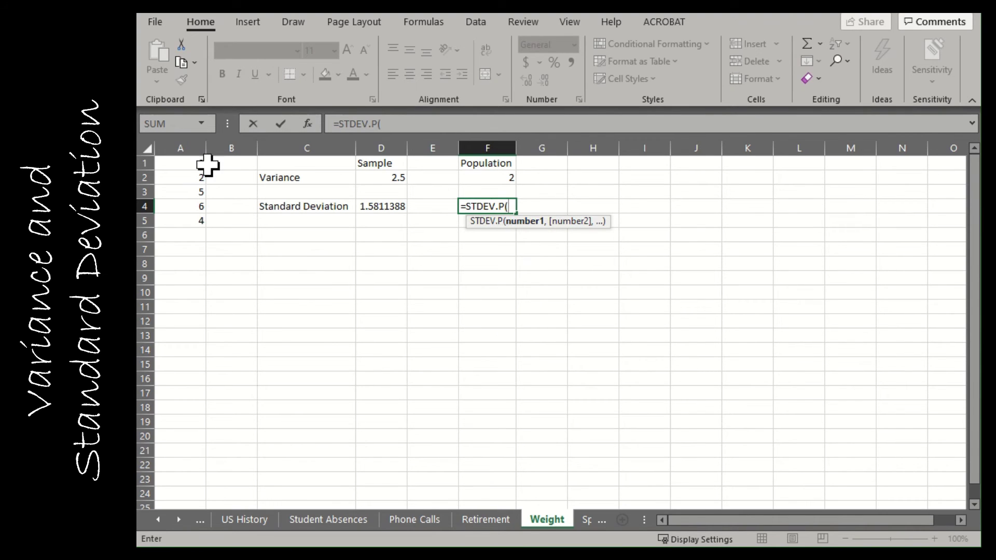
left_click_drag(198, 164, 195, 217)
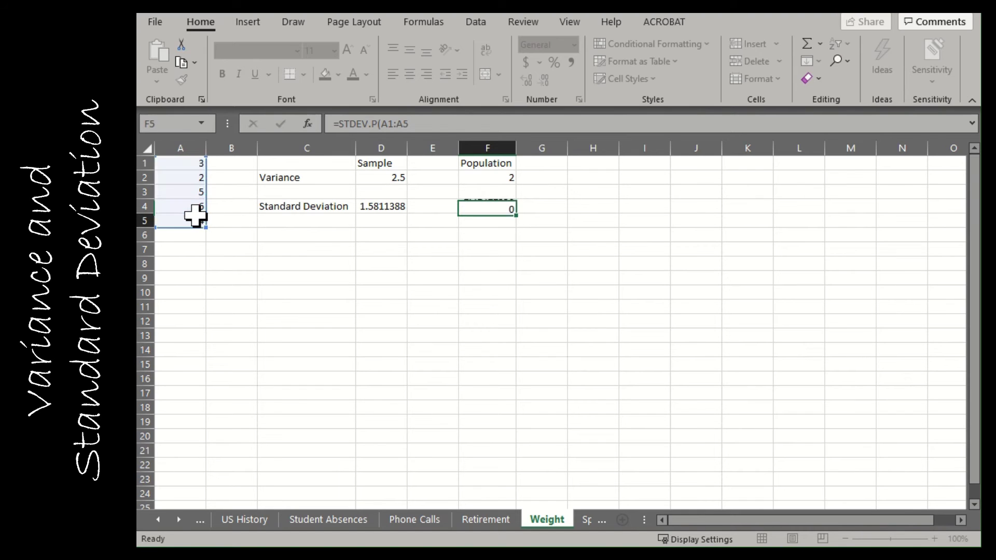
key("Return")
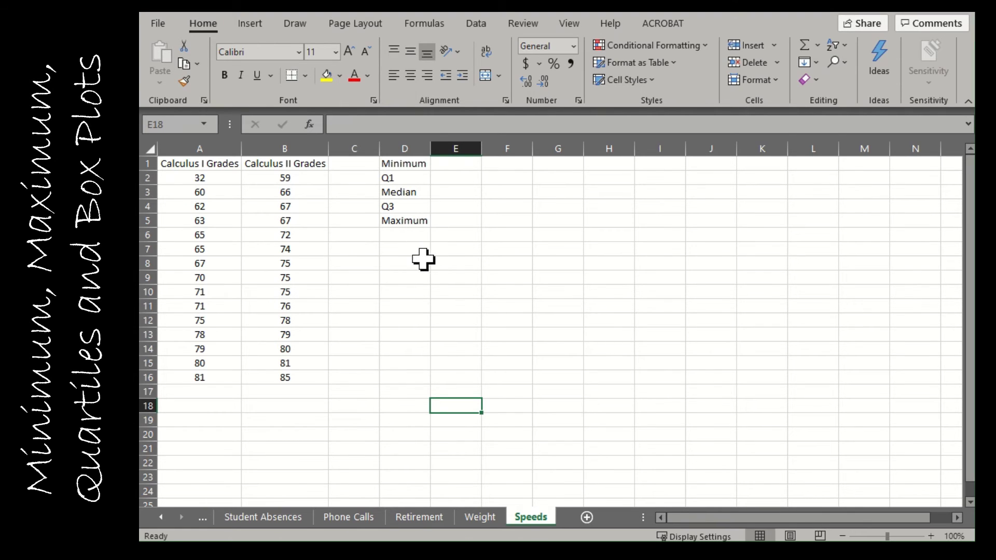
Calculate the minimum Calculus I grade in cell E1 of the Speeds sheet with the MIN function over column A
left_click(445, 163)
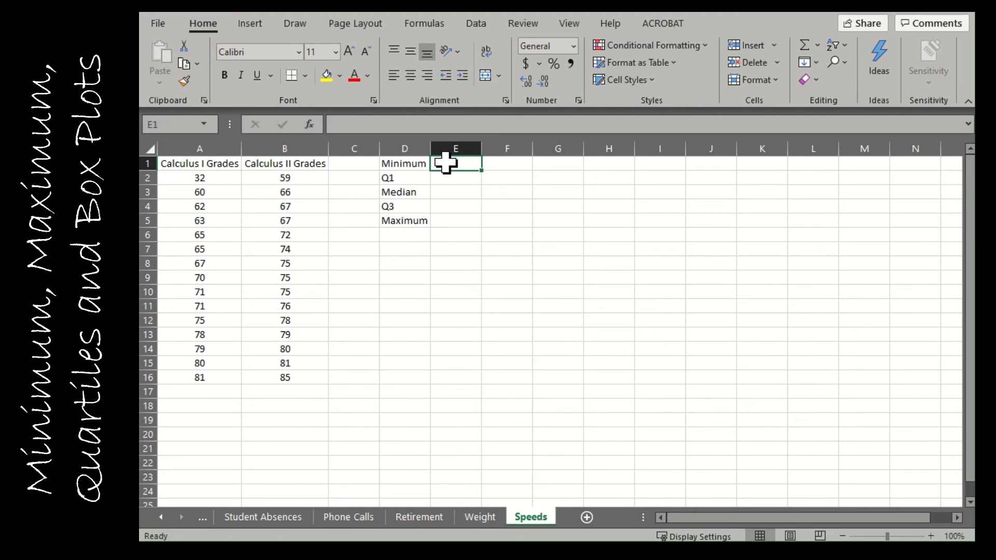
type("=min")
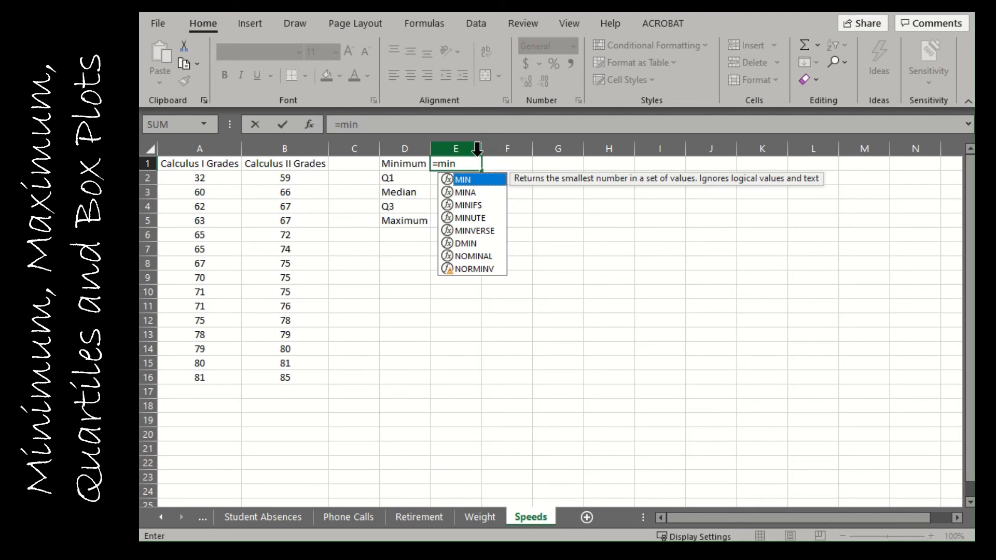
left_click(467, 164)
type("(")
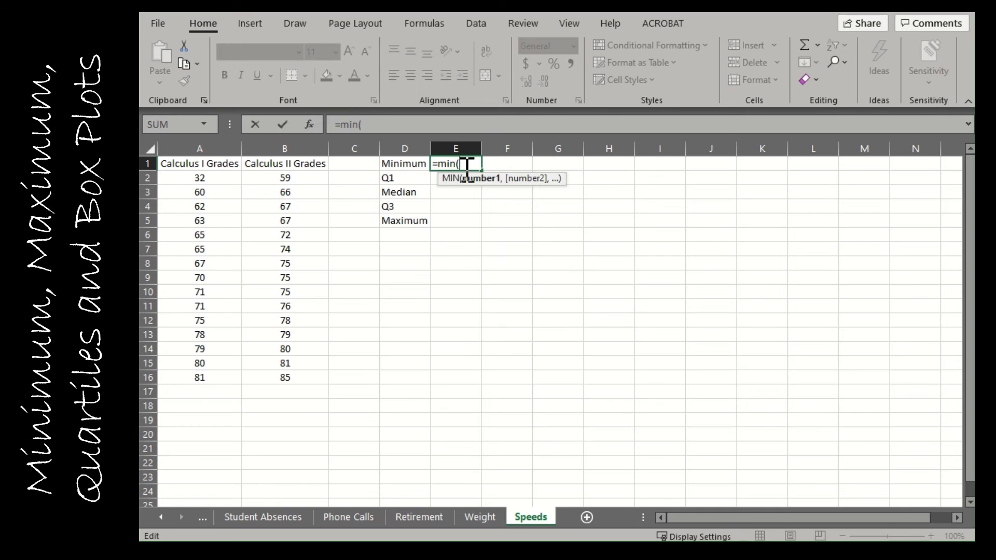
left_click(197, 148)
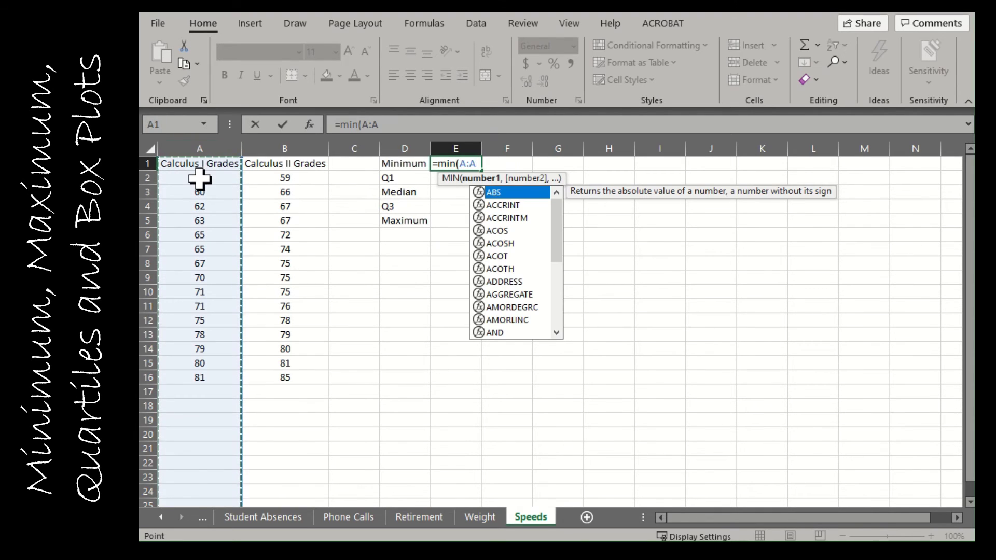
key("Return")
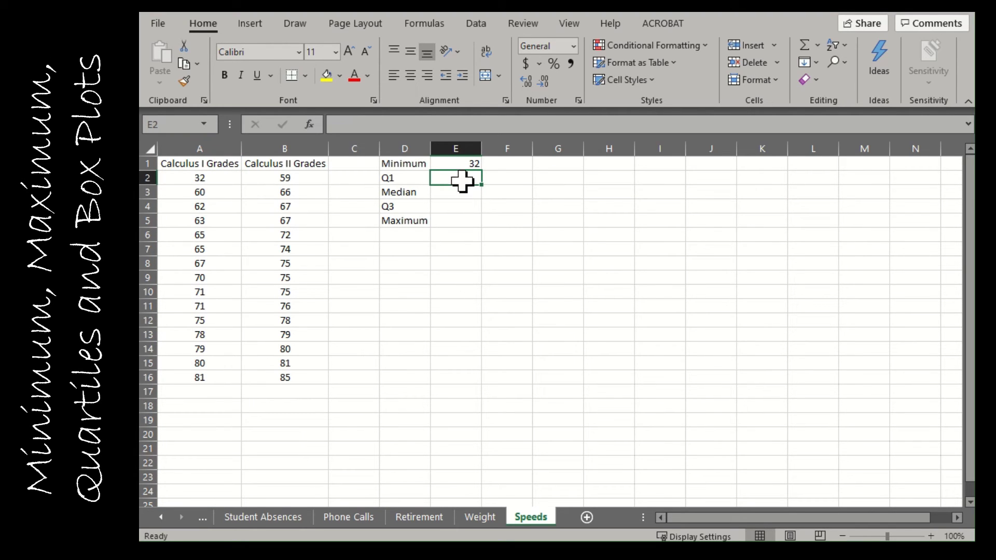
Calculate the first quartile of the Calculus I grades in E2 with QUARTILE.INC over column A and quart 1
type("=qua")
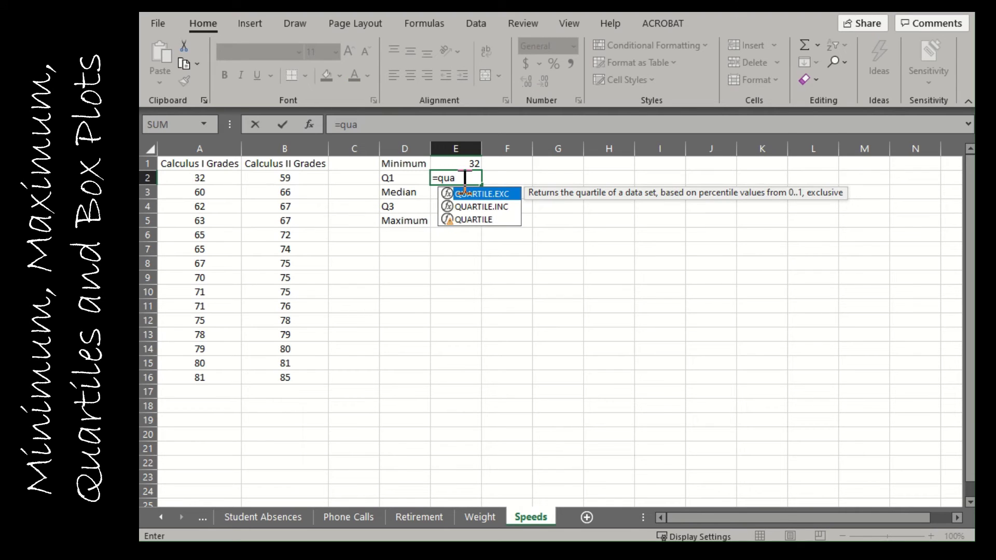
double_click(478, 206)
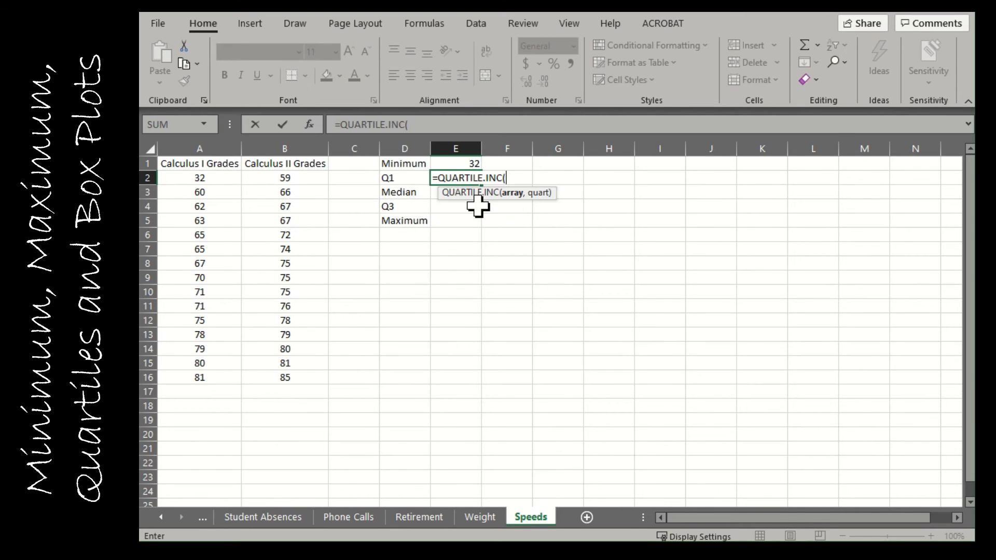
left_click(194, 141)
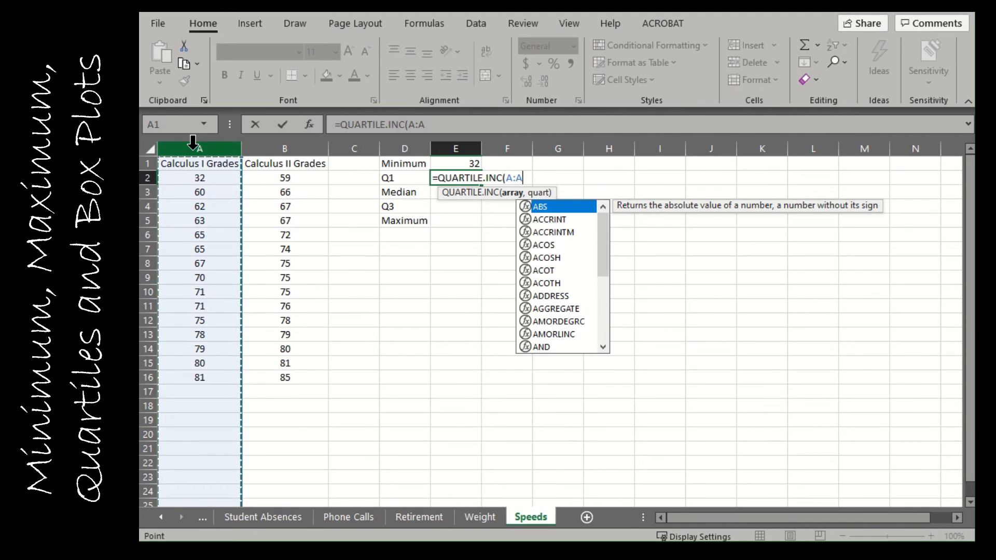
type(",")
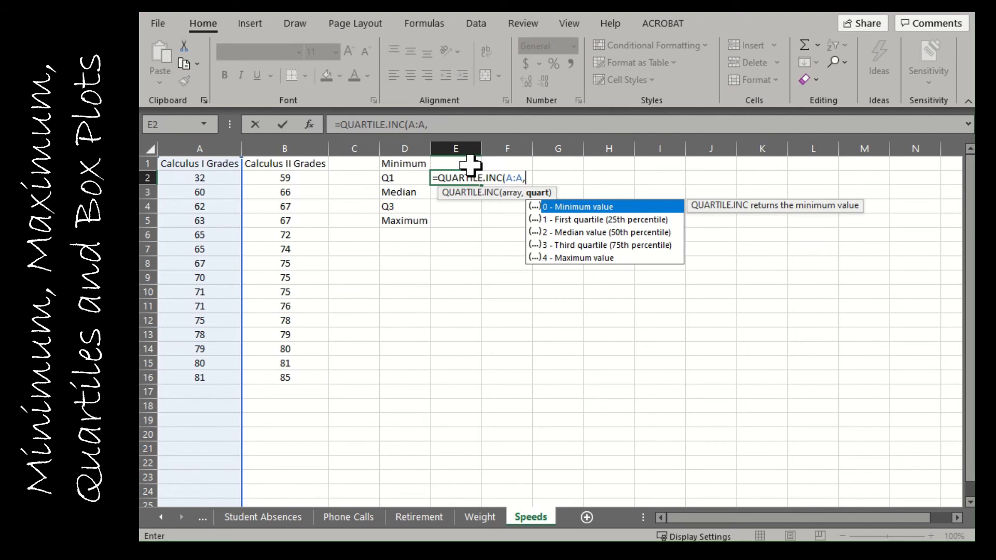
type("1")
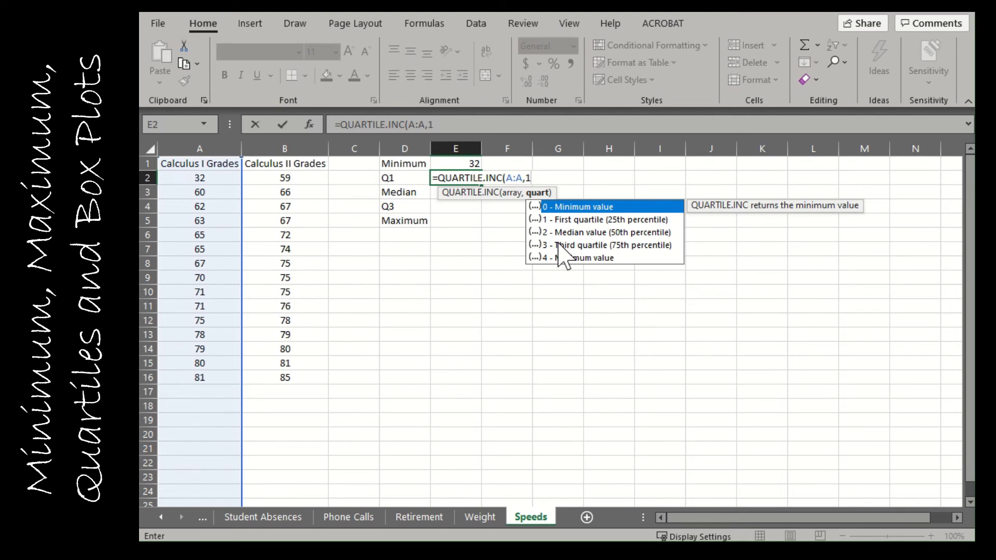
type(")")
key("Return")
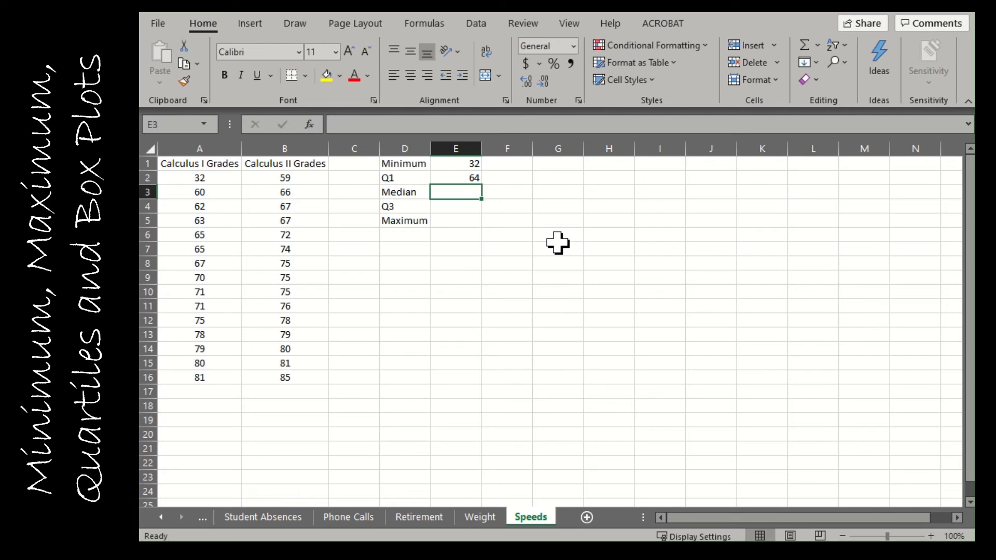
Calculate the median Calculus I grade in cell E3 with the MEDIAN function over column A
type("=median(")
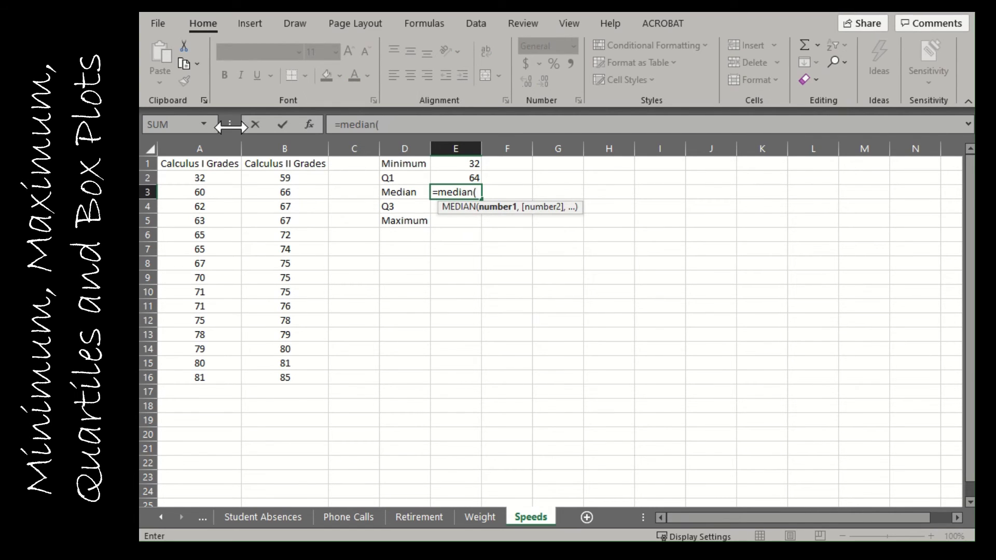
left_click(196, 136)
key("Return")
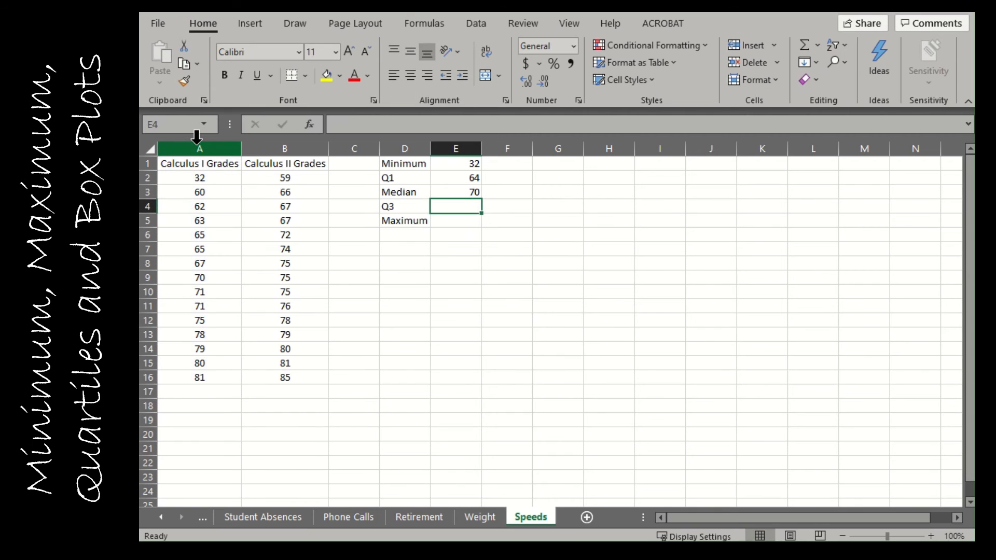
Calculate the third quartile of the Calculus I grades in E4 with QUARTILE.INC over column A and quart 3
type("=qua")
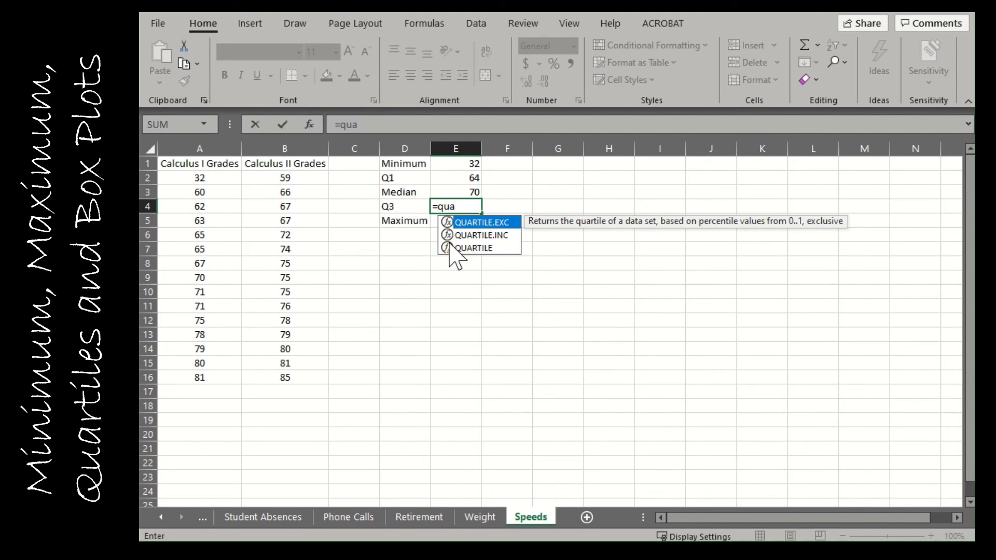
double_click(480, 235)
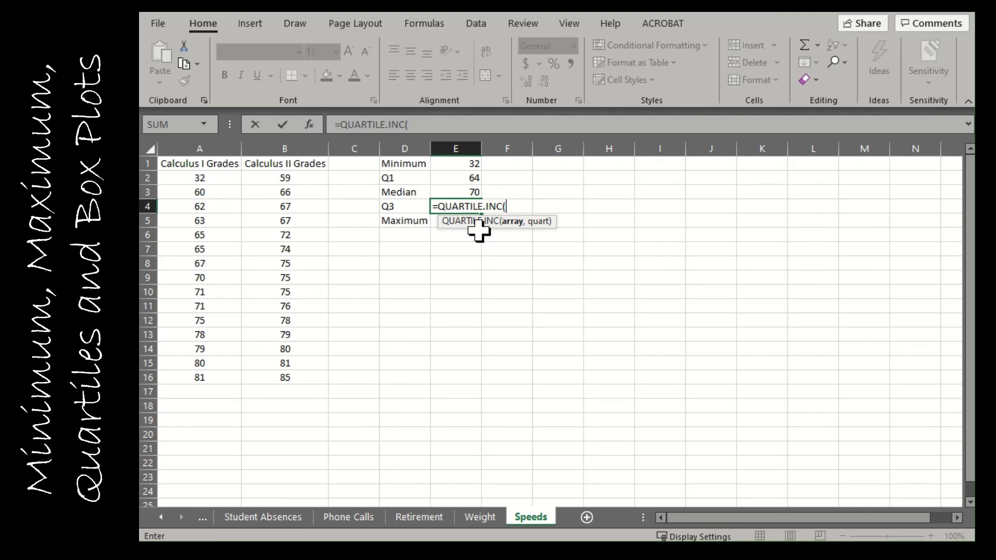
left_click(222, 149)
type(",")
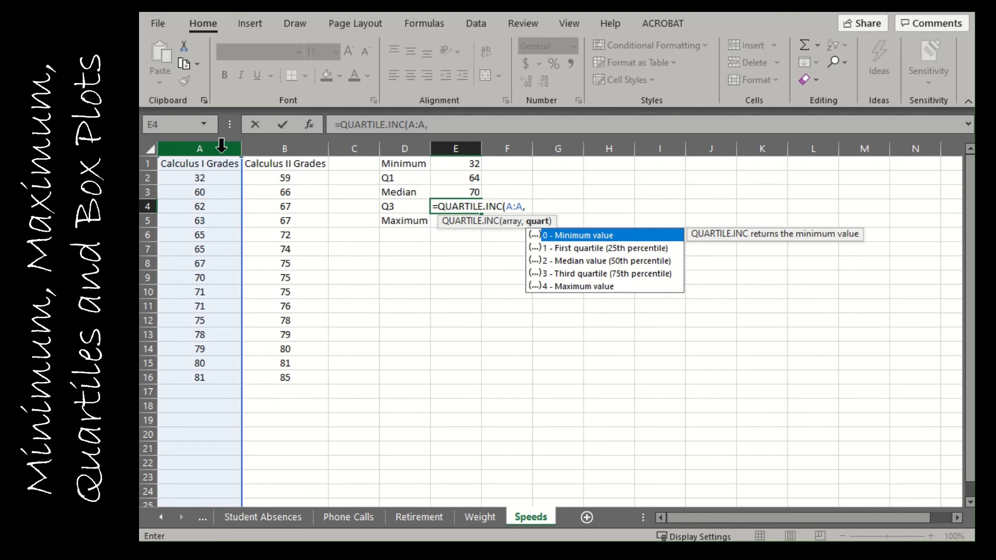
type("3")
key("Return")
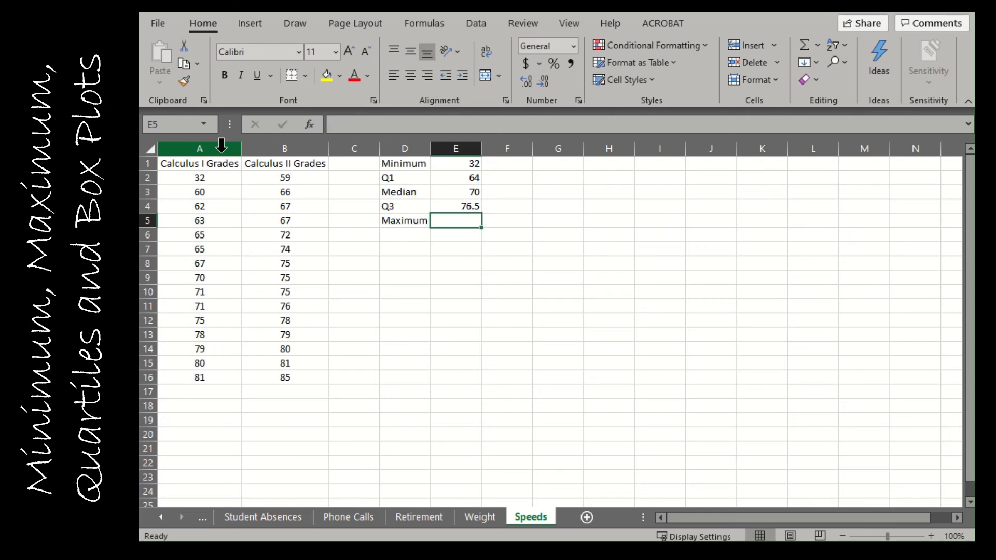
Calculate the maximum Calculus I grade in cell E5 with the MAX function over column A
type("=max")
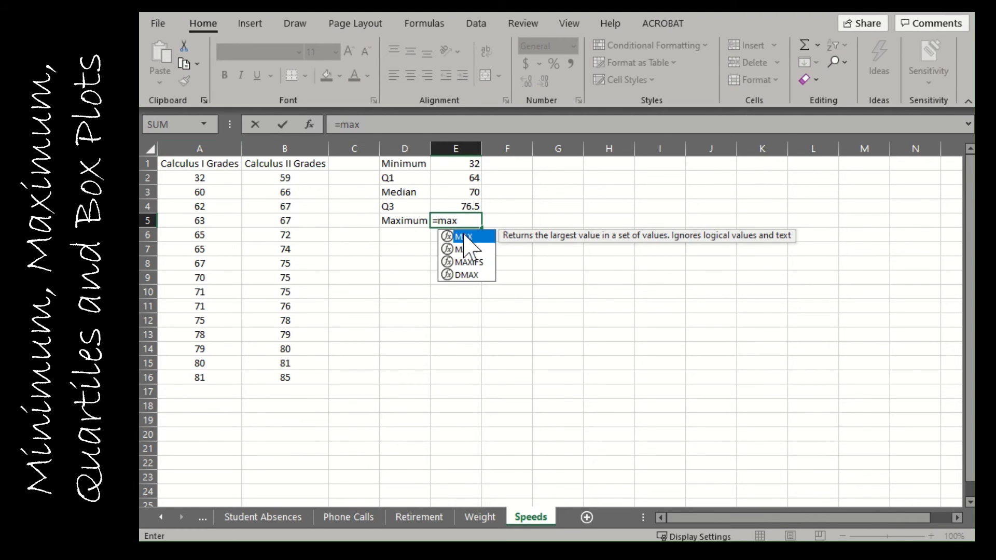
type("(")
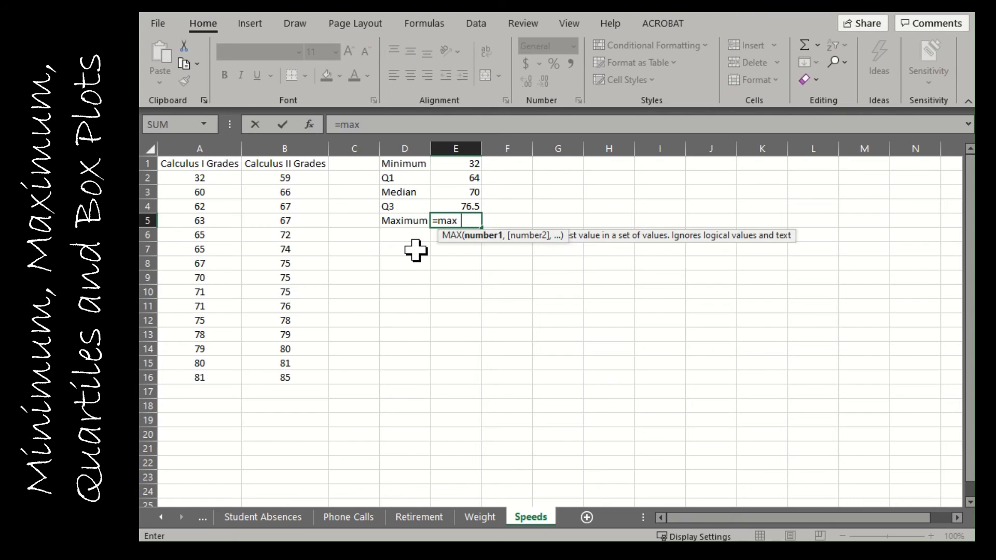
left_click(200, 139)
left_click(202, 147)
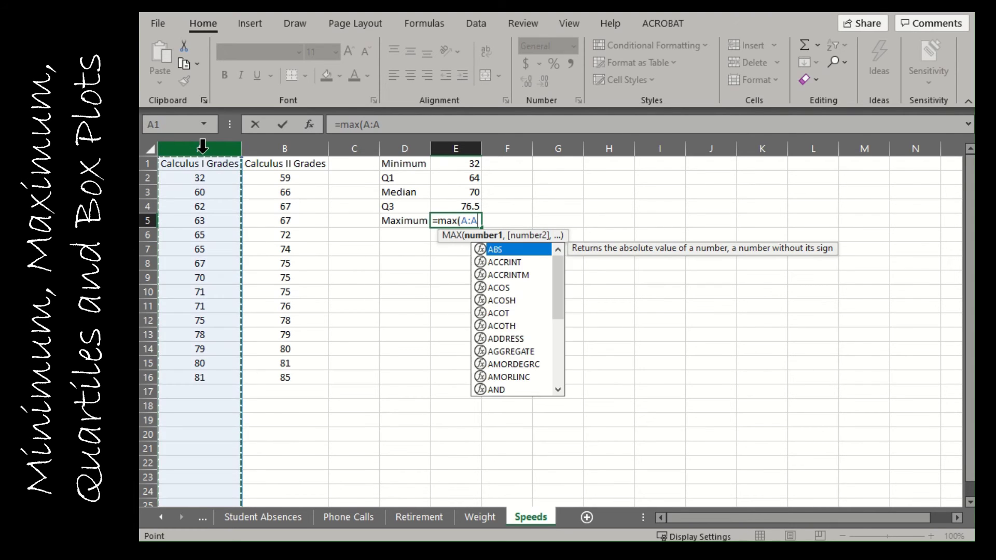
type(")")
key("Return")
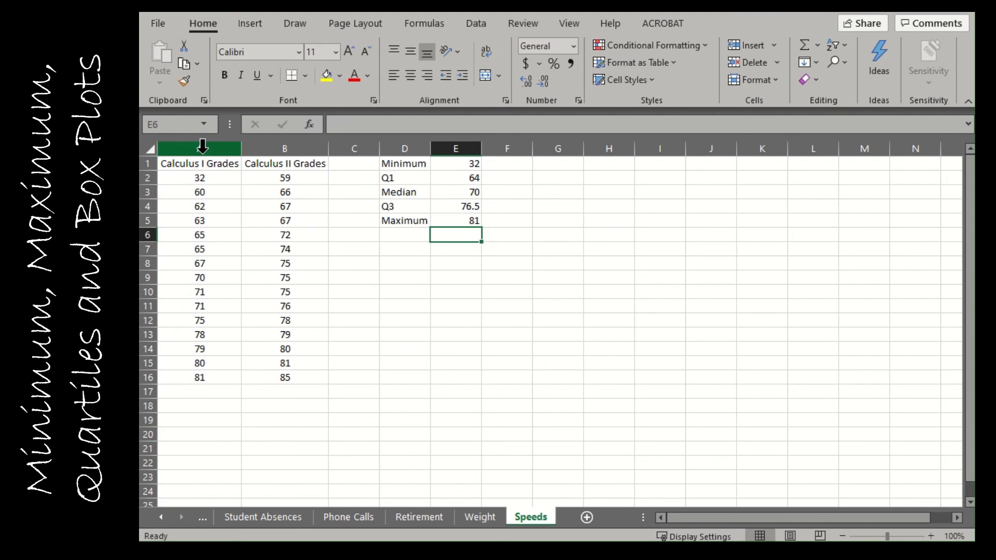
Copy the five statistics formulas from E1:E5 to F1:F5 so they evaluate the Calculus II grades in column B
left_click_drag(465, 162, 468, 221)
key("ctrl+c")
left_click(506, 165)
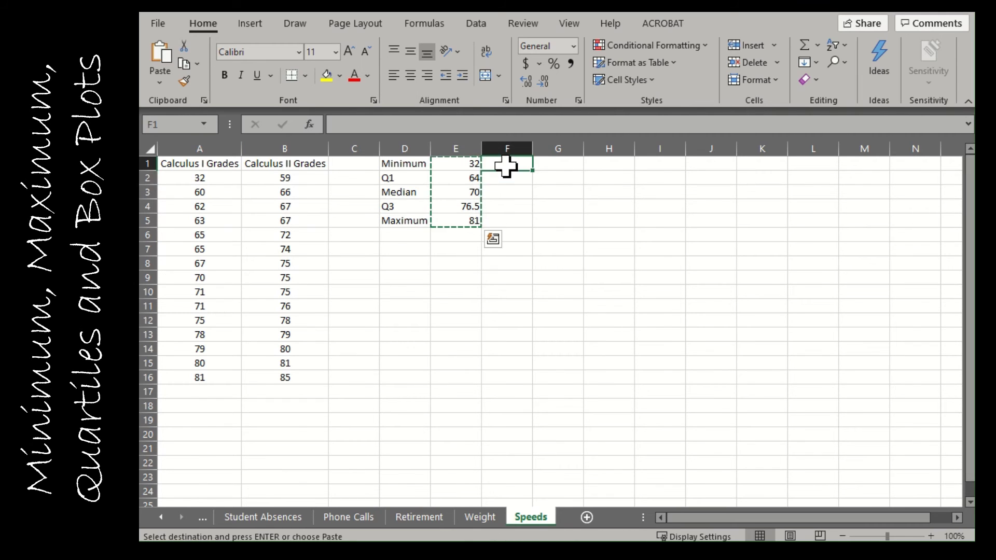
key("ctrl+v")
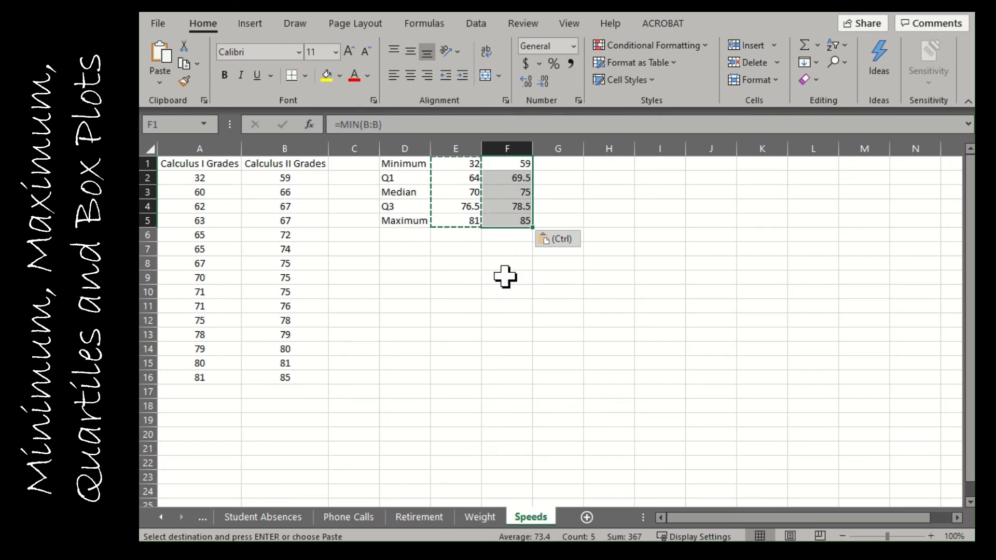
left_click(505, 276)
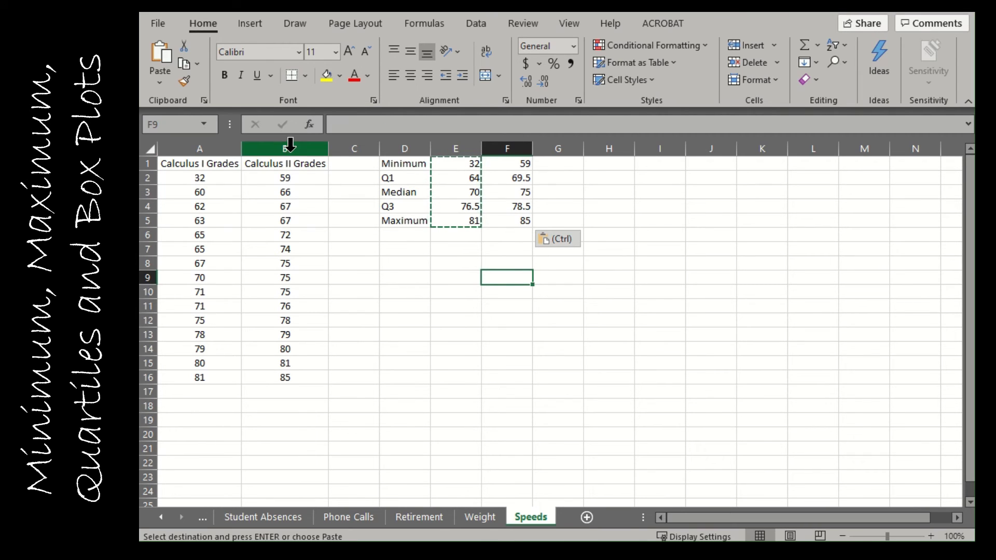
Examine the copied formulas in F1 through F5 to check which column each one references
left_click(502, 165)
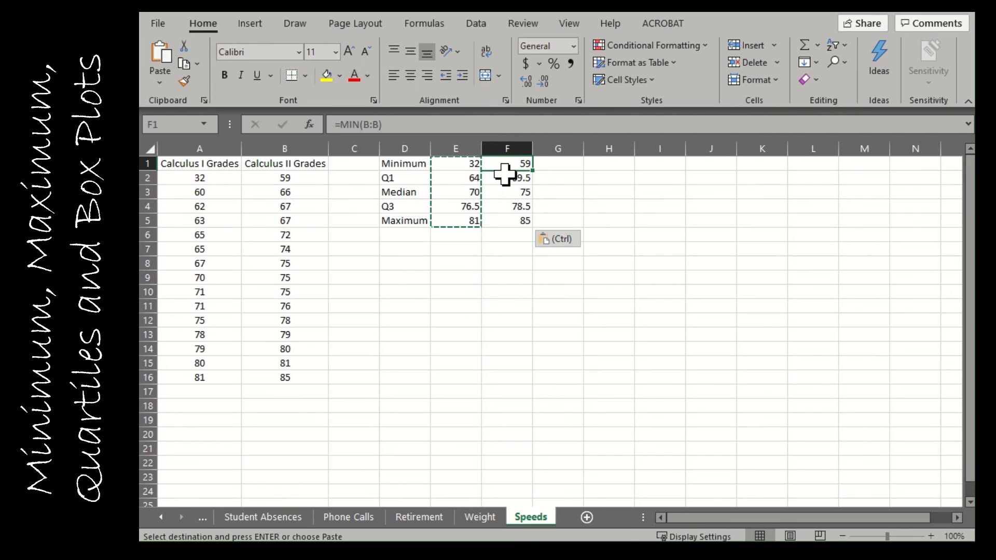
left_click(504, 176)
key("Down")
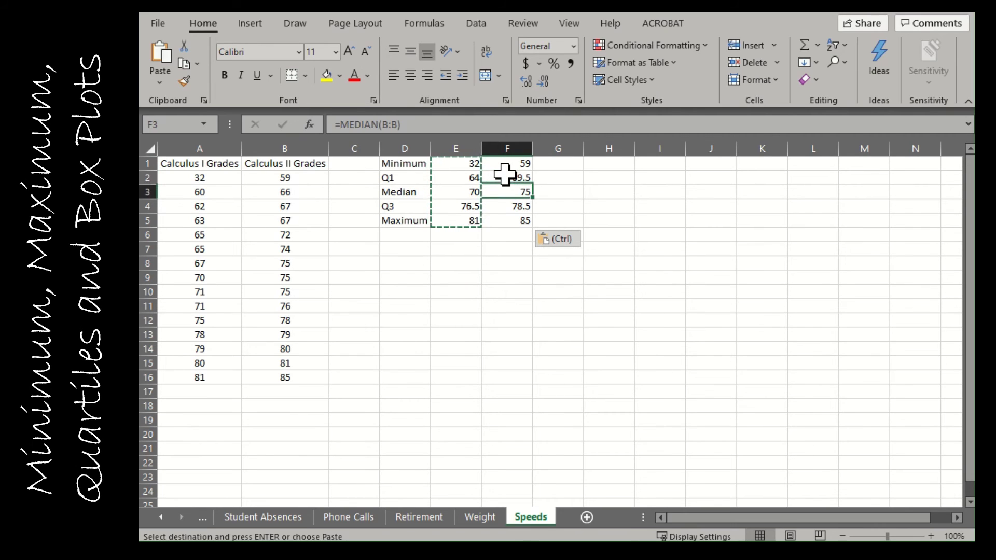
key("Down")
key("Down")
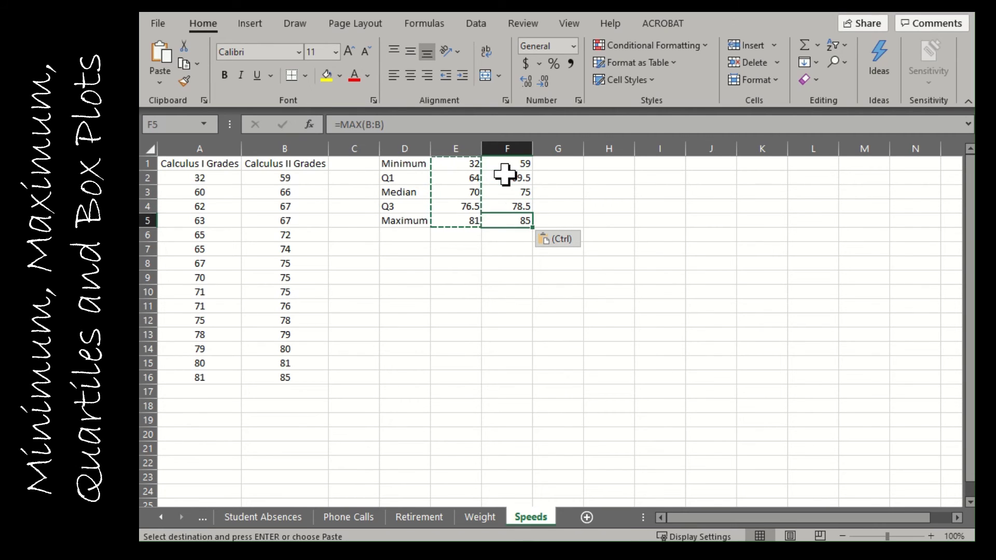
key("Up")
key("Up")
key("Up")
key("Up")
key("Down")
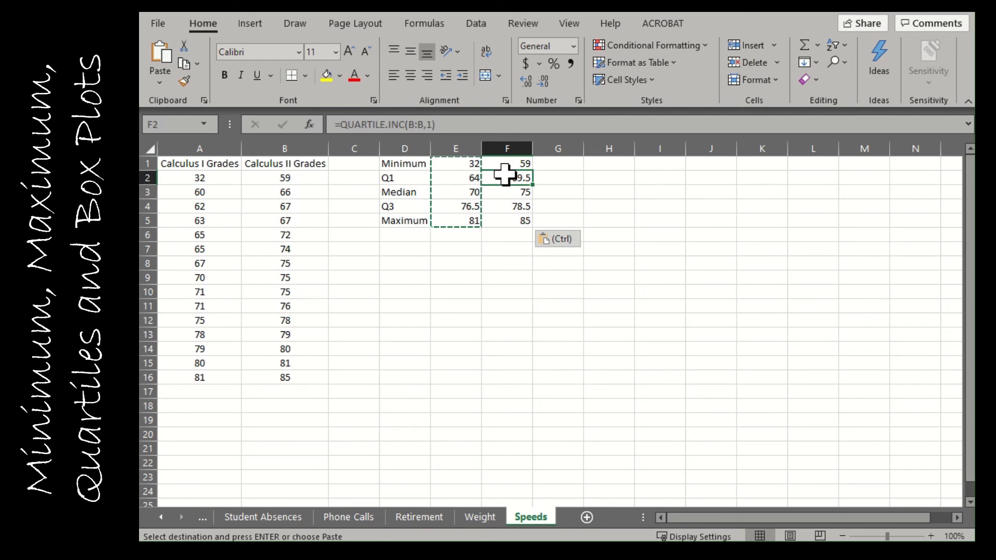
key("Down")
key("Down")
key("Down")
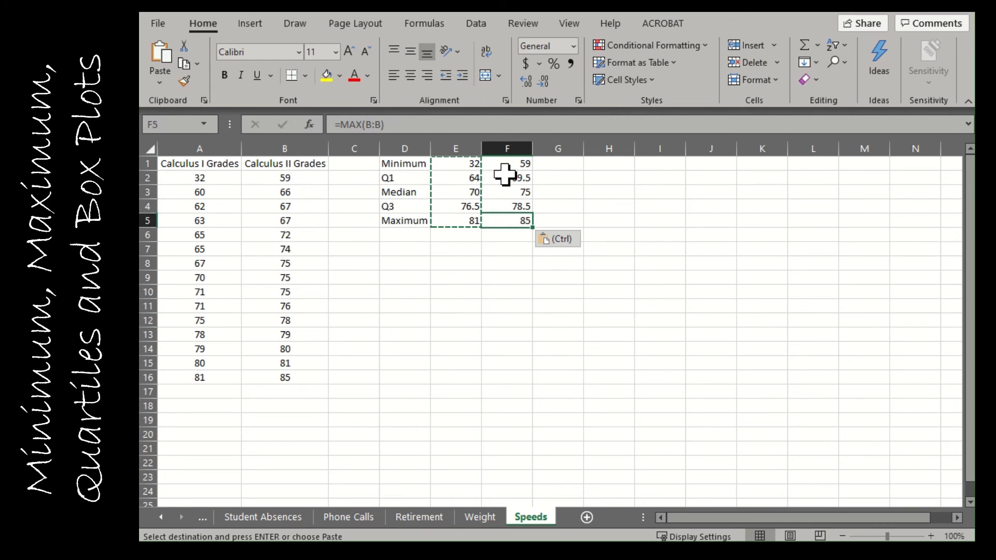
left_click(528, 291)
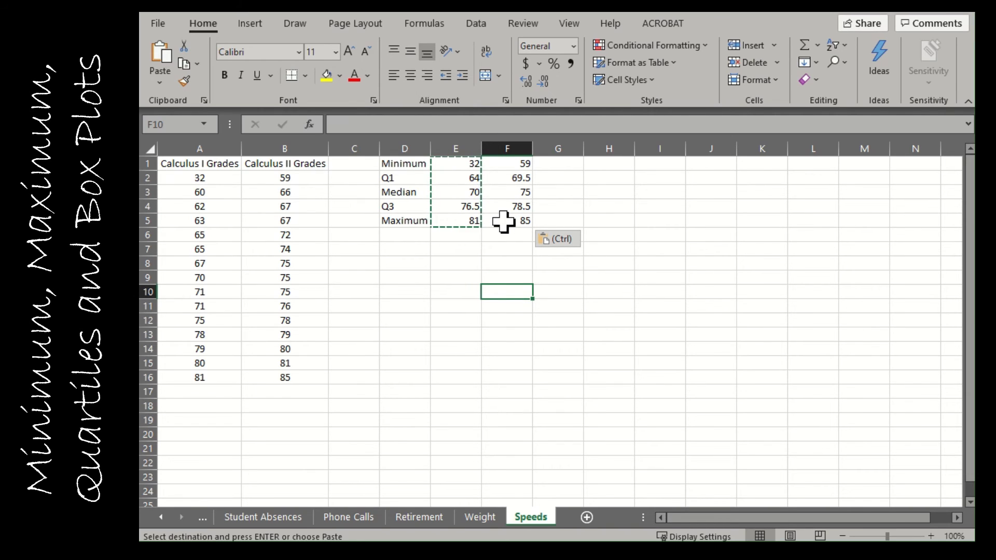
Insert a Box & Whisker chart of the Calculus I and II grades in columns A and B, placed just below the statistics table
left_click(244, 423)
left_click_drag(204, 149, 289, 155)
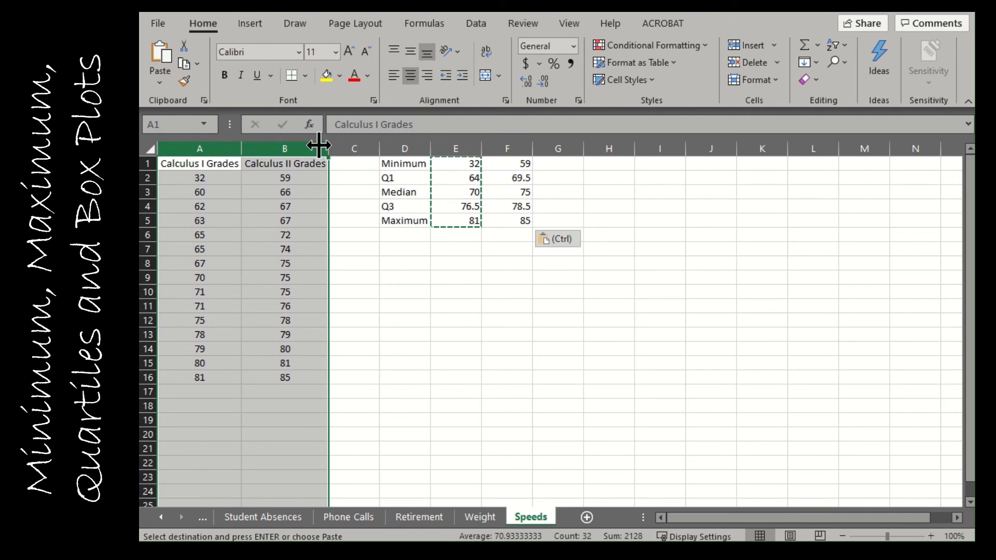
left_click(242, 26)
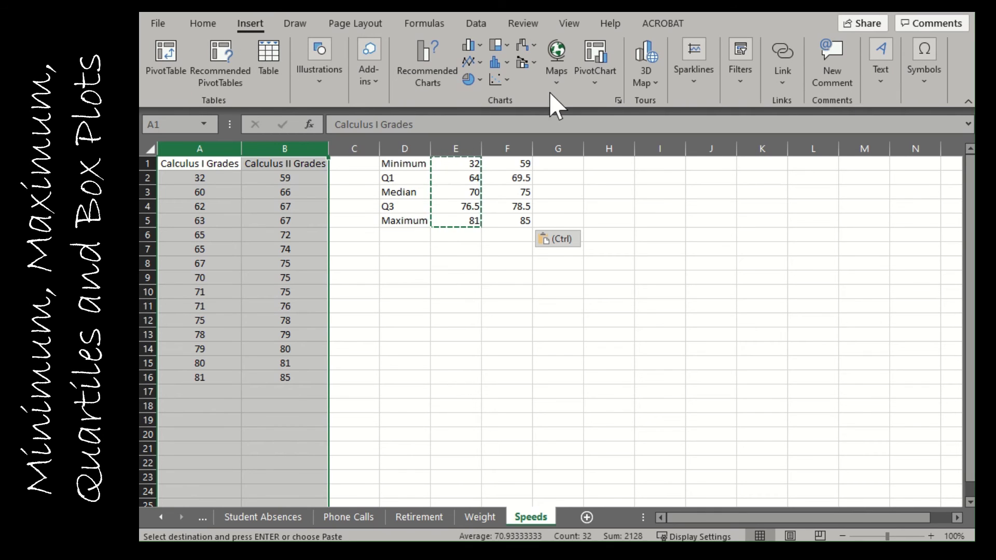
left_click(506, 63)
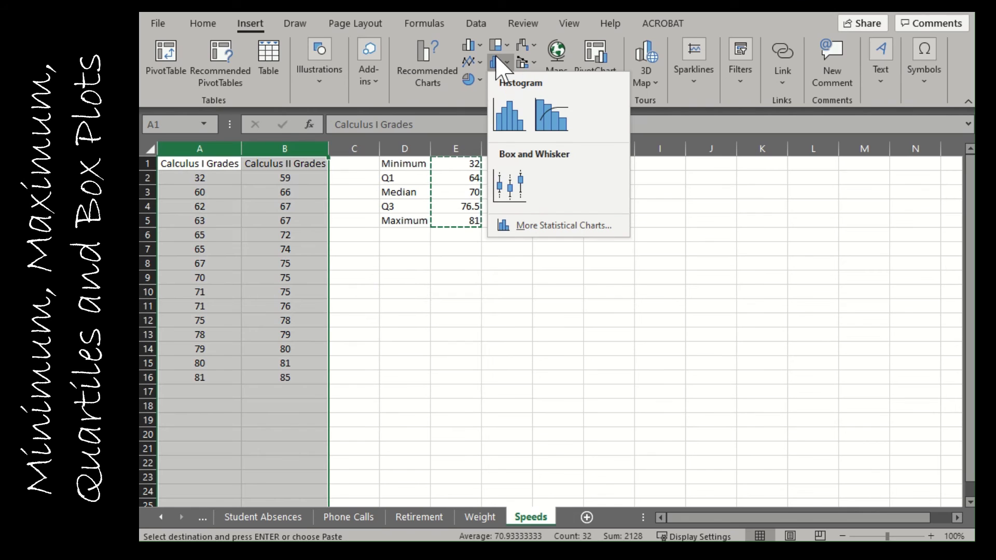
left_click(424, 54)
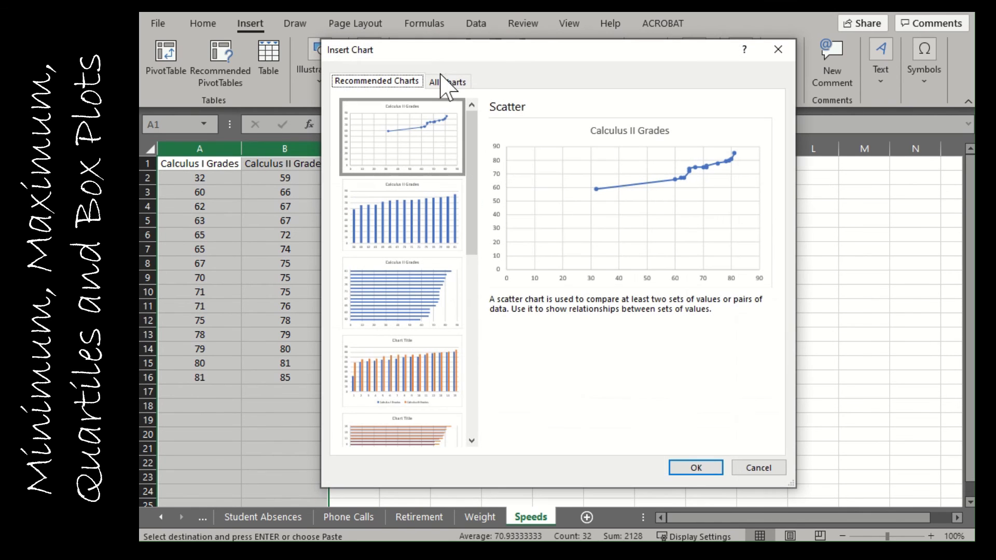
left_click(448, 82)
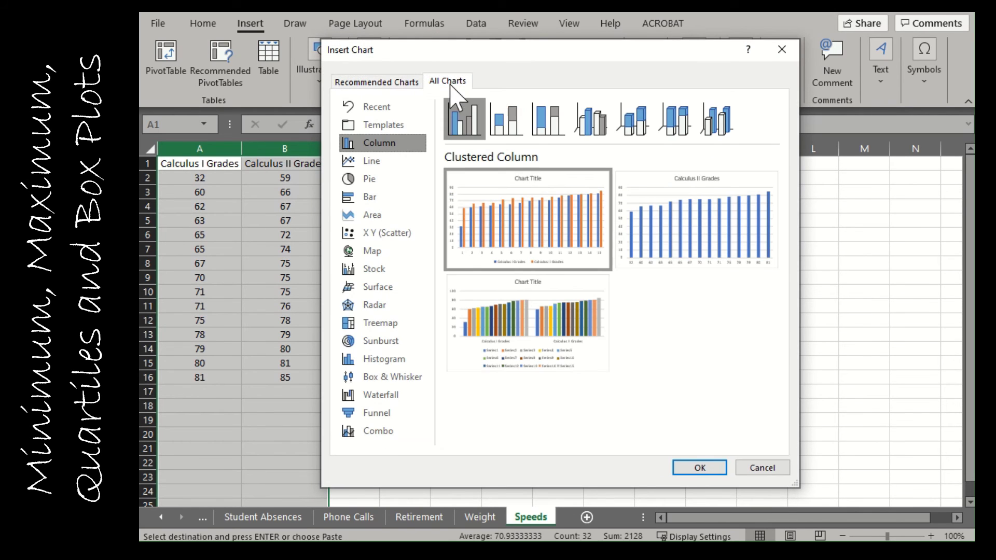
left_click(390, 379)
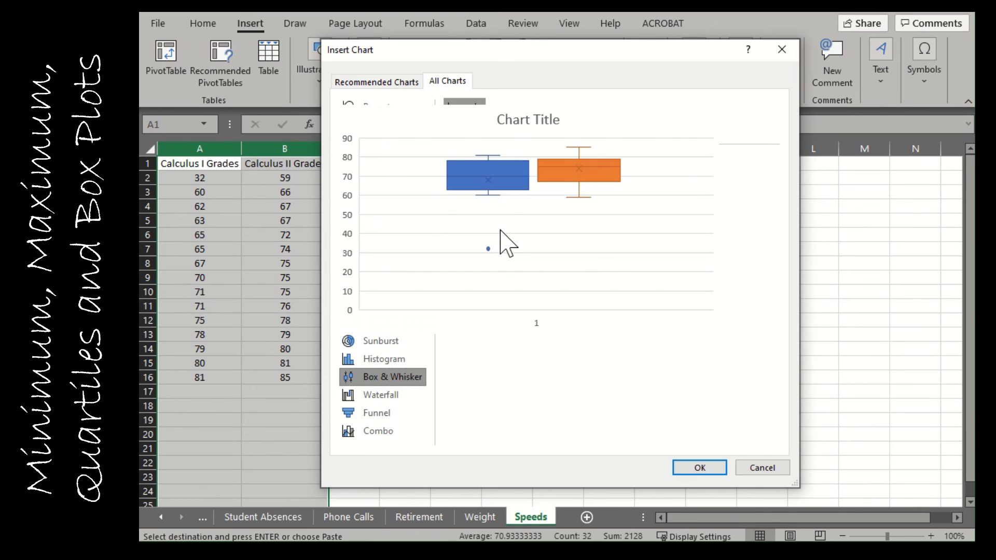
left_click(714, 469)
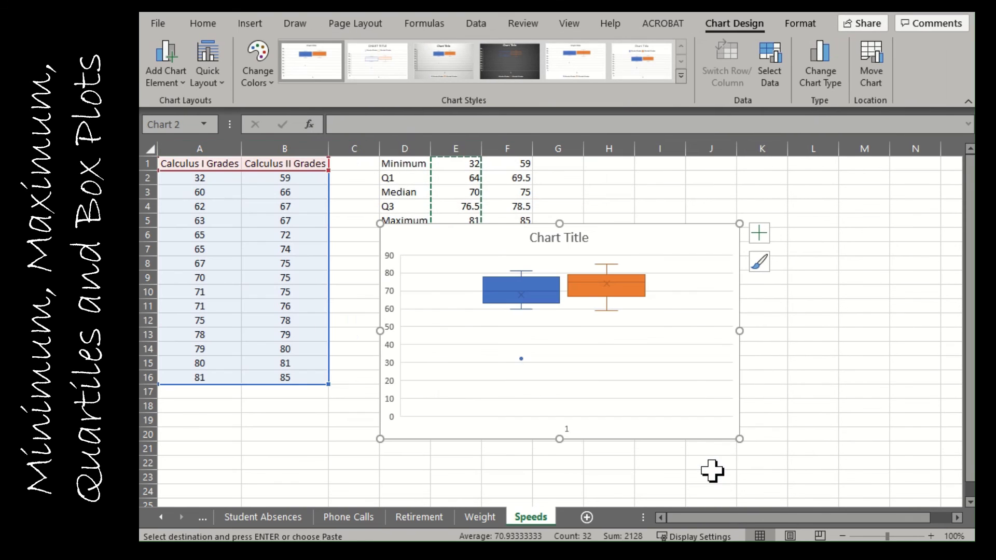
left_click(684, 325)
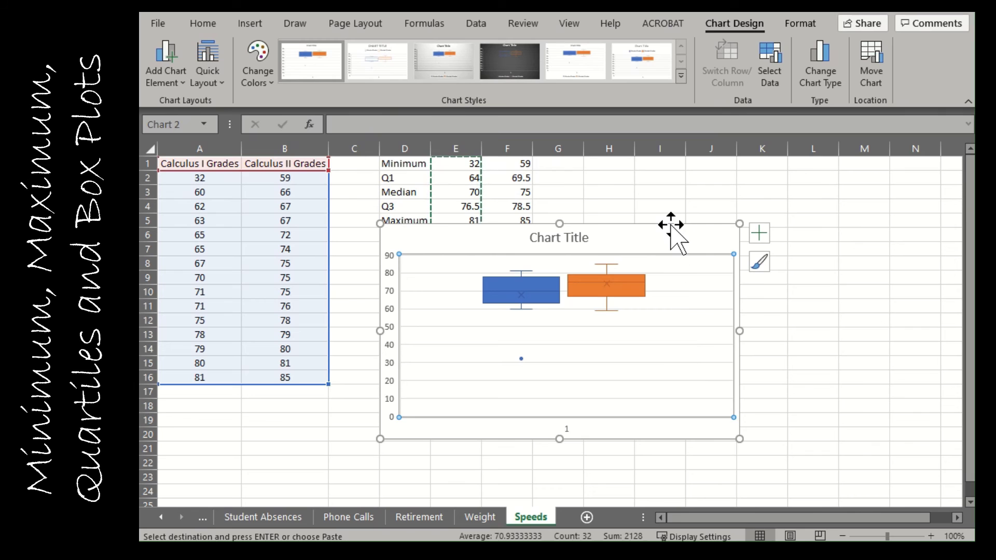
left_click_drag(671, 225, 666, 255)
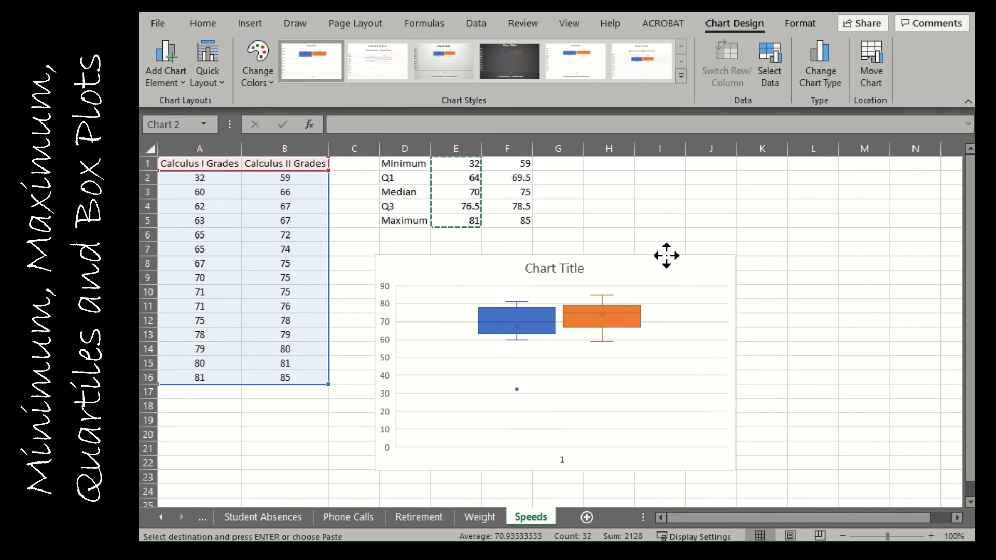
Change the box plot's chart title to "Calculus Grades"
double_click(553, 270)
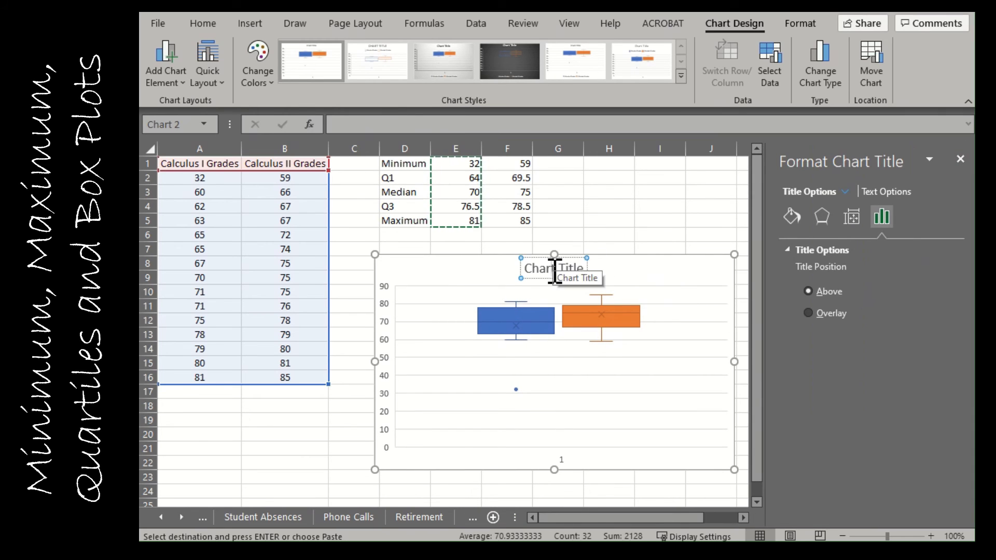
triple_click(555, 271)
type("Calcu")
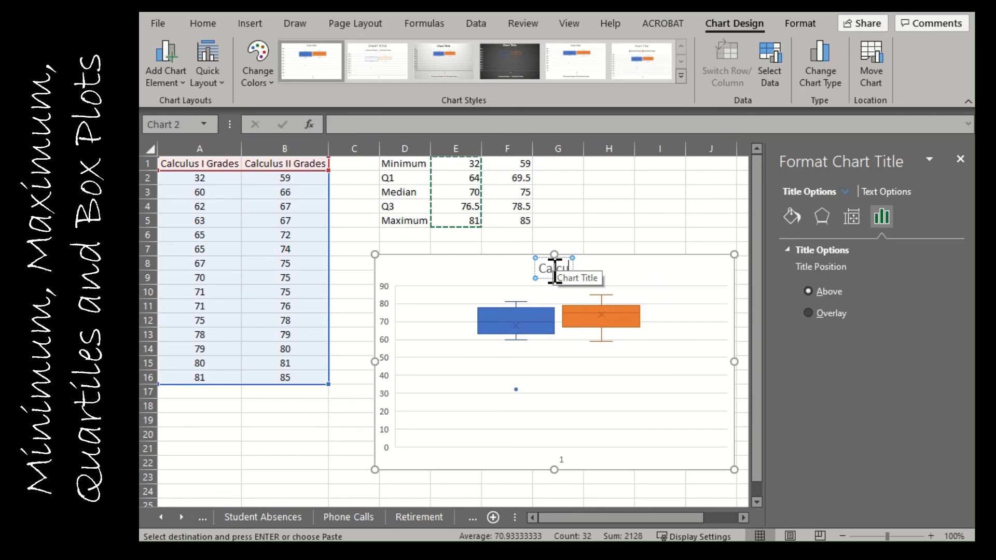
type("lus Grades")
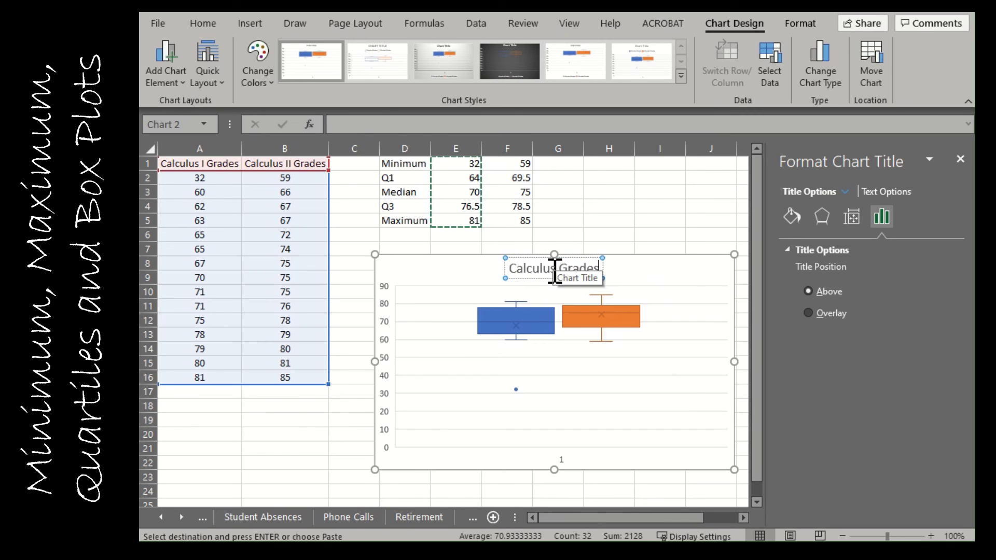
type("32 64 70 76.5 81")
key("BackSpace")
key("BackSpace")
key("BackSpace")
key("BackSpace")
key("BackSpace")
key("BackSpace")
key("BackSpace")
key("BackSpace")
key("BackSpace")
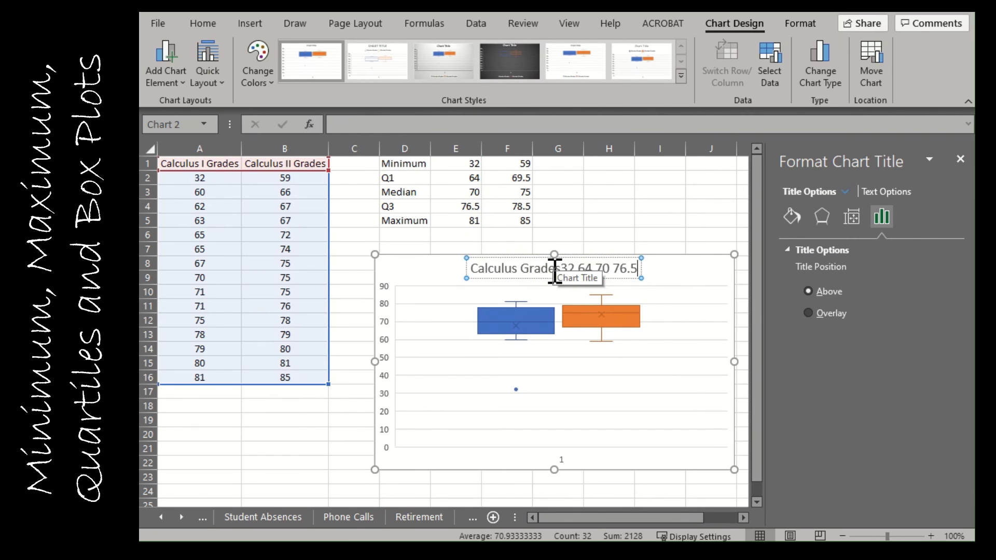
key("BackSpace")
key("BackSpace")
key("BackSpace")
key("BackSpace")
key("BackSpace")
key("BackSpace")
key("BackSpace")
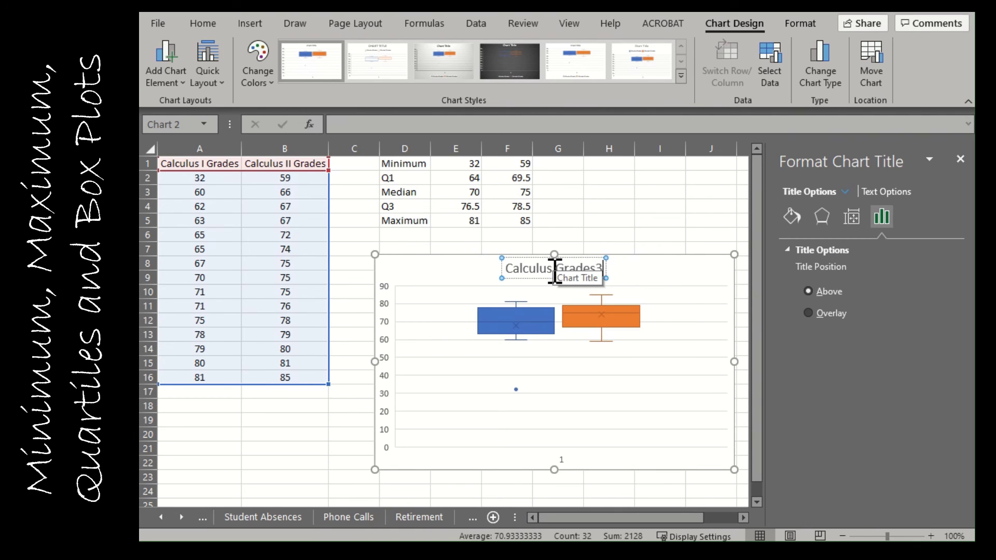
key("Return")
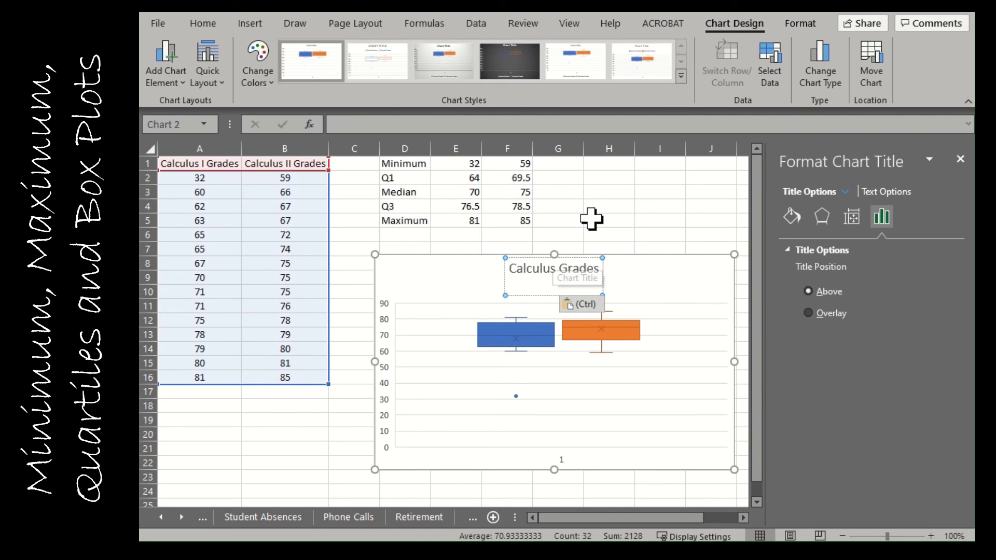
key("BackSpace")
Close the formatting pane and add a primary vertical axis title to the box plot
left_click(592, 219)
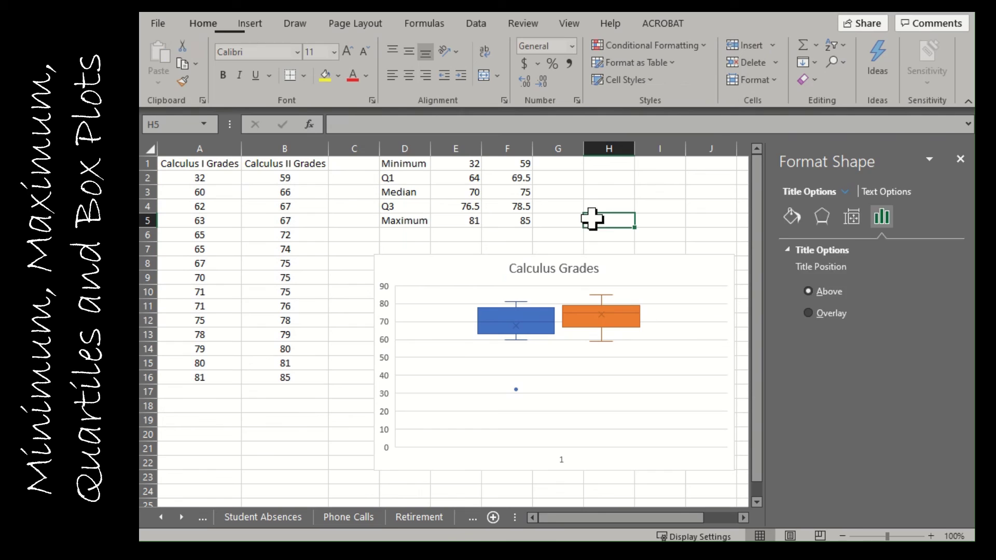
left_click(507, 460)
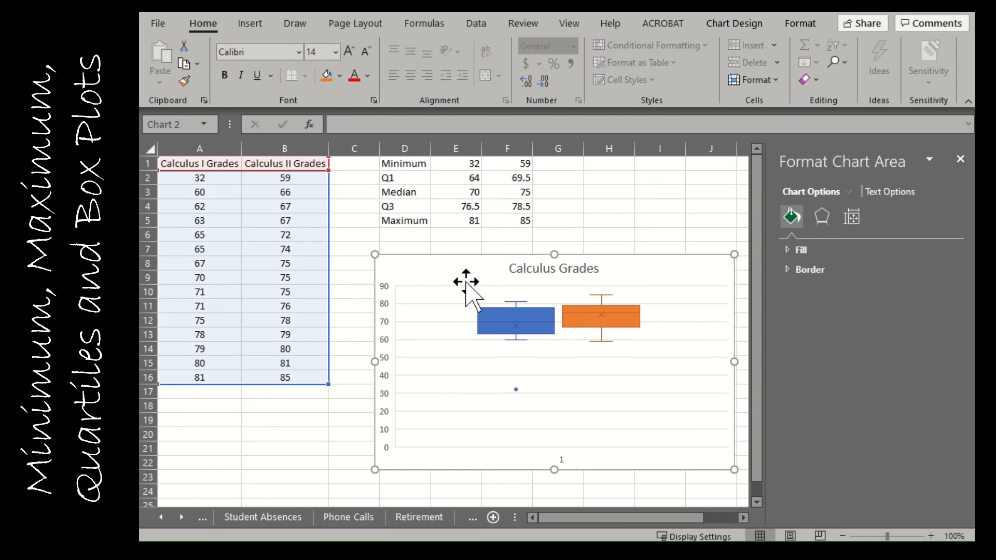
left_click(960, 158)
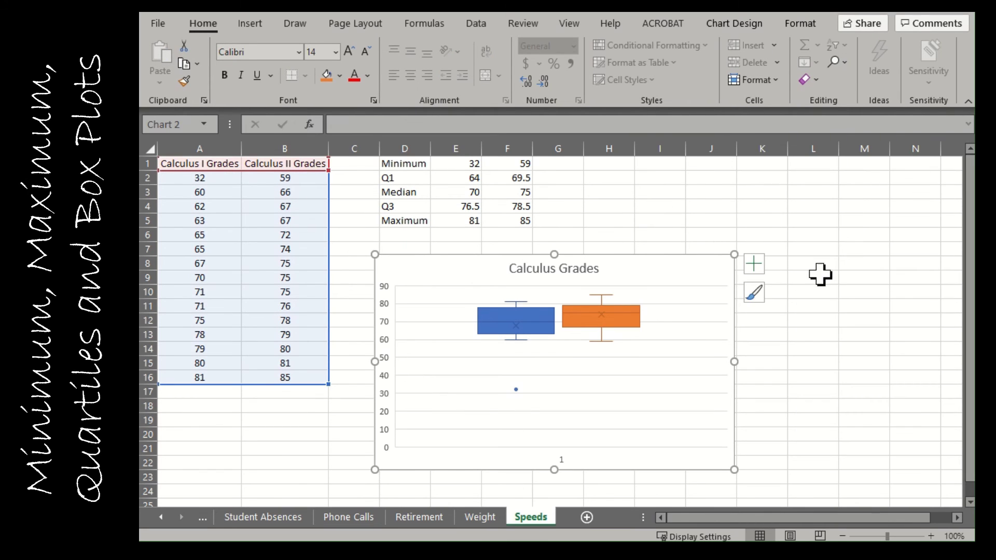
left_click(755, 267)
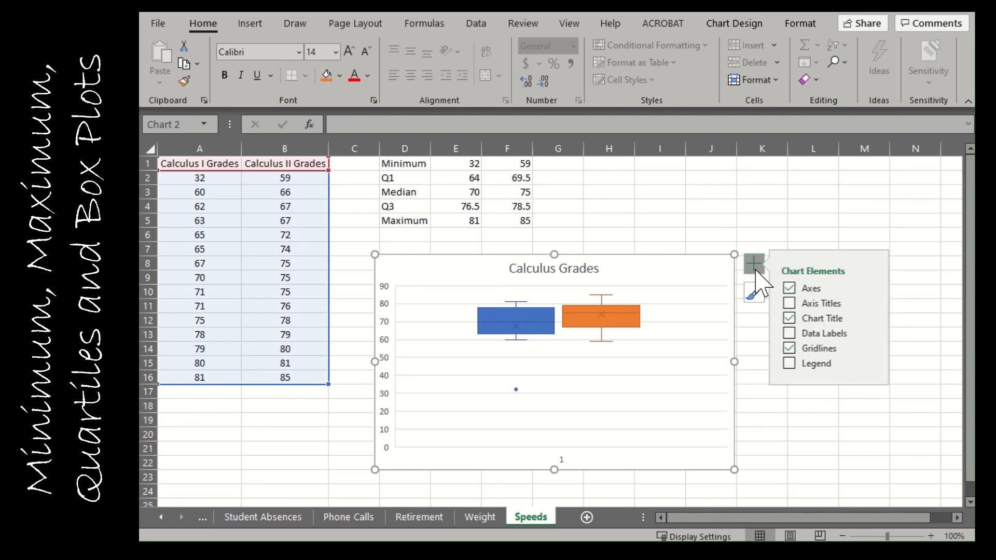
left_click(808, 305)
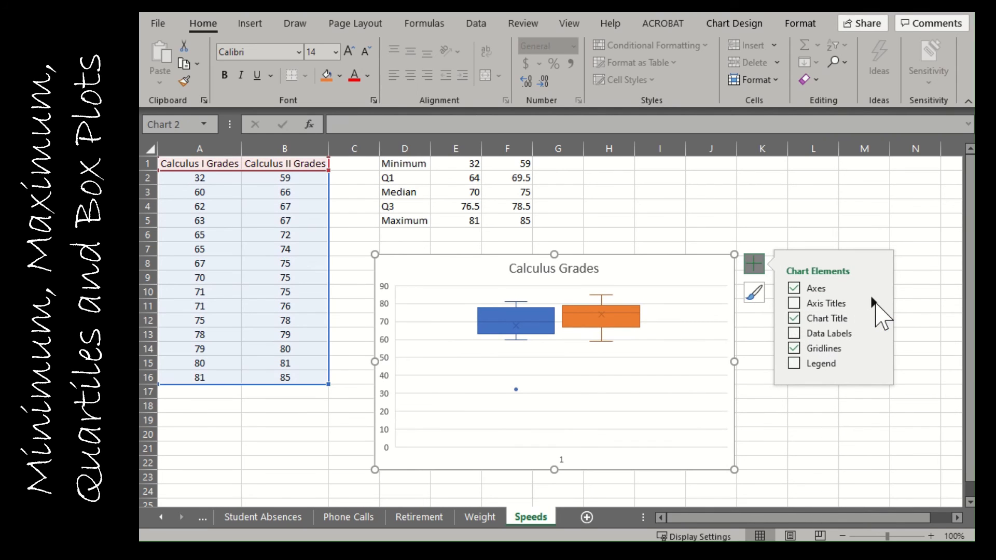
left_click(875, 309)
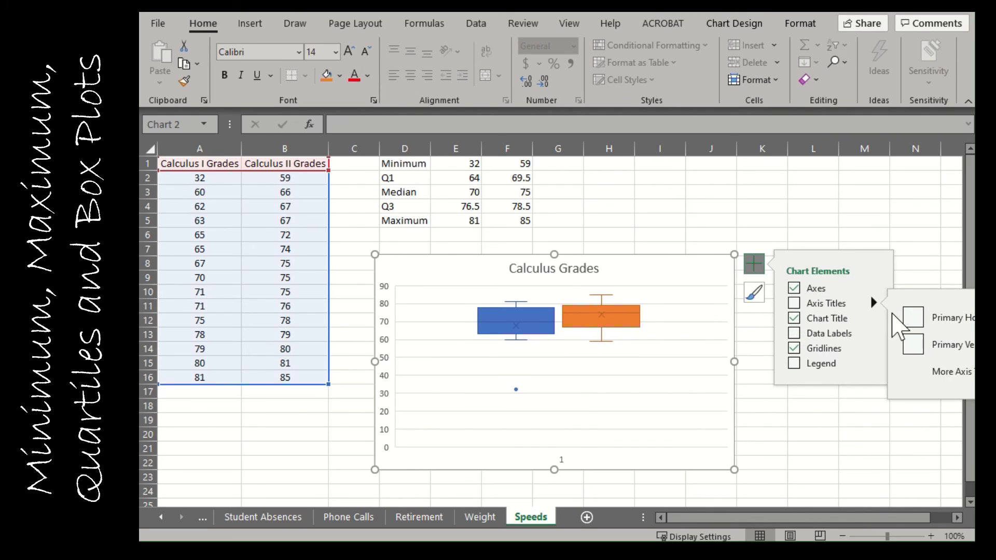
left_click(911, 347)
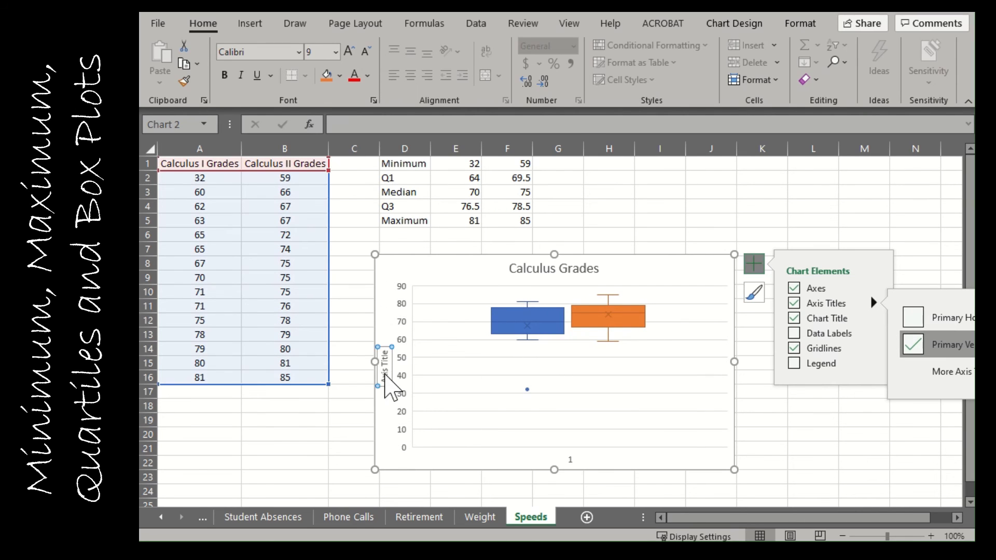
Set the box plot's vertical axis title to "Grades" and delete the horizontal axis below the boxes
double_click(384, 372)
type("Grades")
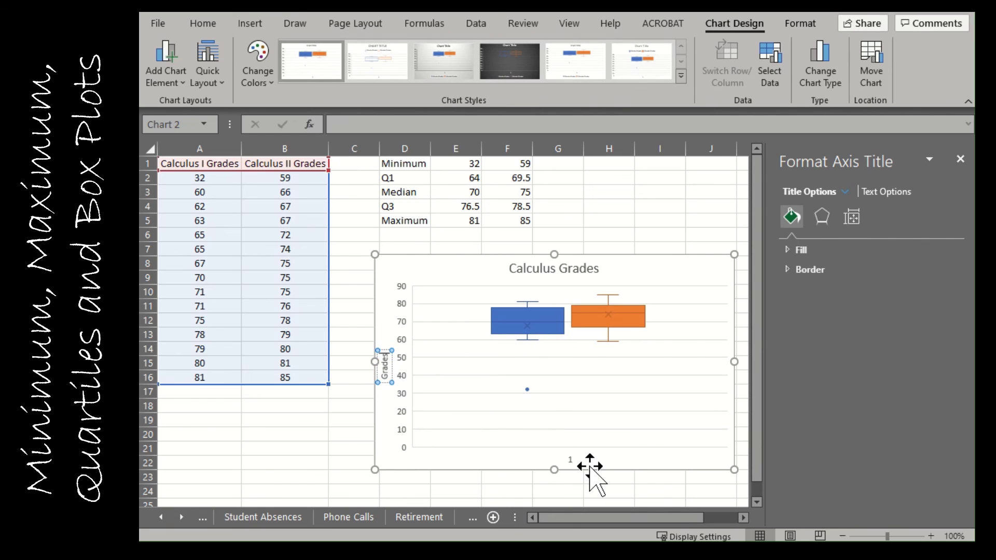
left_click(573, 464)
left_click(572, 458)
left_click(571, 459)
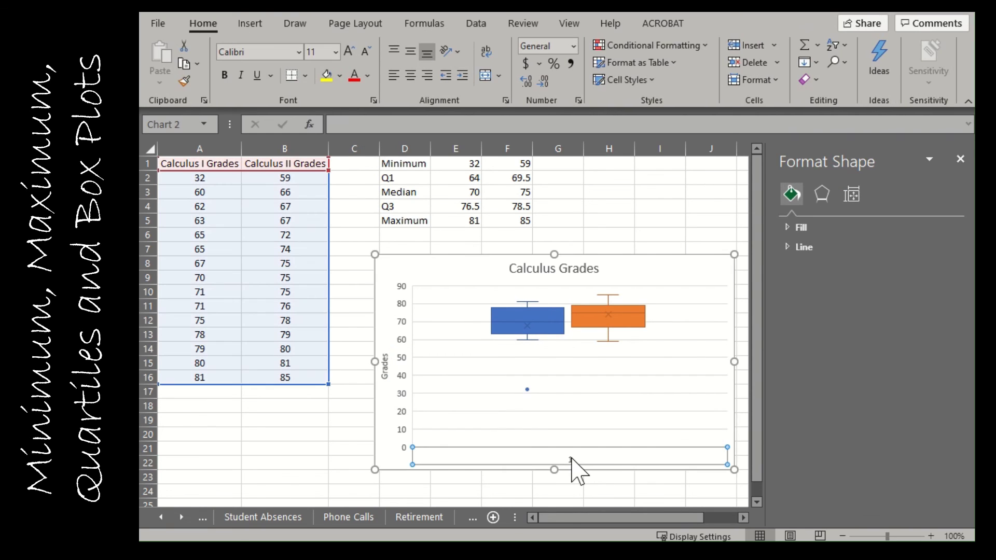
right_click(571, 459)
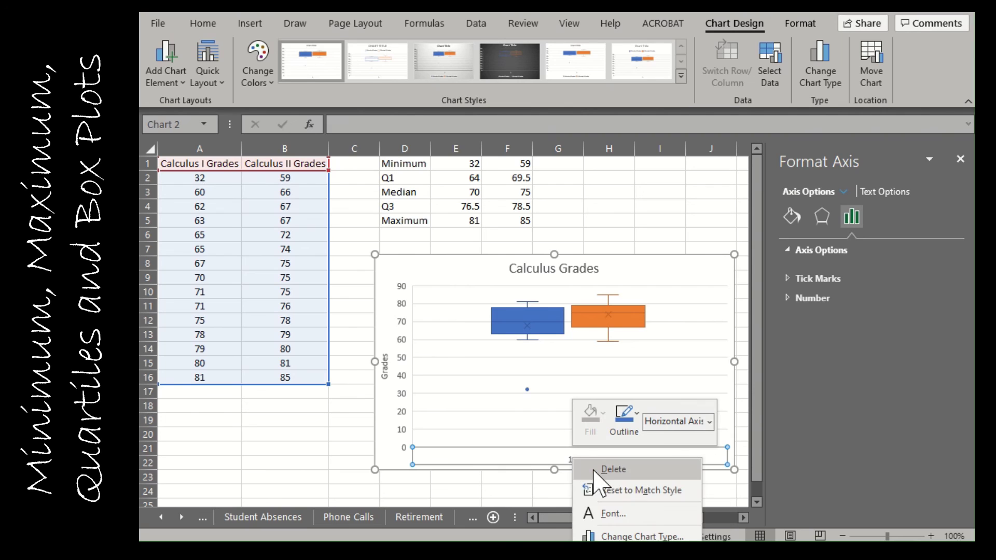
left_click(612, 469)
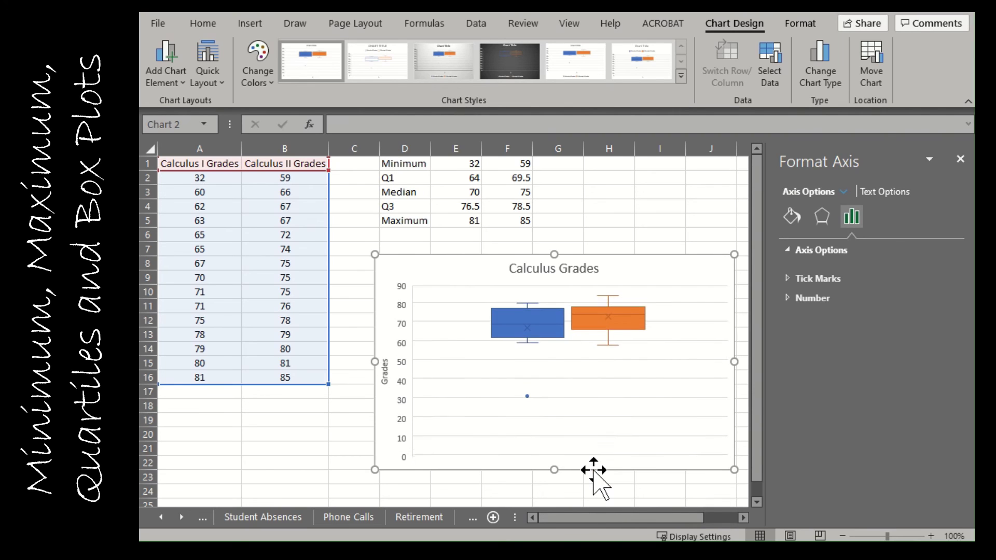
left_click(959, 159)
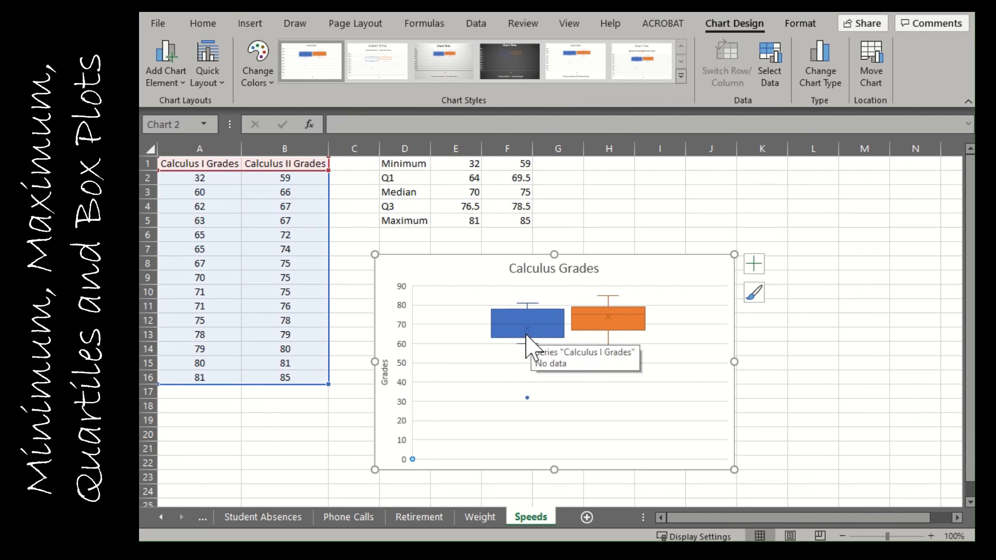
Add a legend to the right of the box plot naming the two grade series
mouse_move(526, 329)
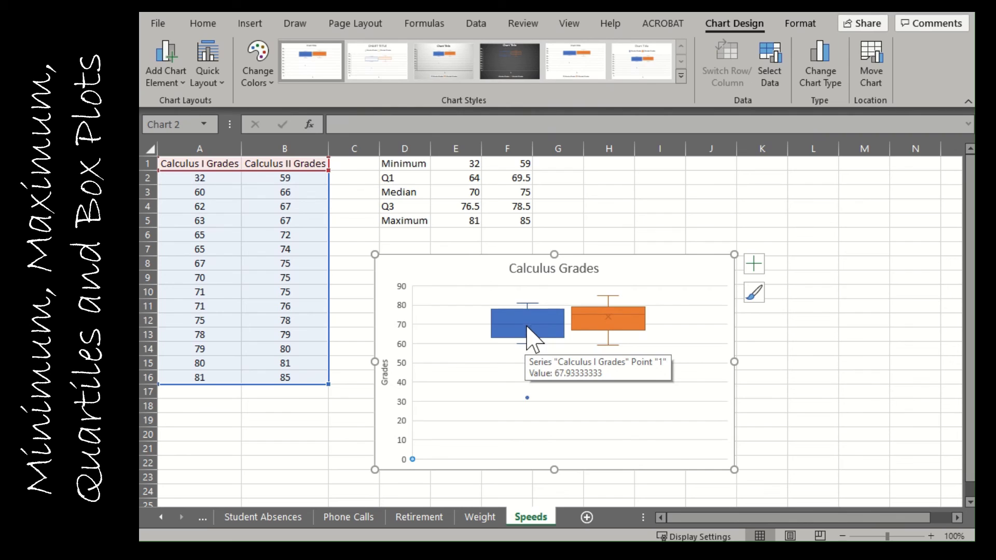
left_click(181, 91)
mouse_move(208, 210)
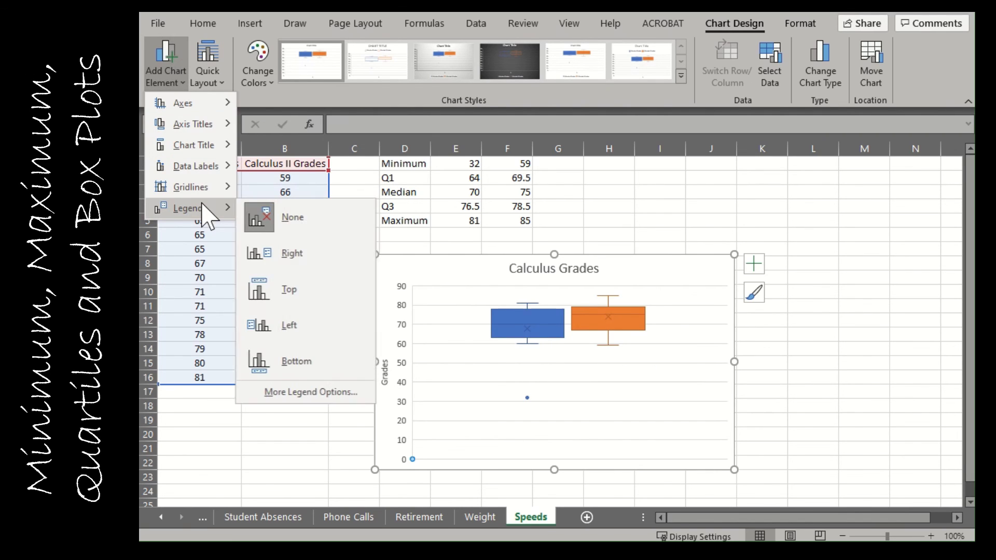
left_click(274, 256)
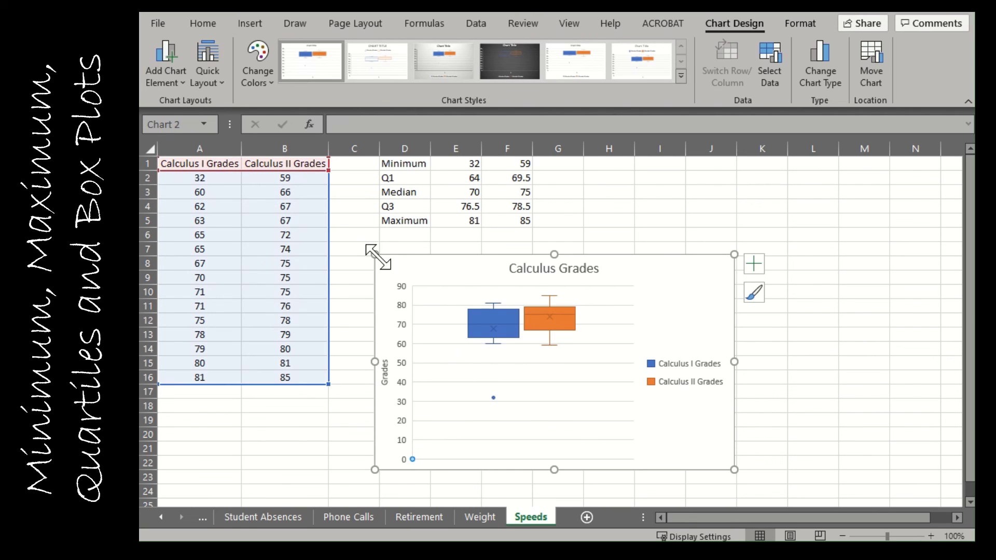
Position the box plot's legend at the bottom of the chart
left_click(172, 66)
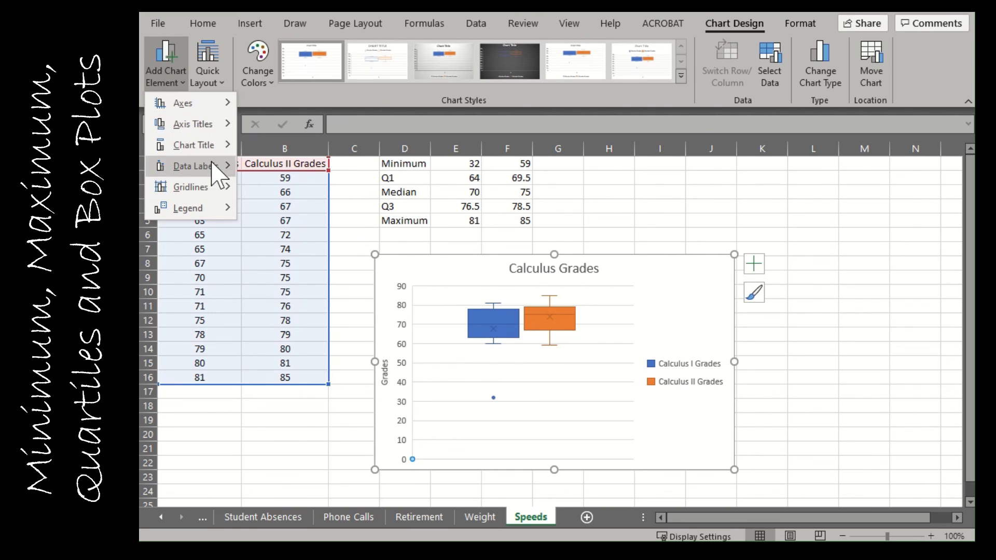
mouse_move(219, 175)
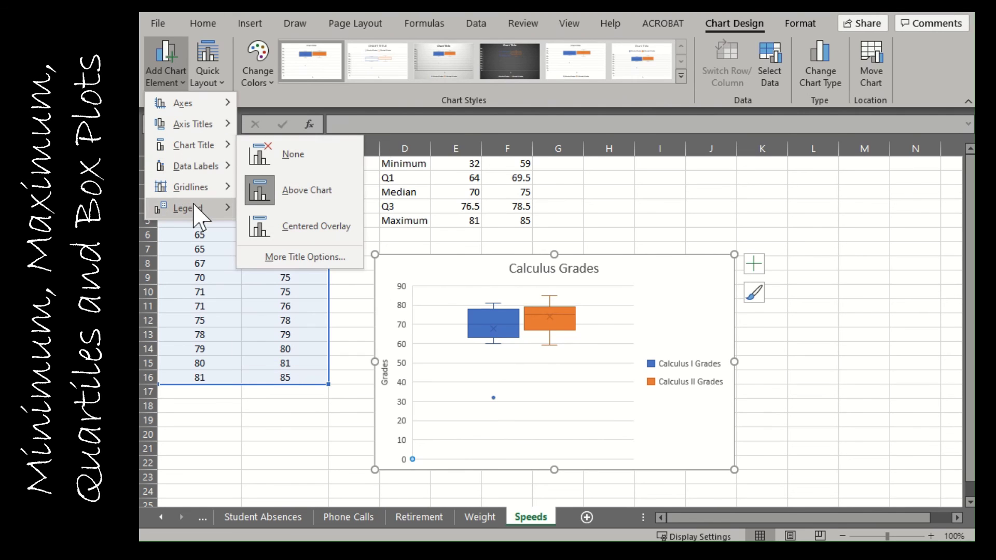
mouse_move(211, 208)
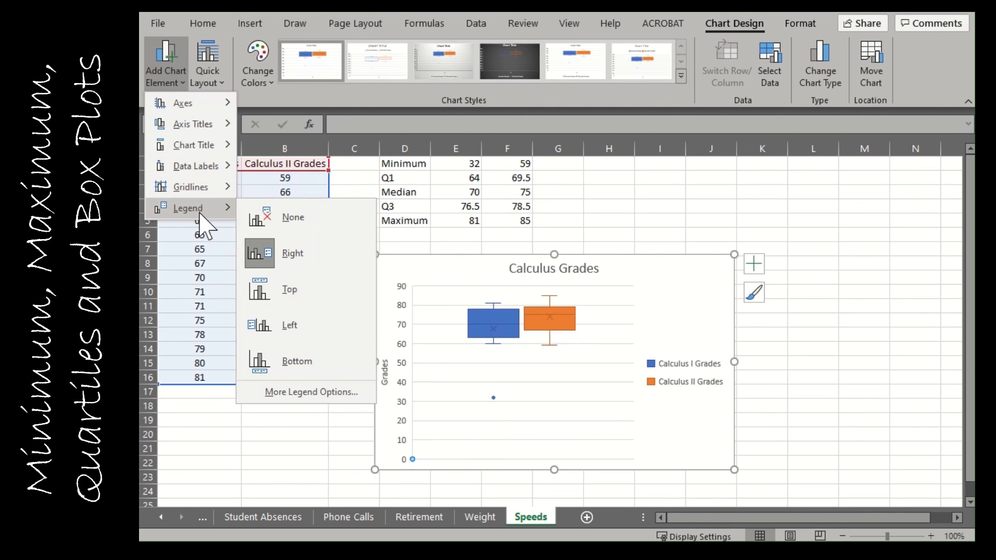
left_click(305, 347)
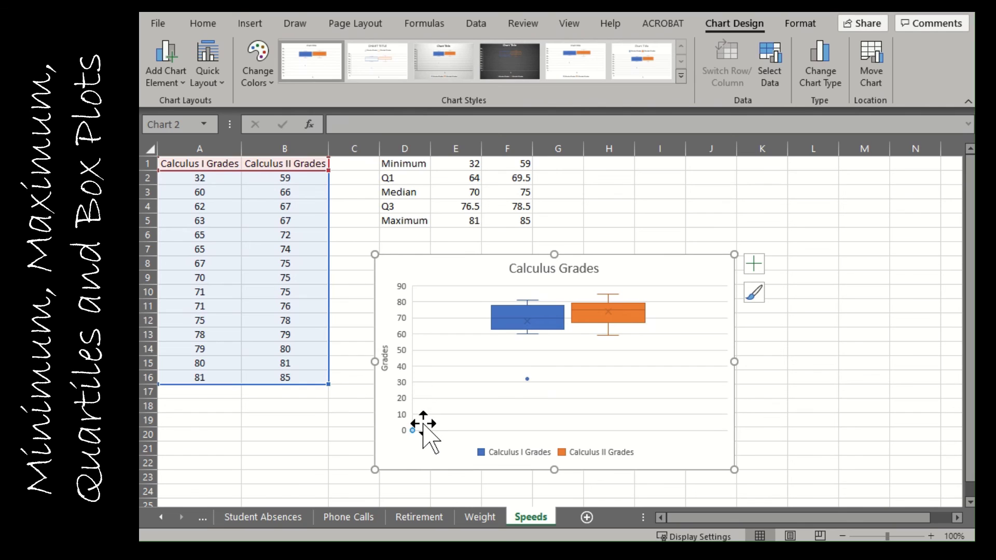
Set the minimum bound of the box plot's vertical axis to 30
right_click(400, 415)
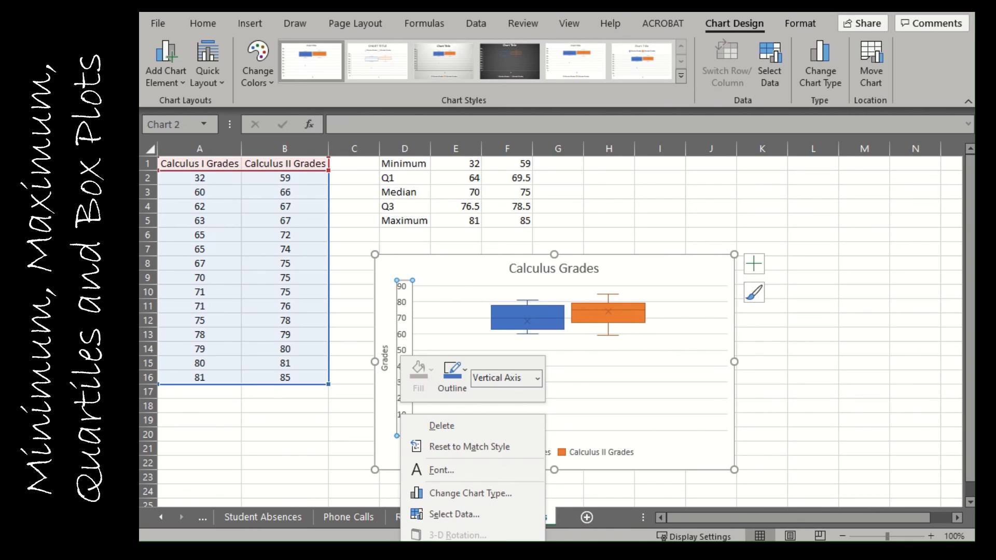
left_click(456, 556)
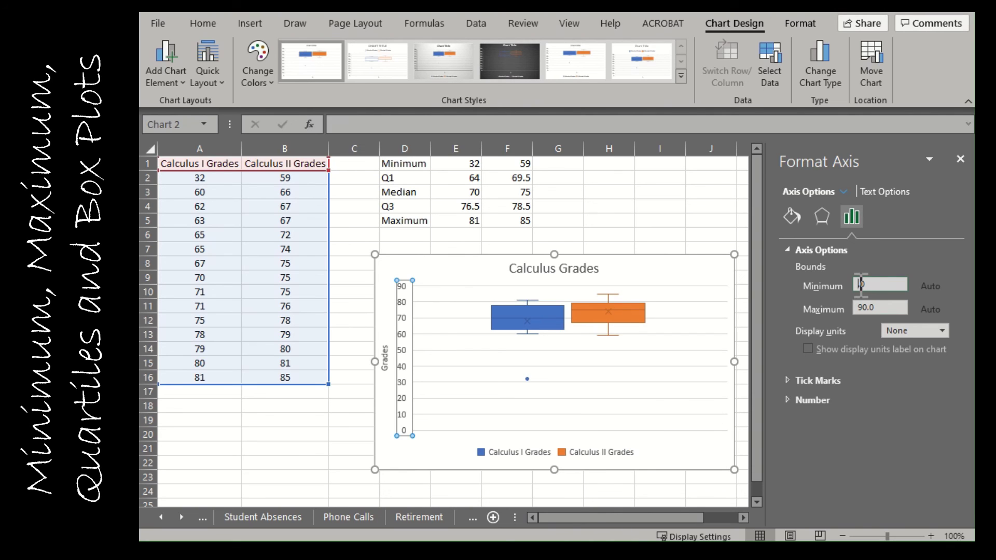
key("Return")
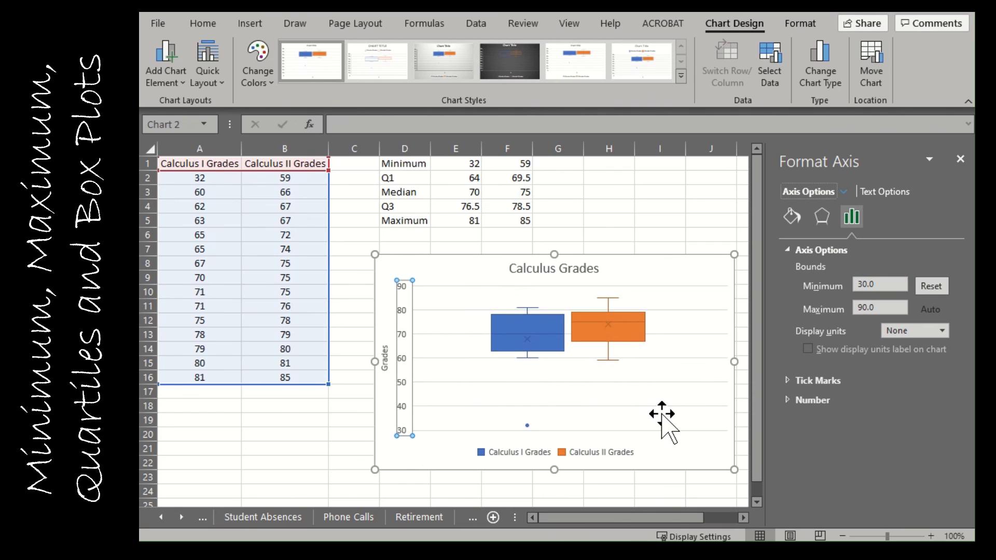
left_click(514, 407)
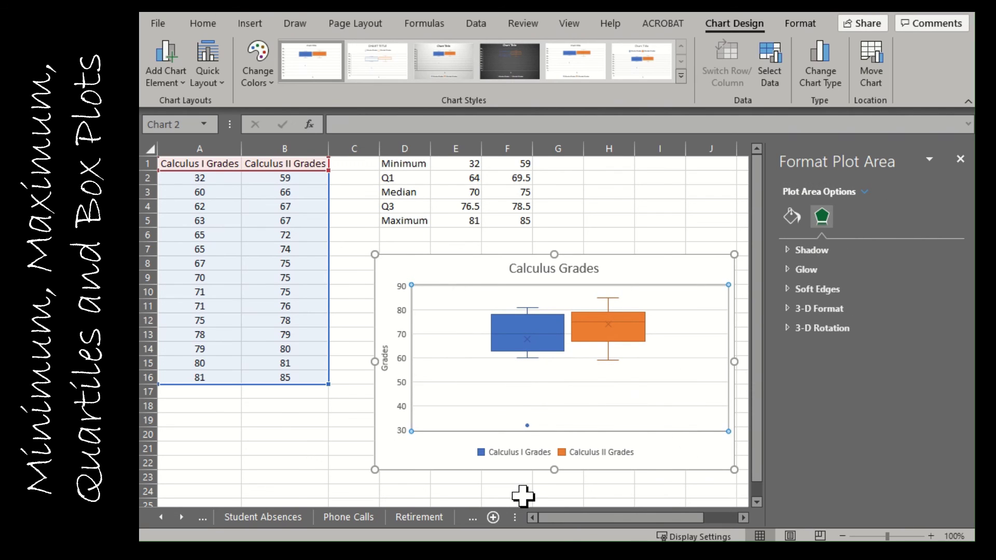
Compare the five-number summaries in E1:F5 and the lowest grade in A2 with the Calculus I lower whisker
left_click(473, 171)
left_click_drag(474, 171, 514, 220)
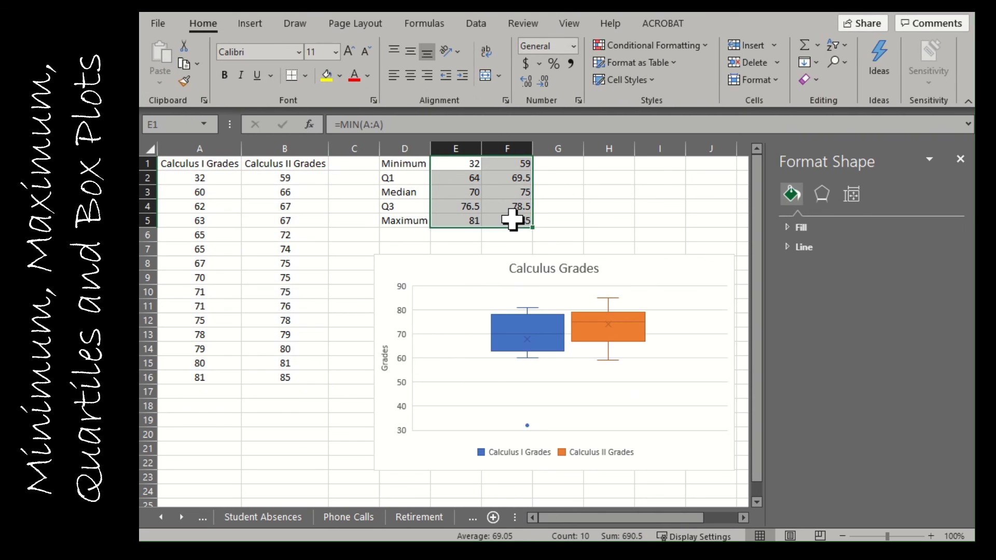
left_click(590, 240)
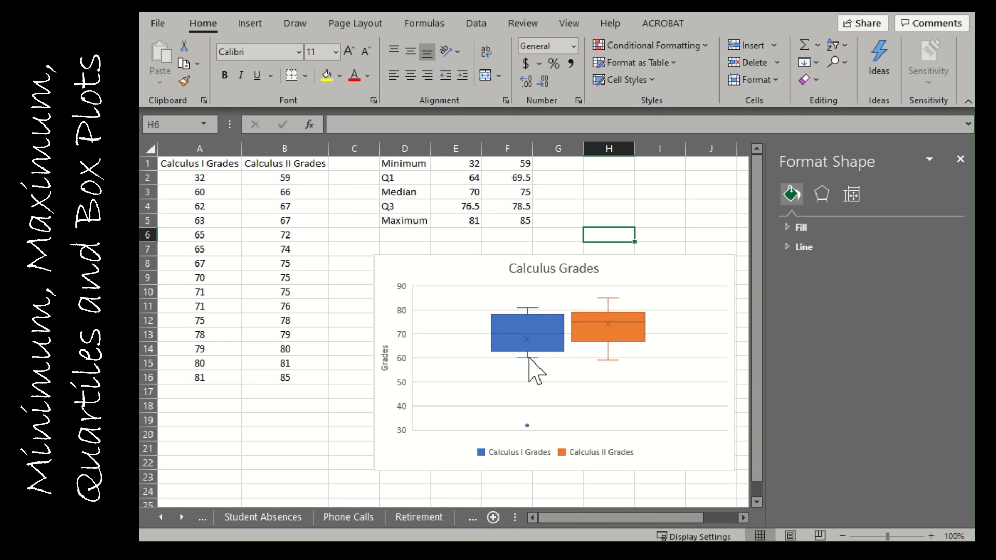
mouse_move(528, 358)
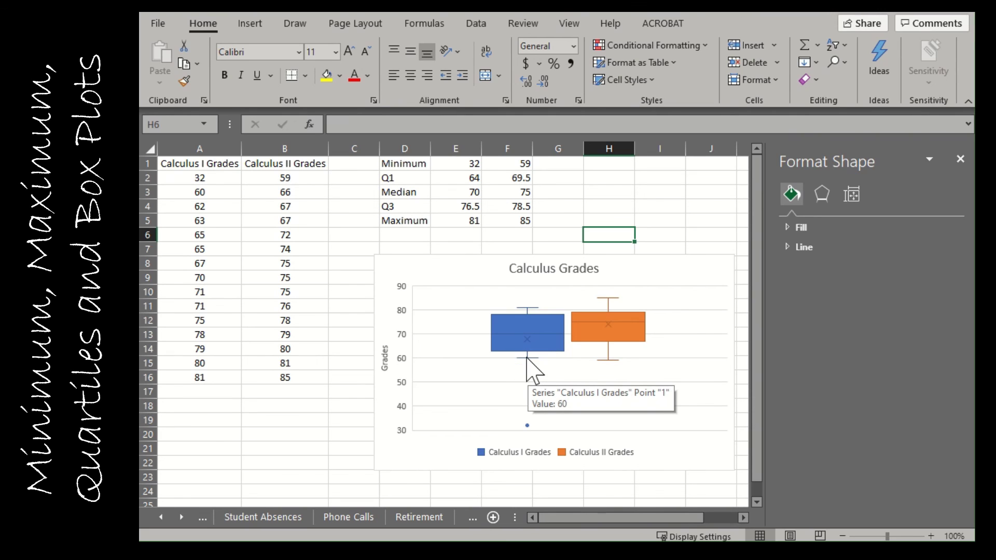
left_click(209, 181)
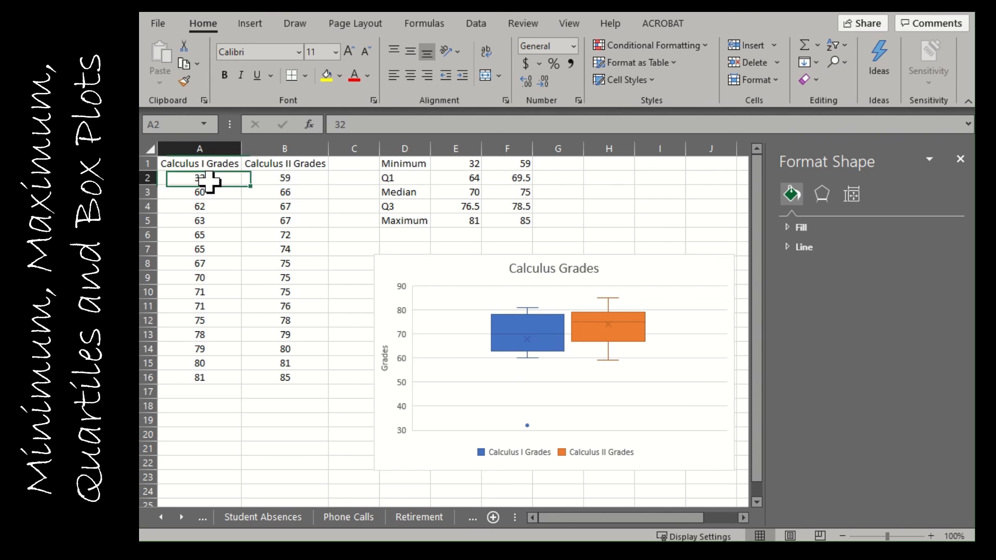
Change the Calculus I Grades series in the box plot to the inclusive median quartile calculation
left_click(528, 426)
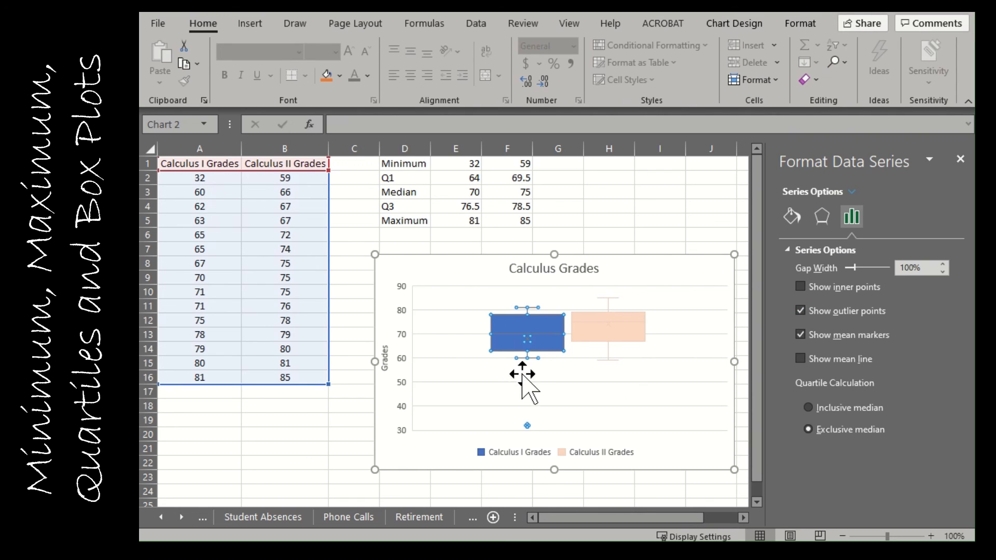
mouse_move(528, 356)
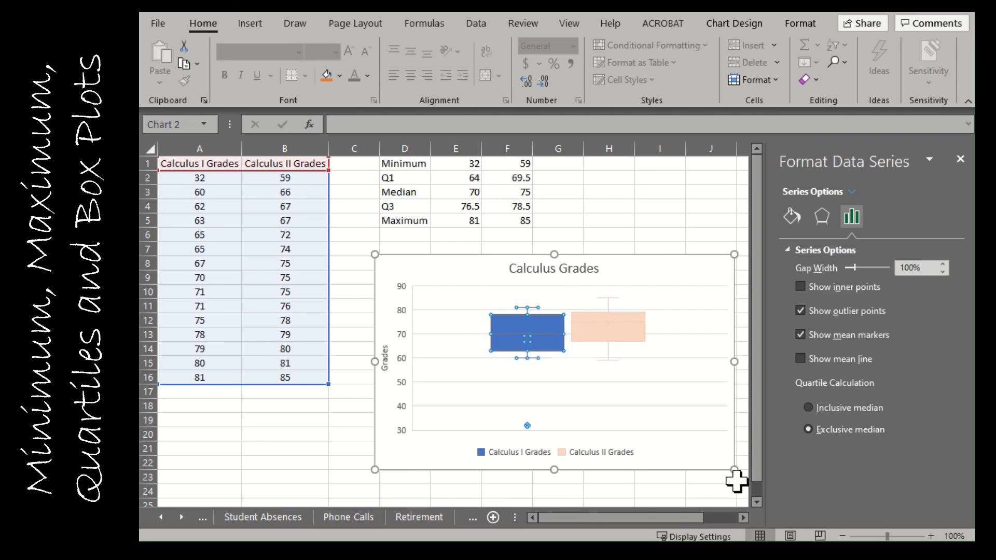
left_click(808, 408)
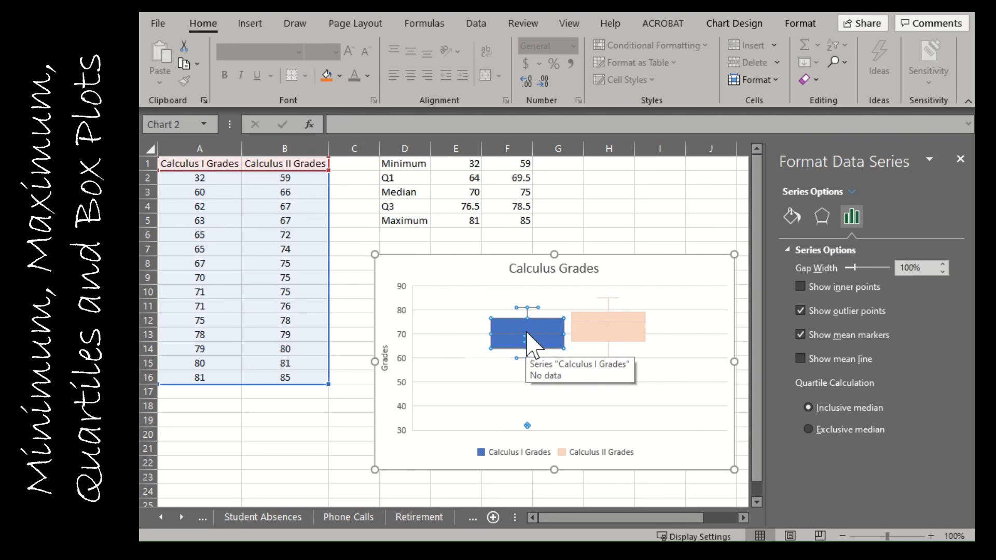
Check the Calculus I box's median and third quartile against the values in E3 and E4
mouse_move(527, 333)
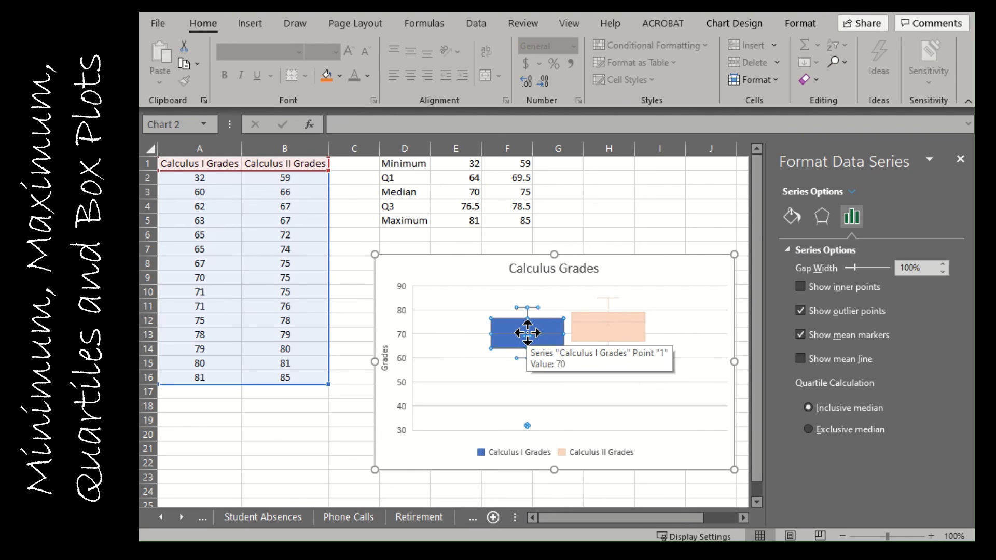
left_click(478, 193)
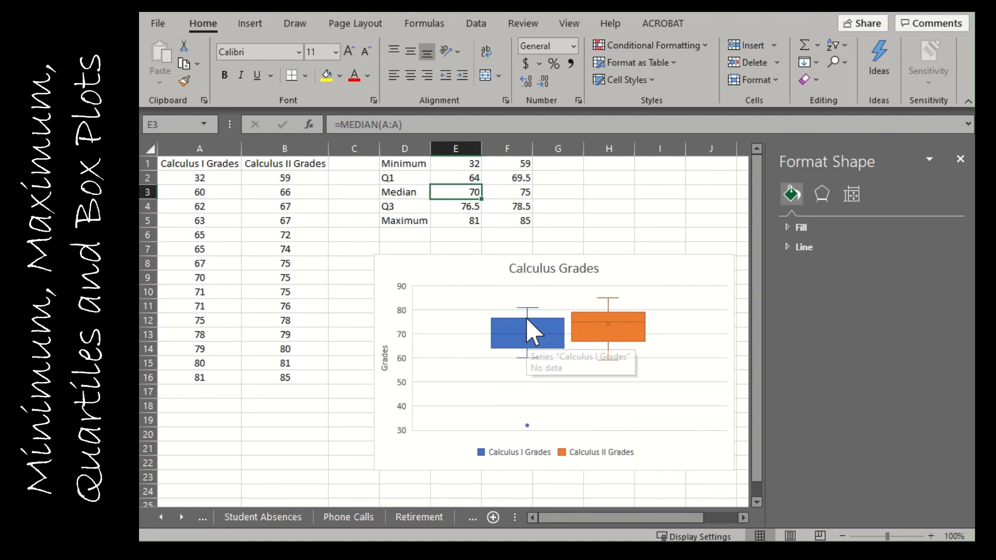
mouse_move(526, 319)
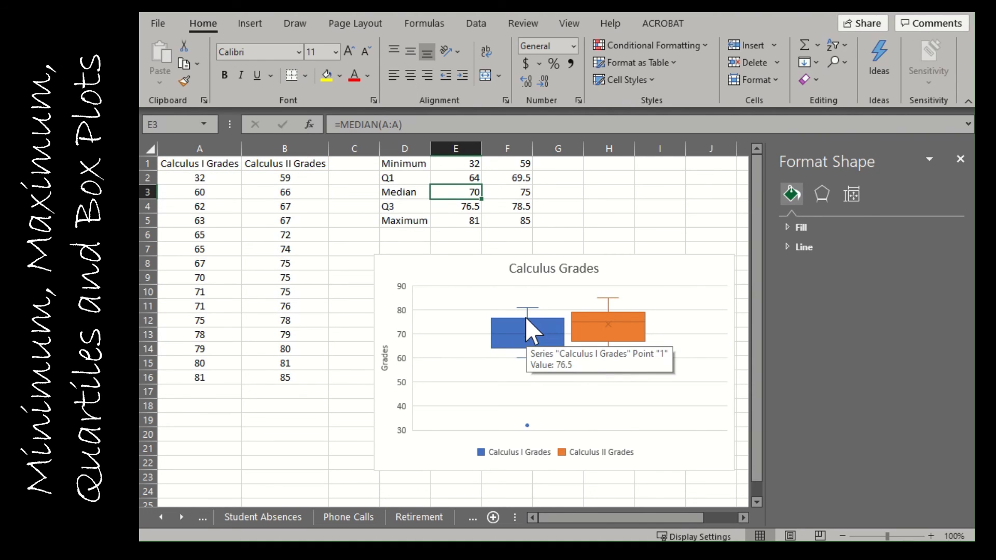
left_click(470, 206)
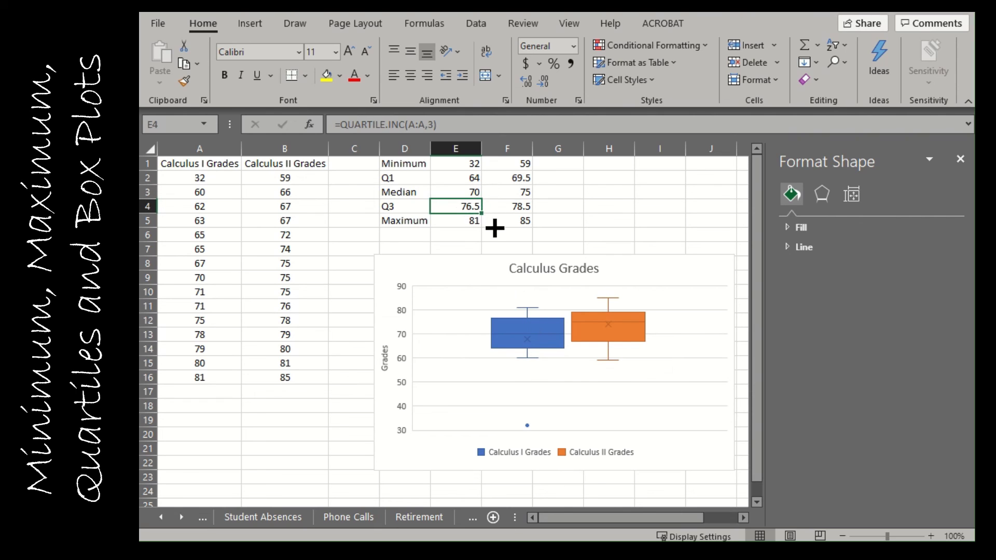
Change the Calculus II Grades series to the inclusive median quartile calculation and deselect the chart
left_click(607, 313)
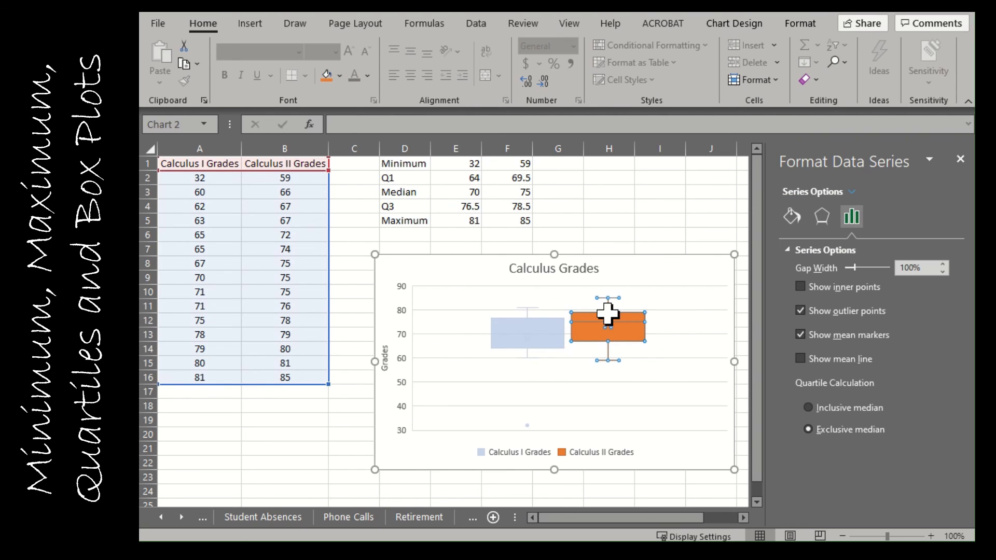
left_click(815, 414)
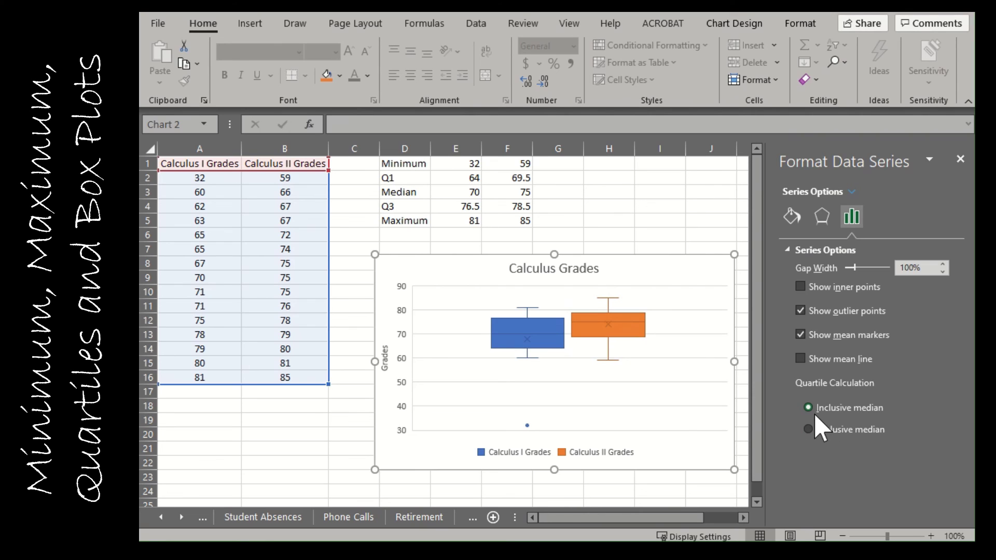
left_click(688, 405)
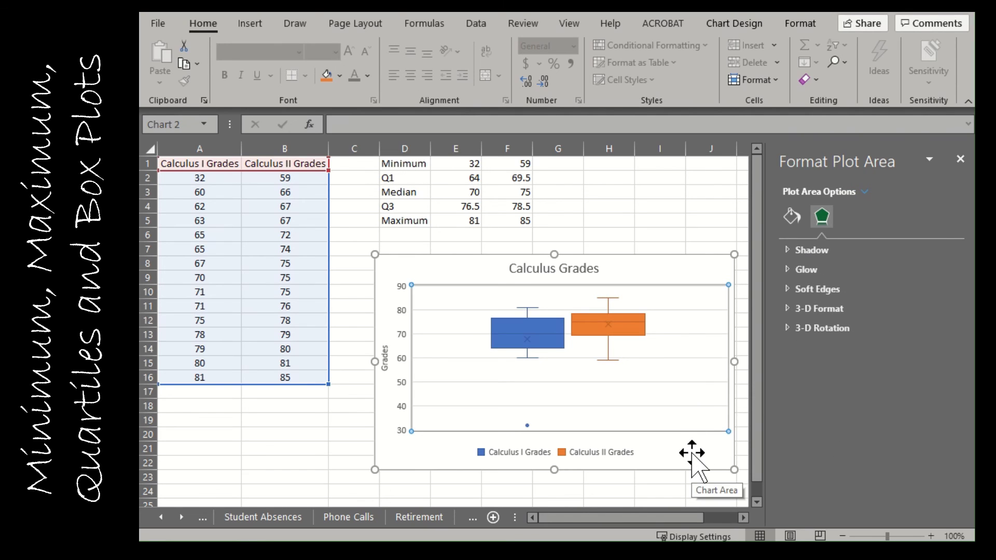
left_click(413, 487)
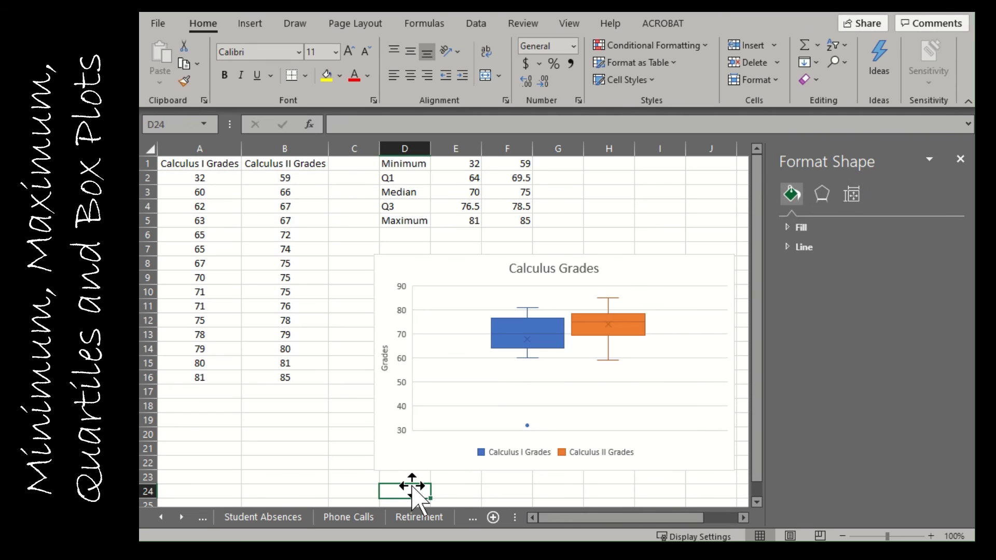